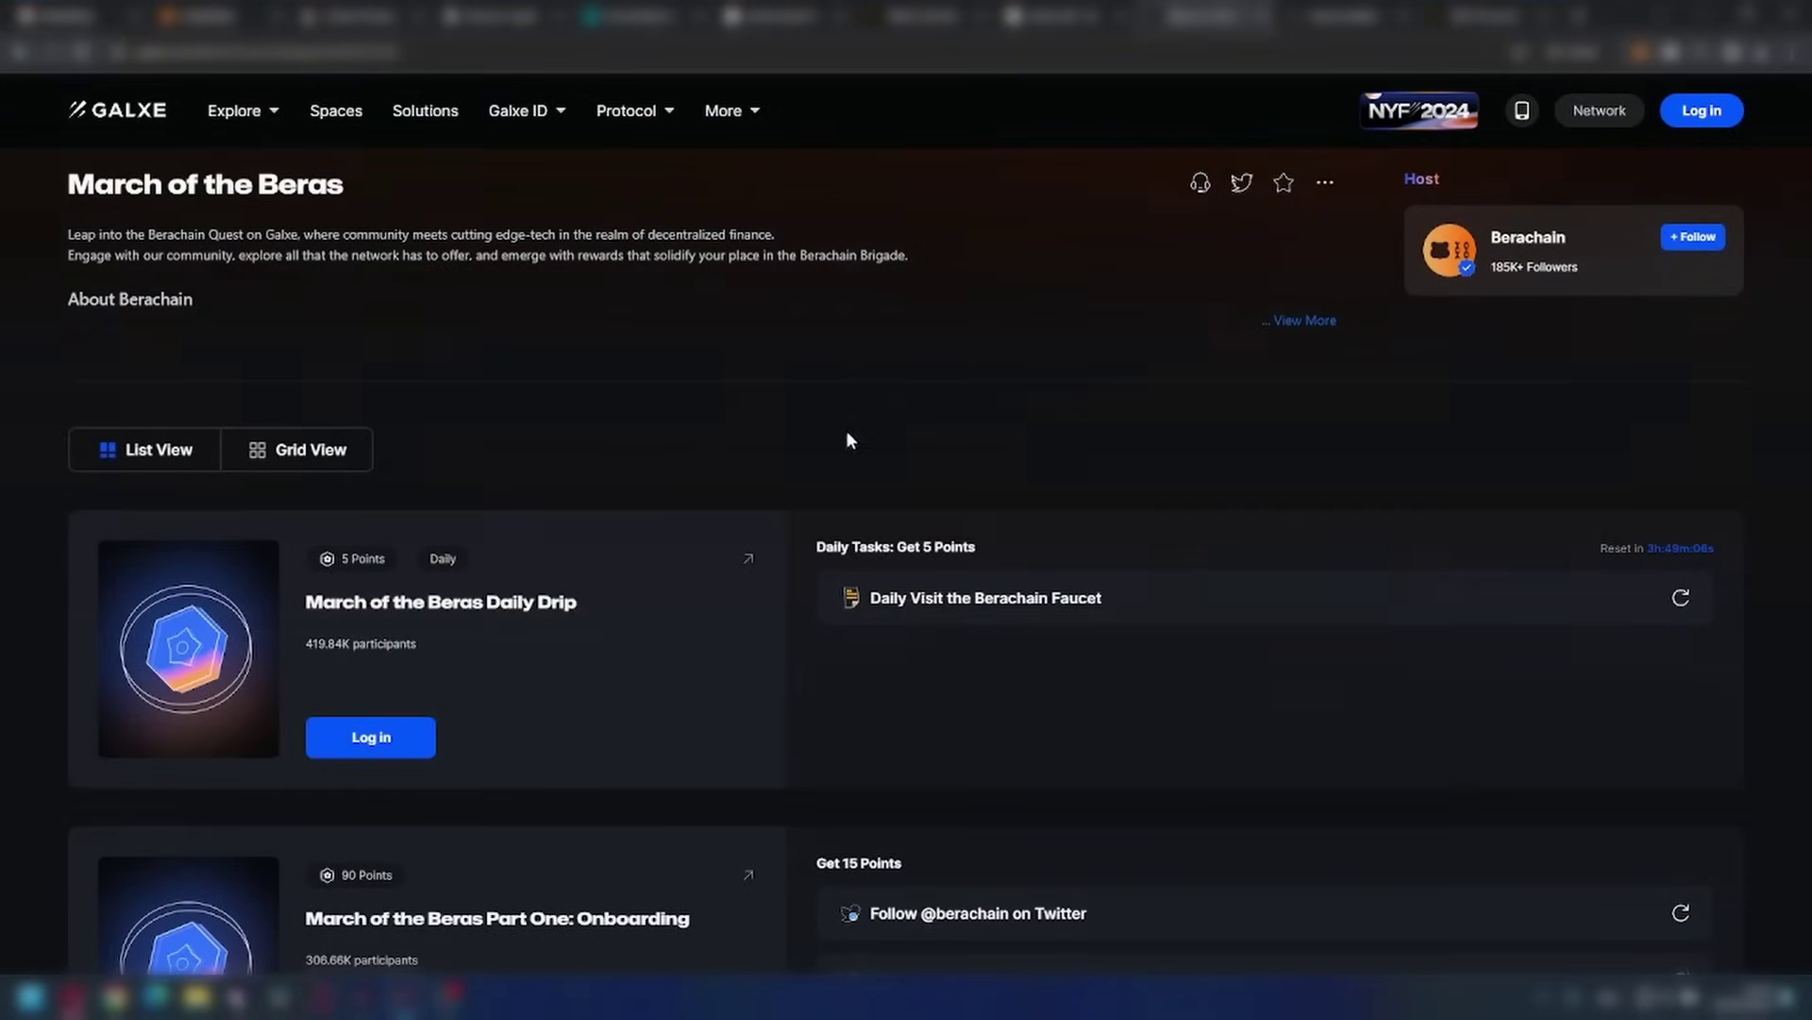
- Log in to Galxe with the MetaMask wallet from the March of the Beras Daily Drip quest
{"action": "left_click", "coordinate": [379, 737]}
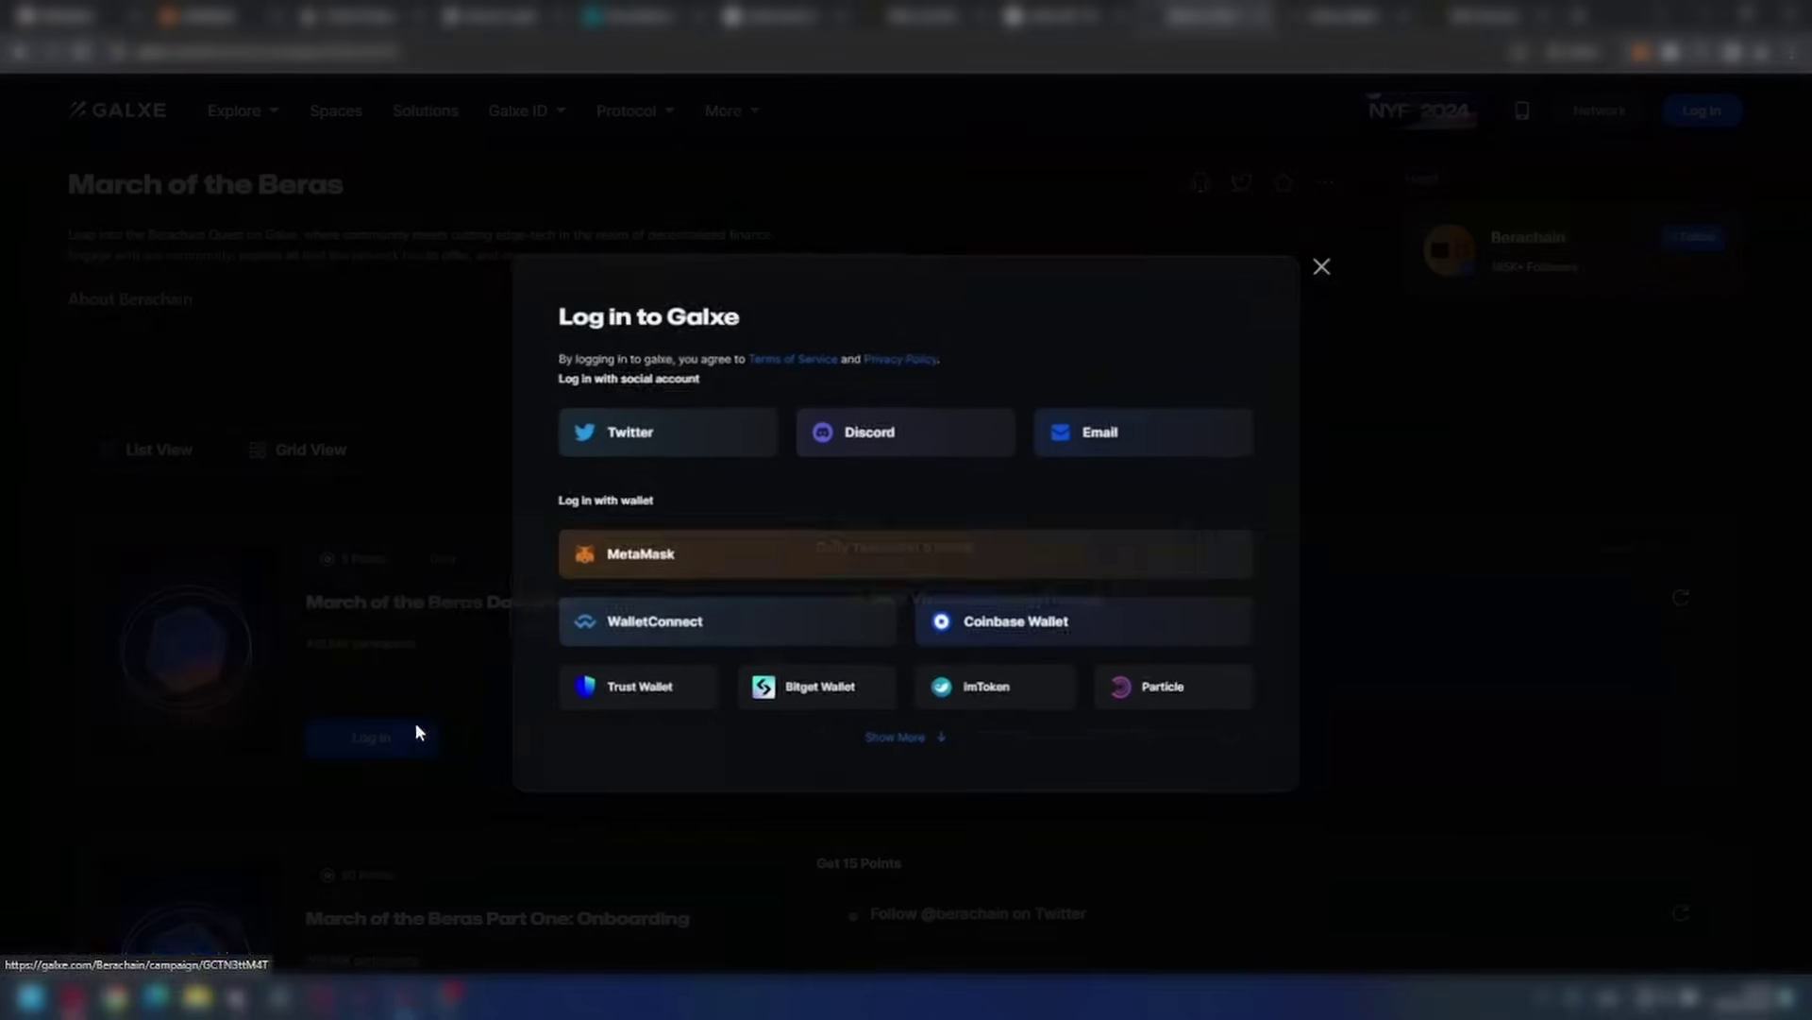
{"action": "left_click", "coordinate": [749, 563]}
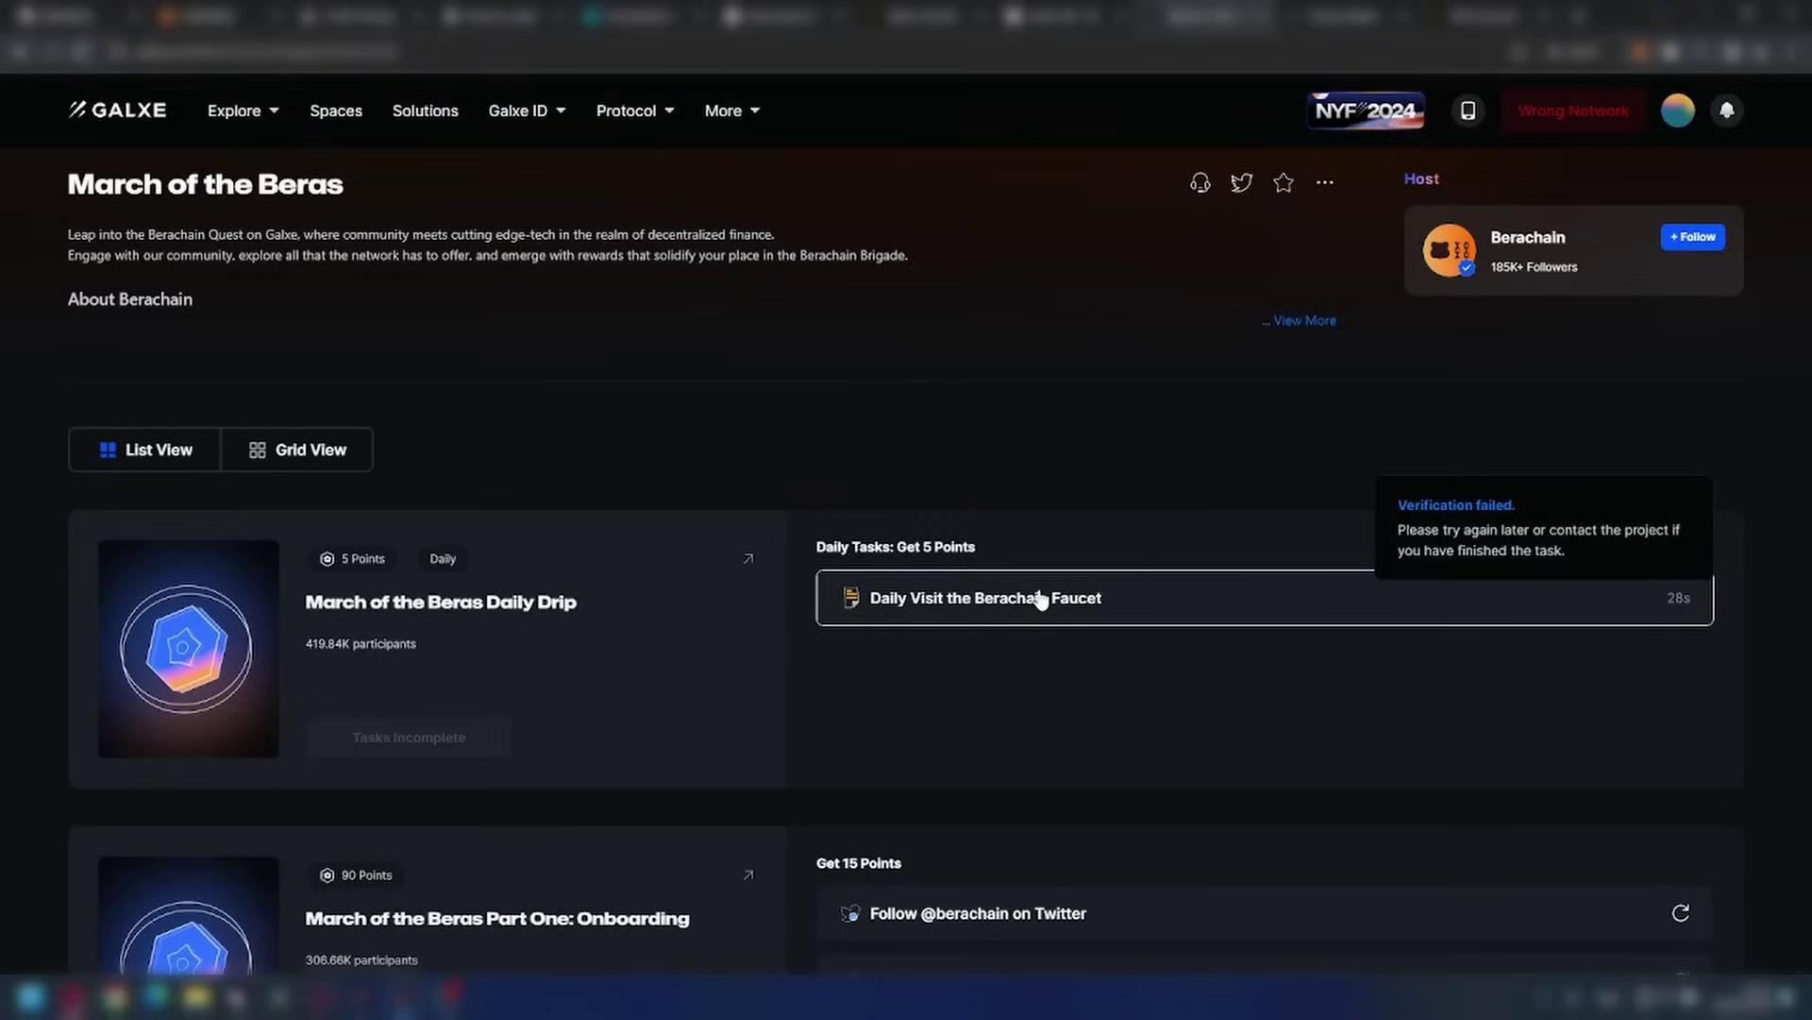
- Open the faucet through the Daily Visit the Berachain Faucet task, dismissing email verification, and agree to the Public Testnet Terms of Use
{"action": "left_click", "coordinate": [1040, 599]}
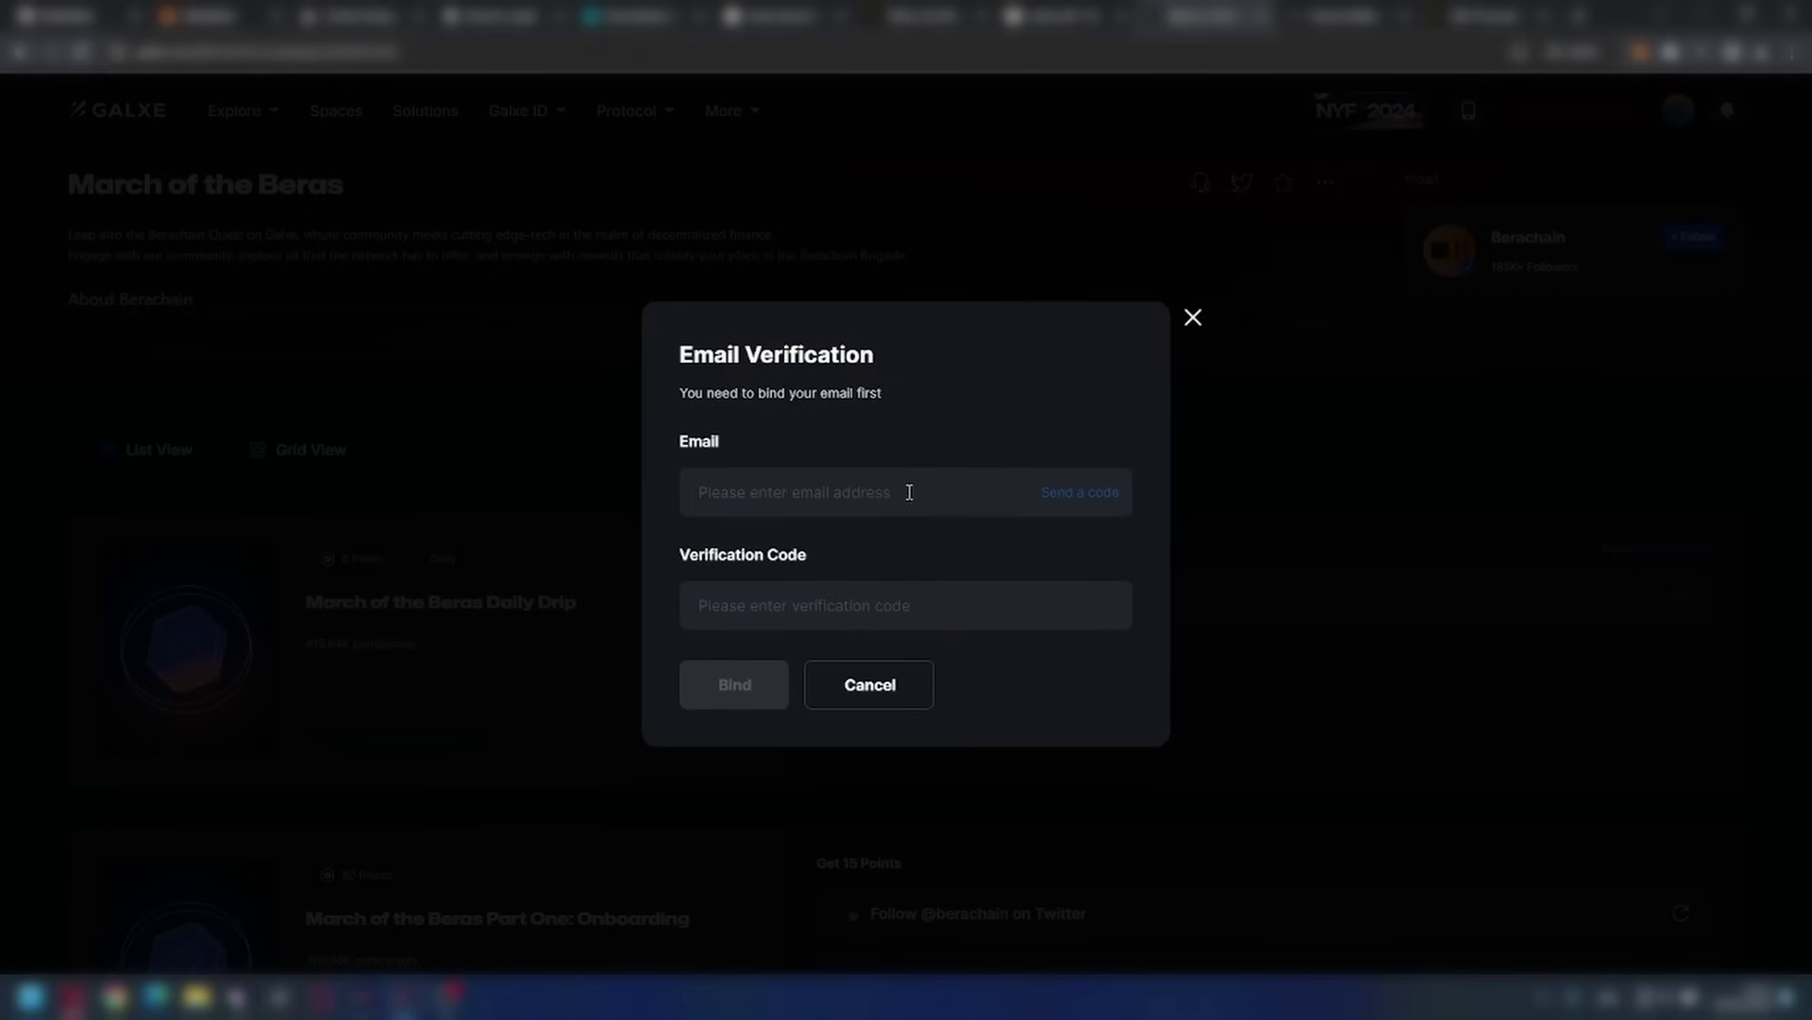
{"action": "key", "text": "Escape"}
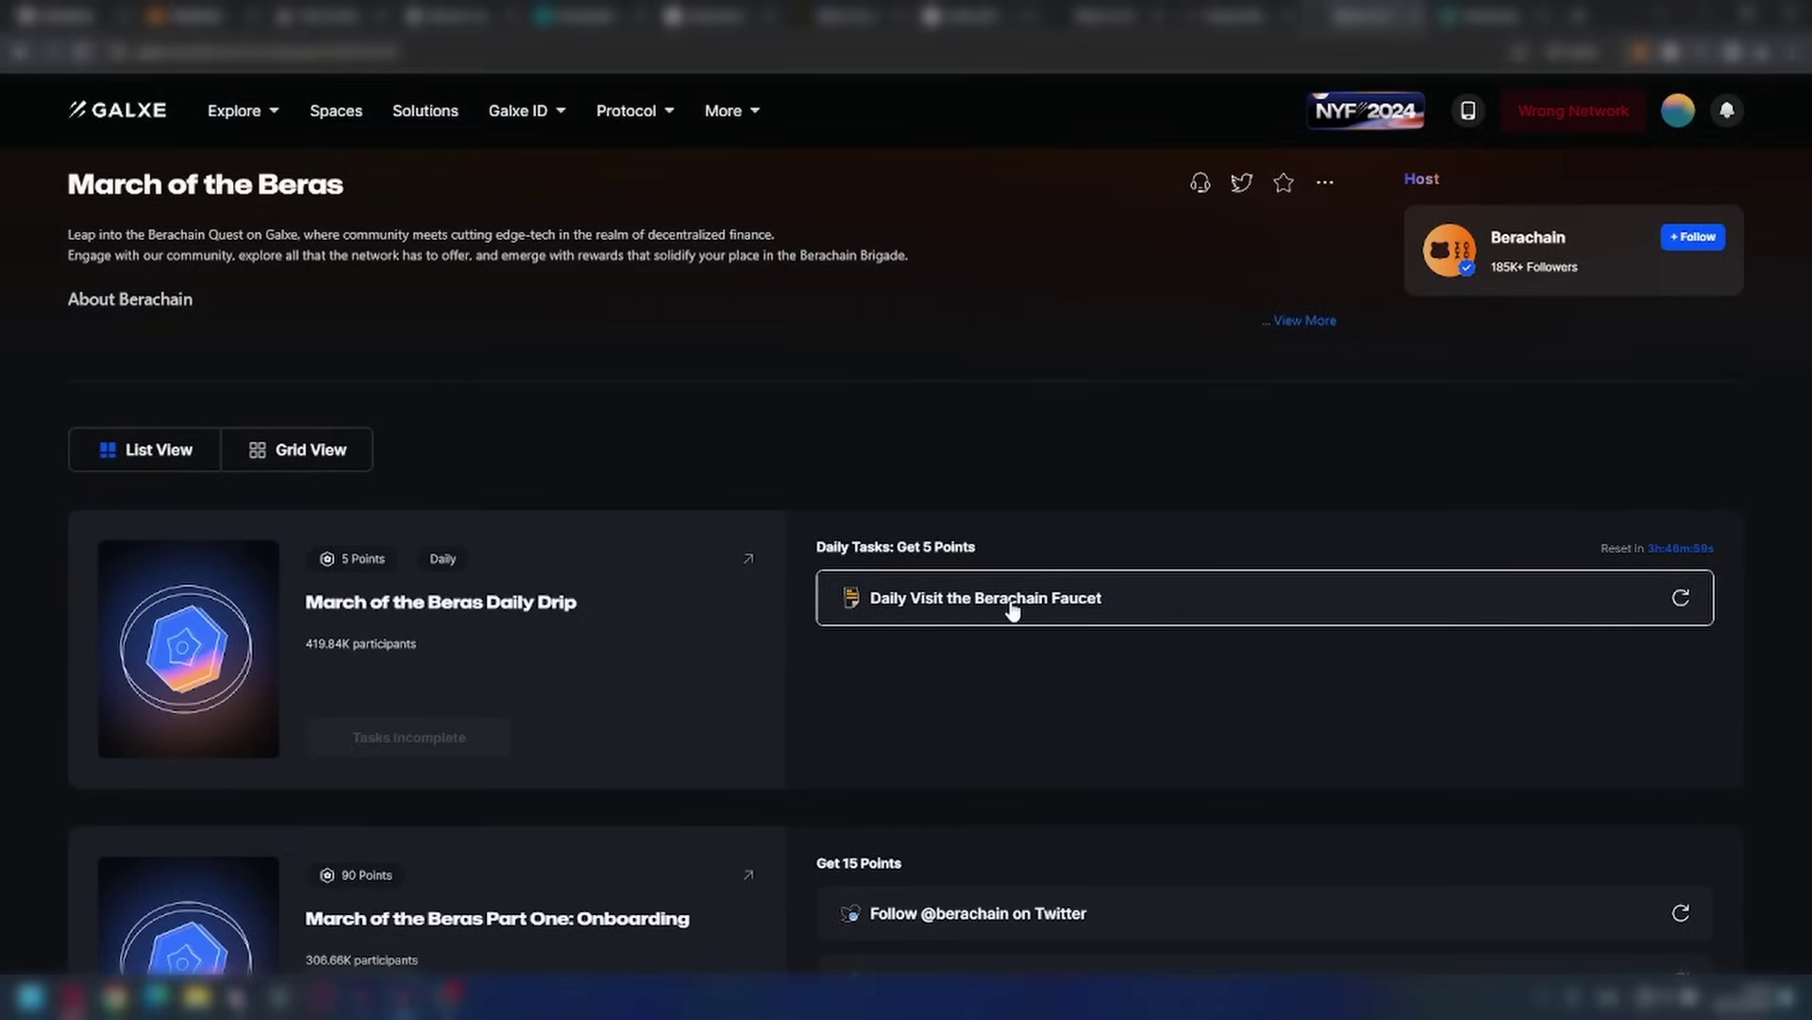
{"action": "left_click", "coordinate": [1016, 612]}
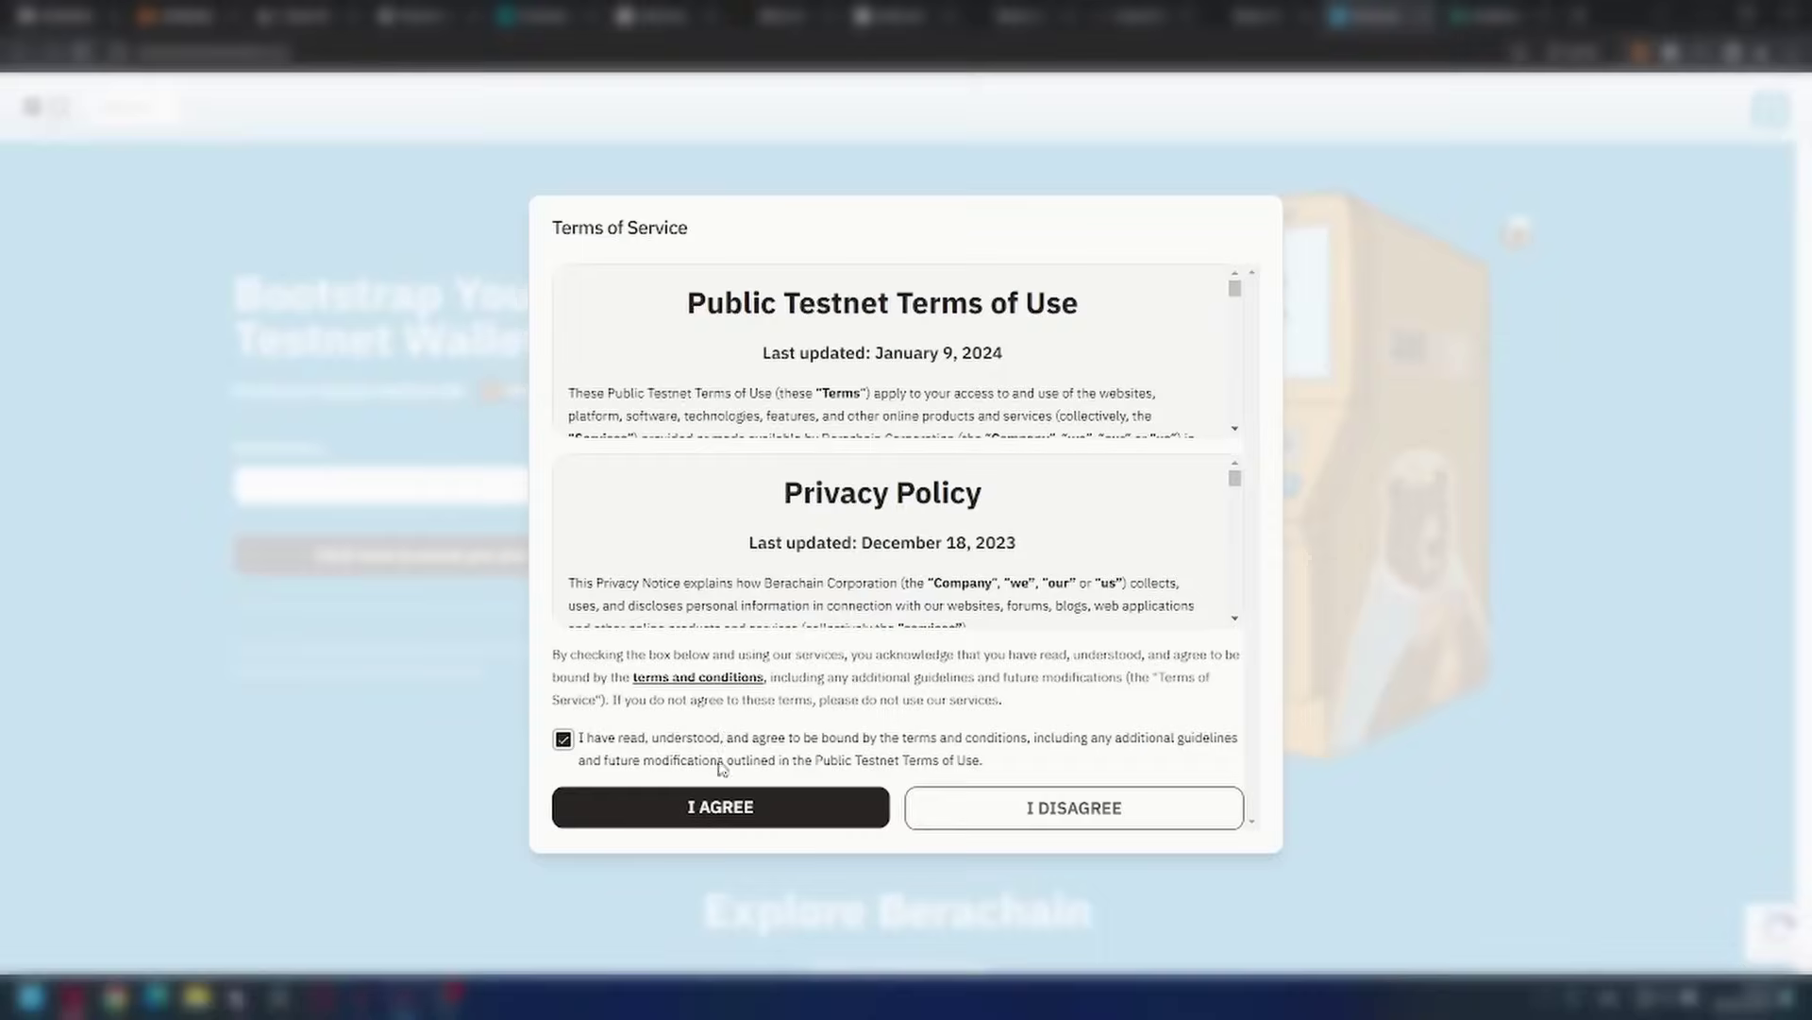
{"action": "left_click", "coordinate": [751, 807]}
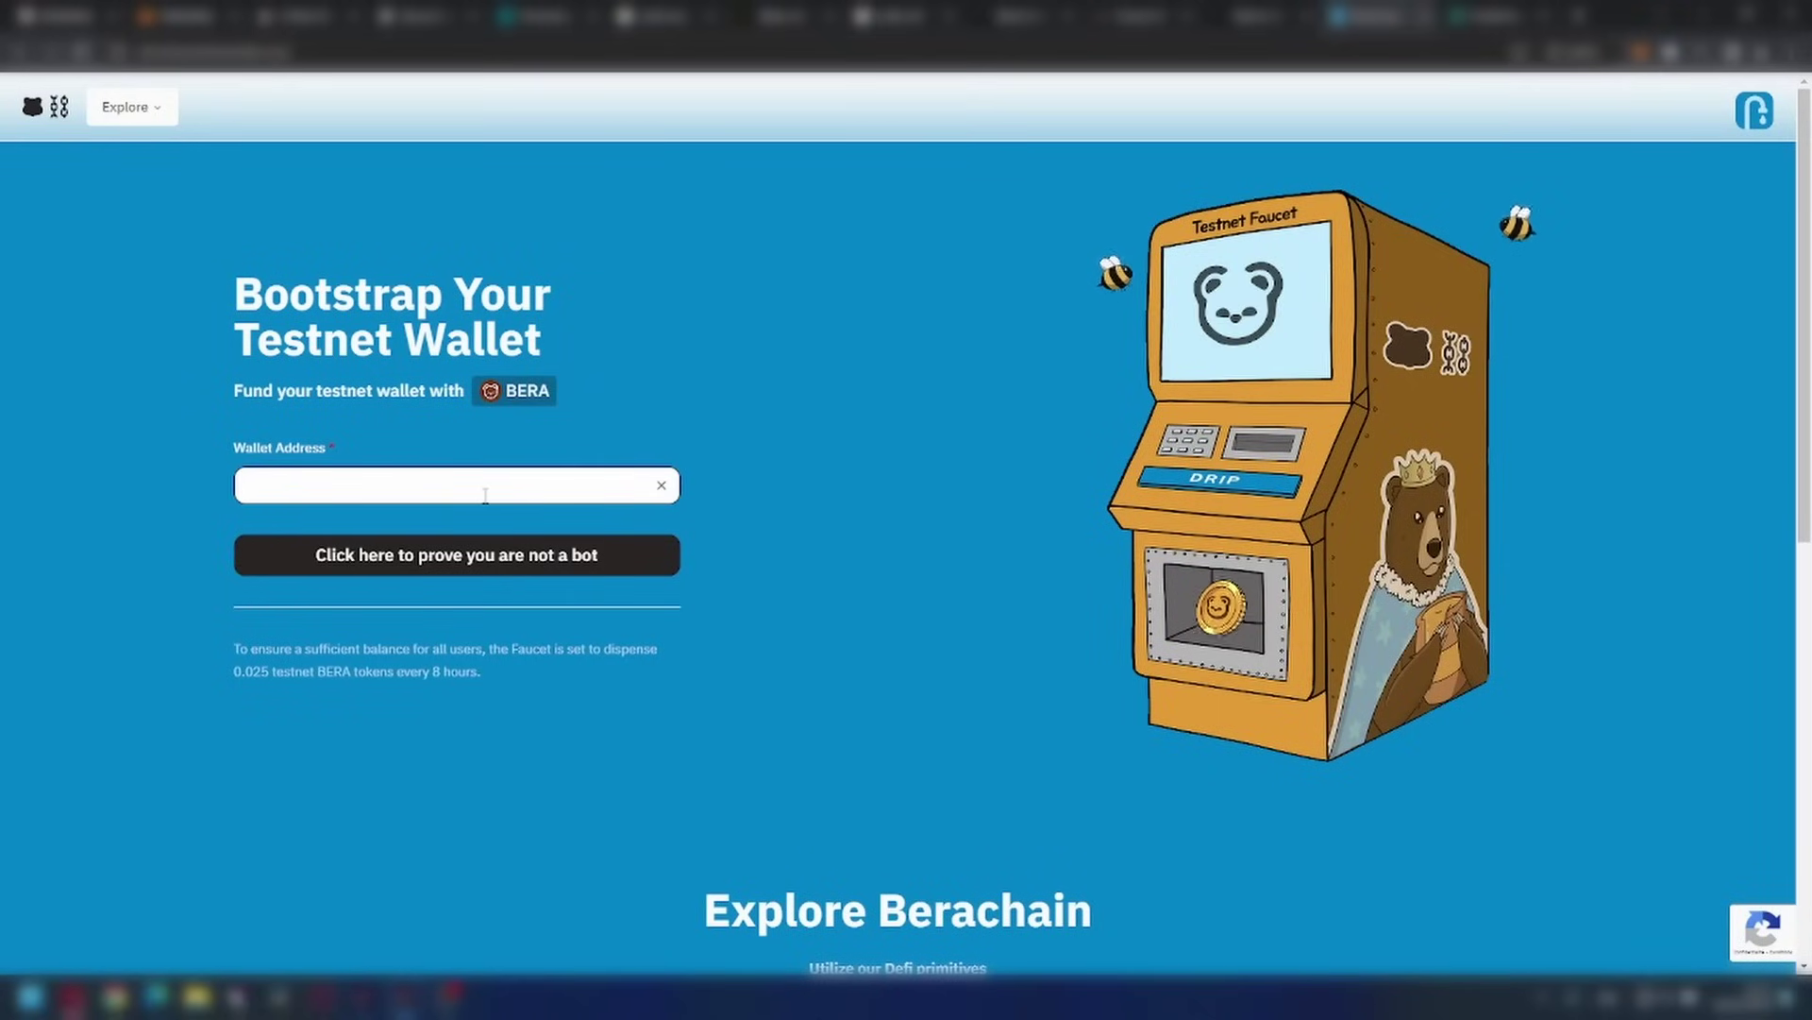
- Paste the wallet address into the faucet, drip the testnet BERA tokens, and claim the Daily Drip's 5 points on Galxe
{"action": "key", "text": "ctrl+v"}
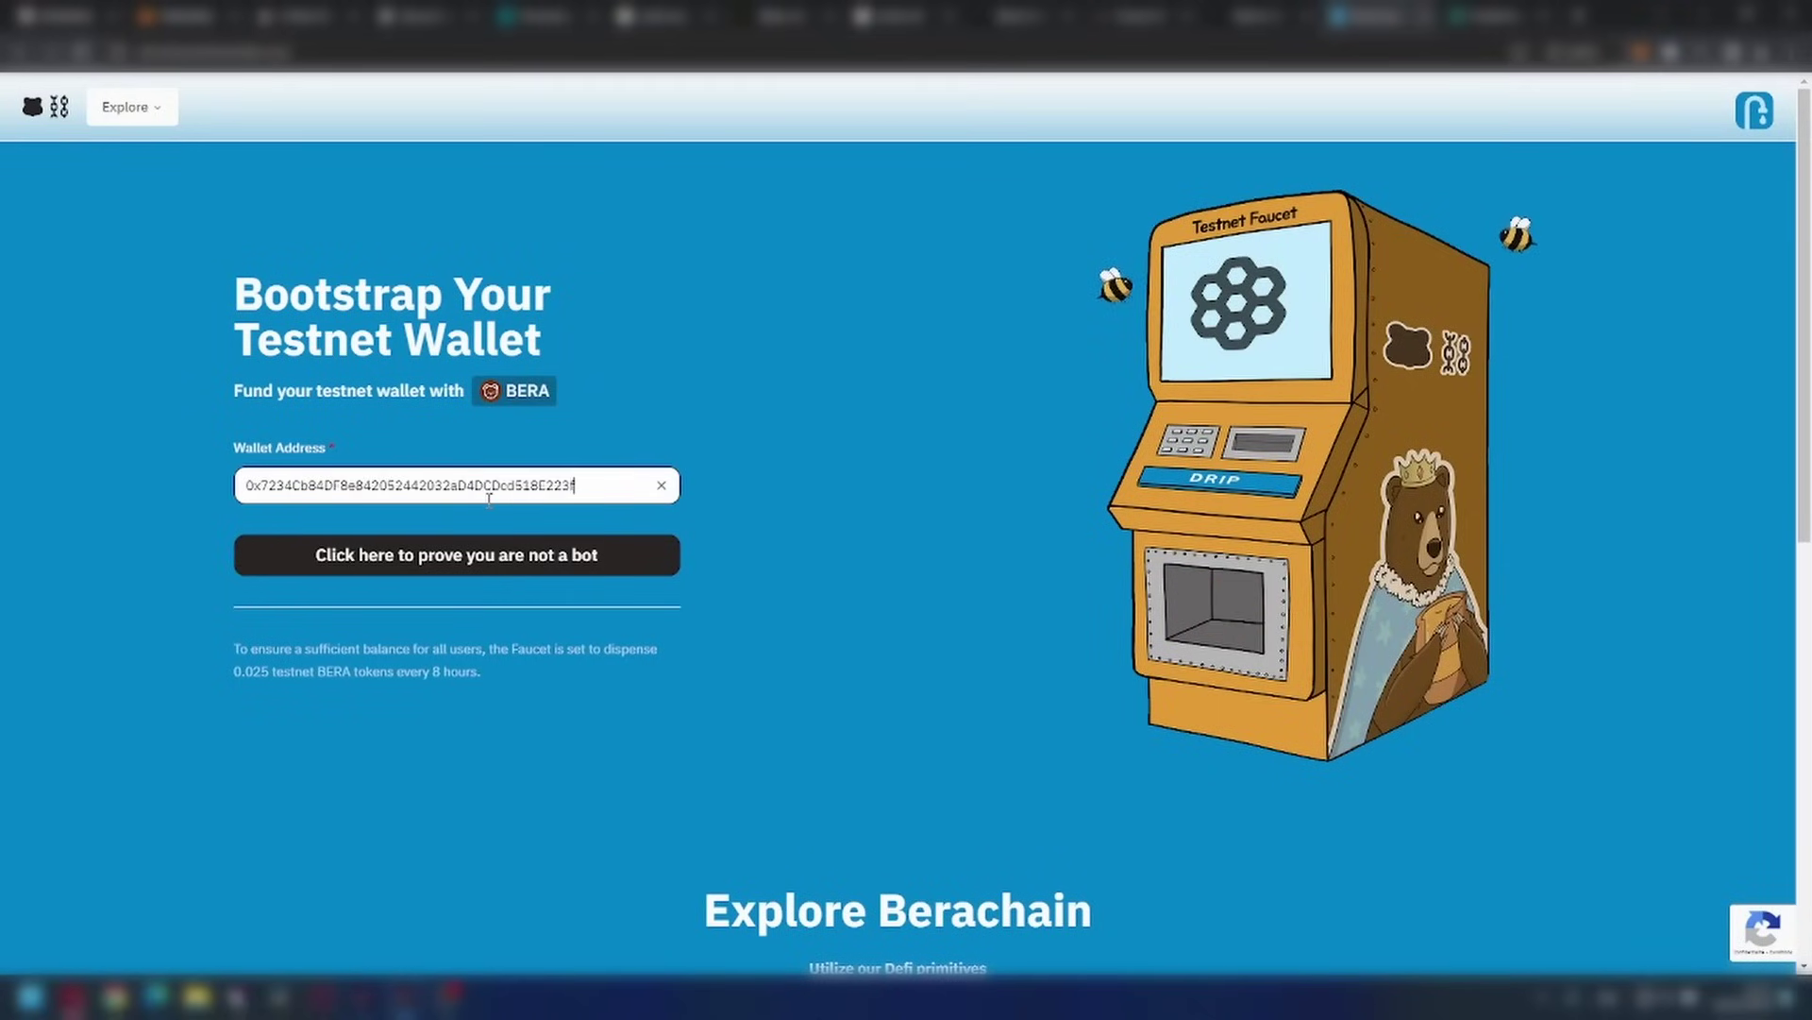
{"action": "left_click", "coordinate": [470, 570]}
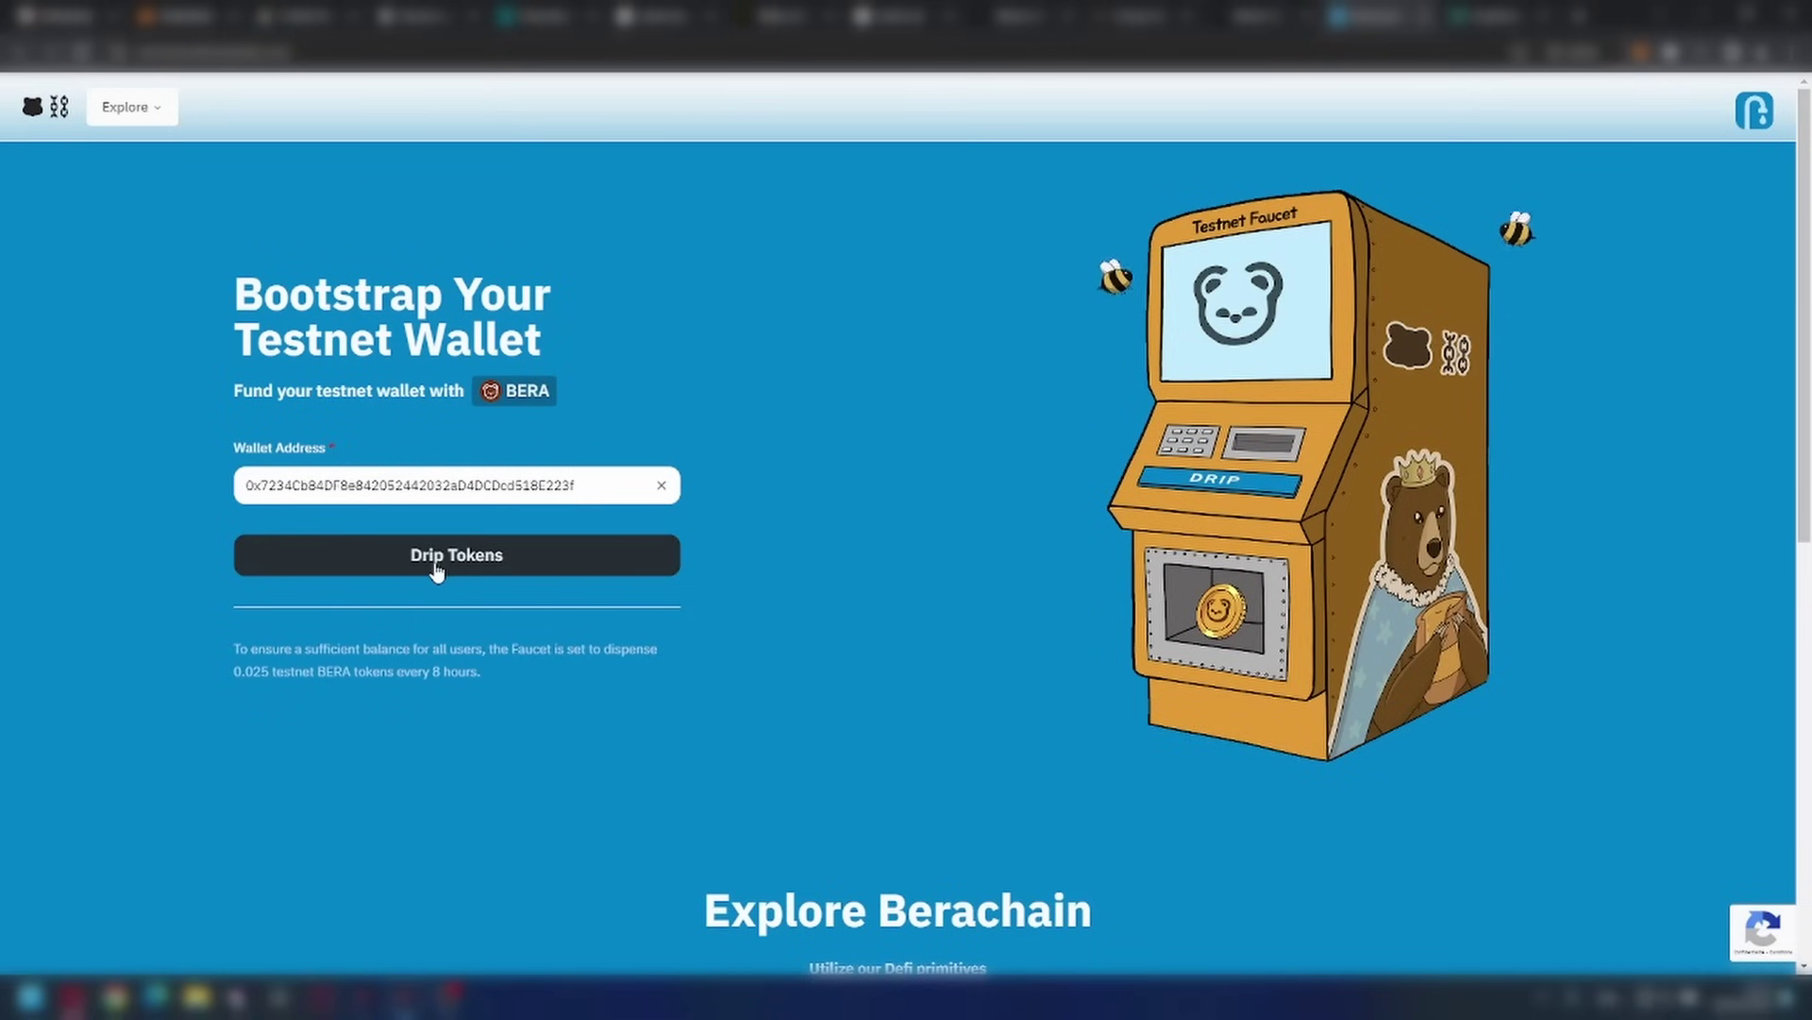
{"action": "left_click", "coordinate": [437, 566]}
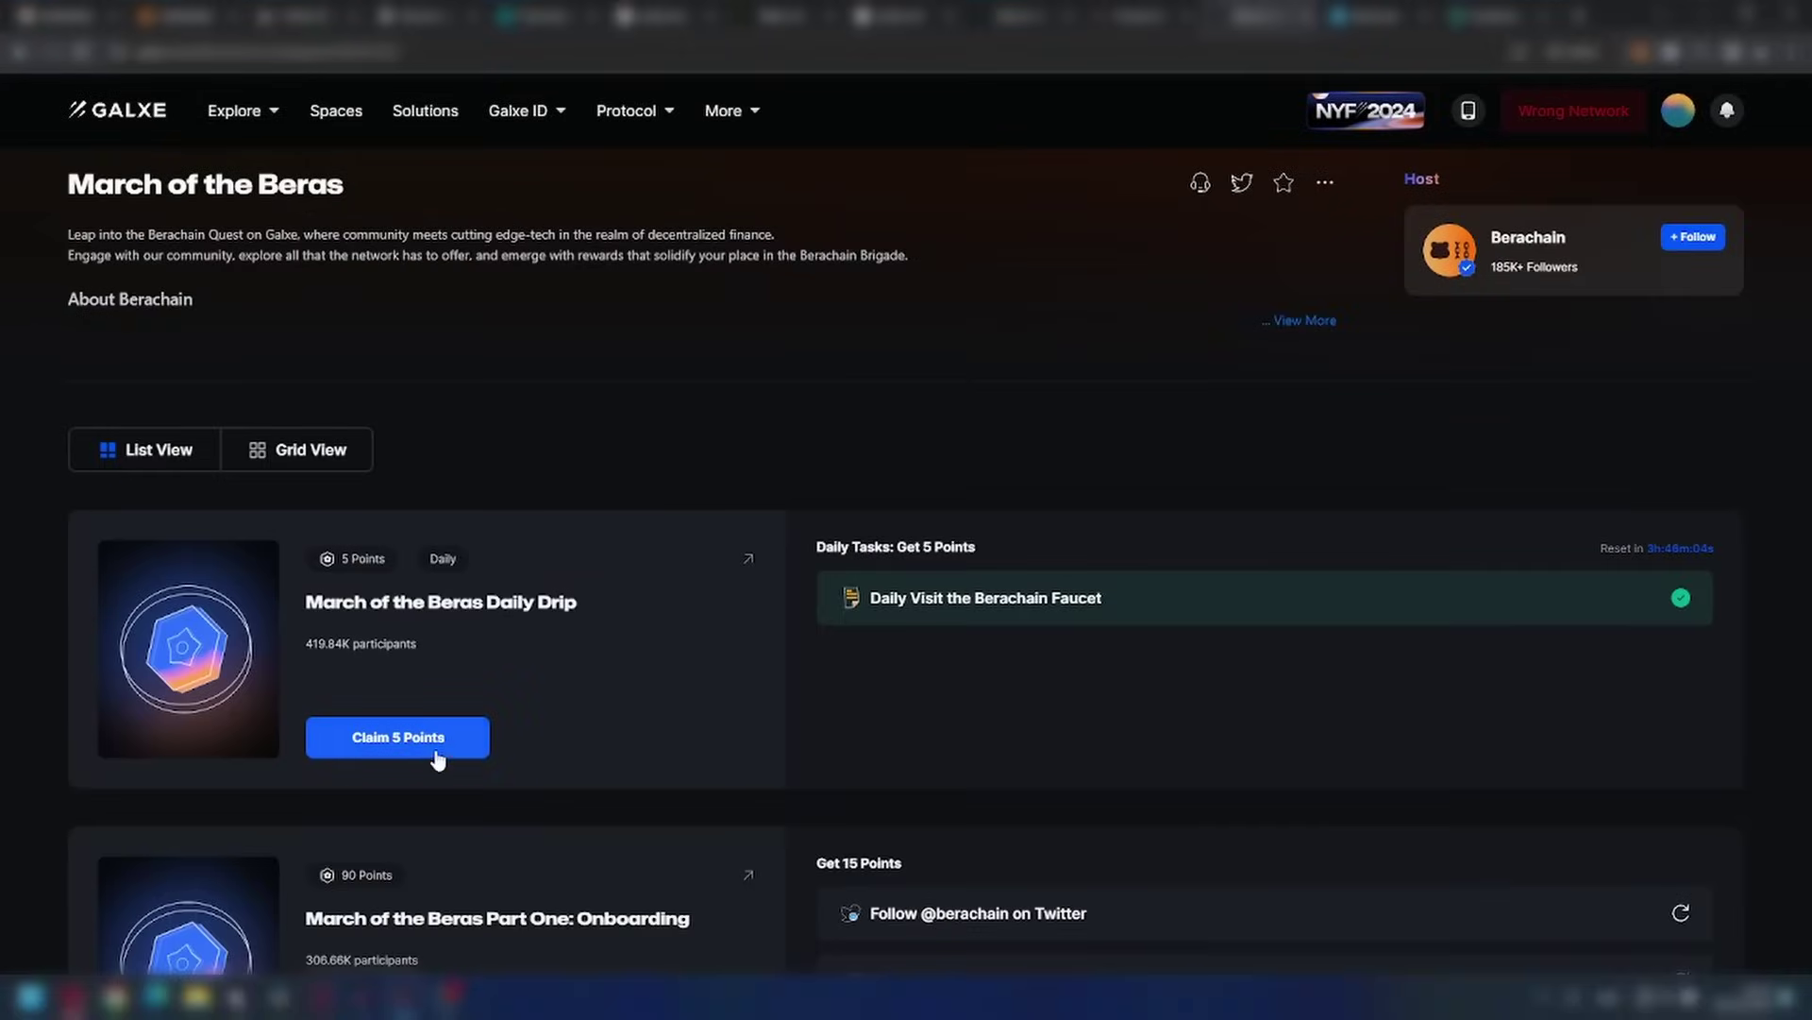
{"action": "left_click", "coordinate": [442, 743]}
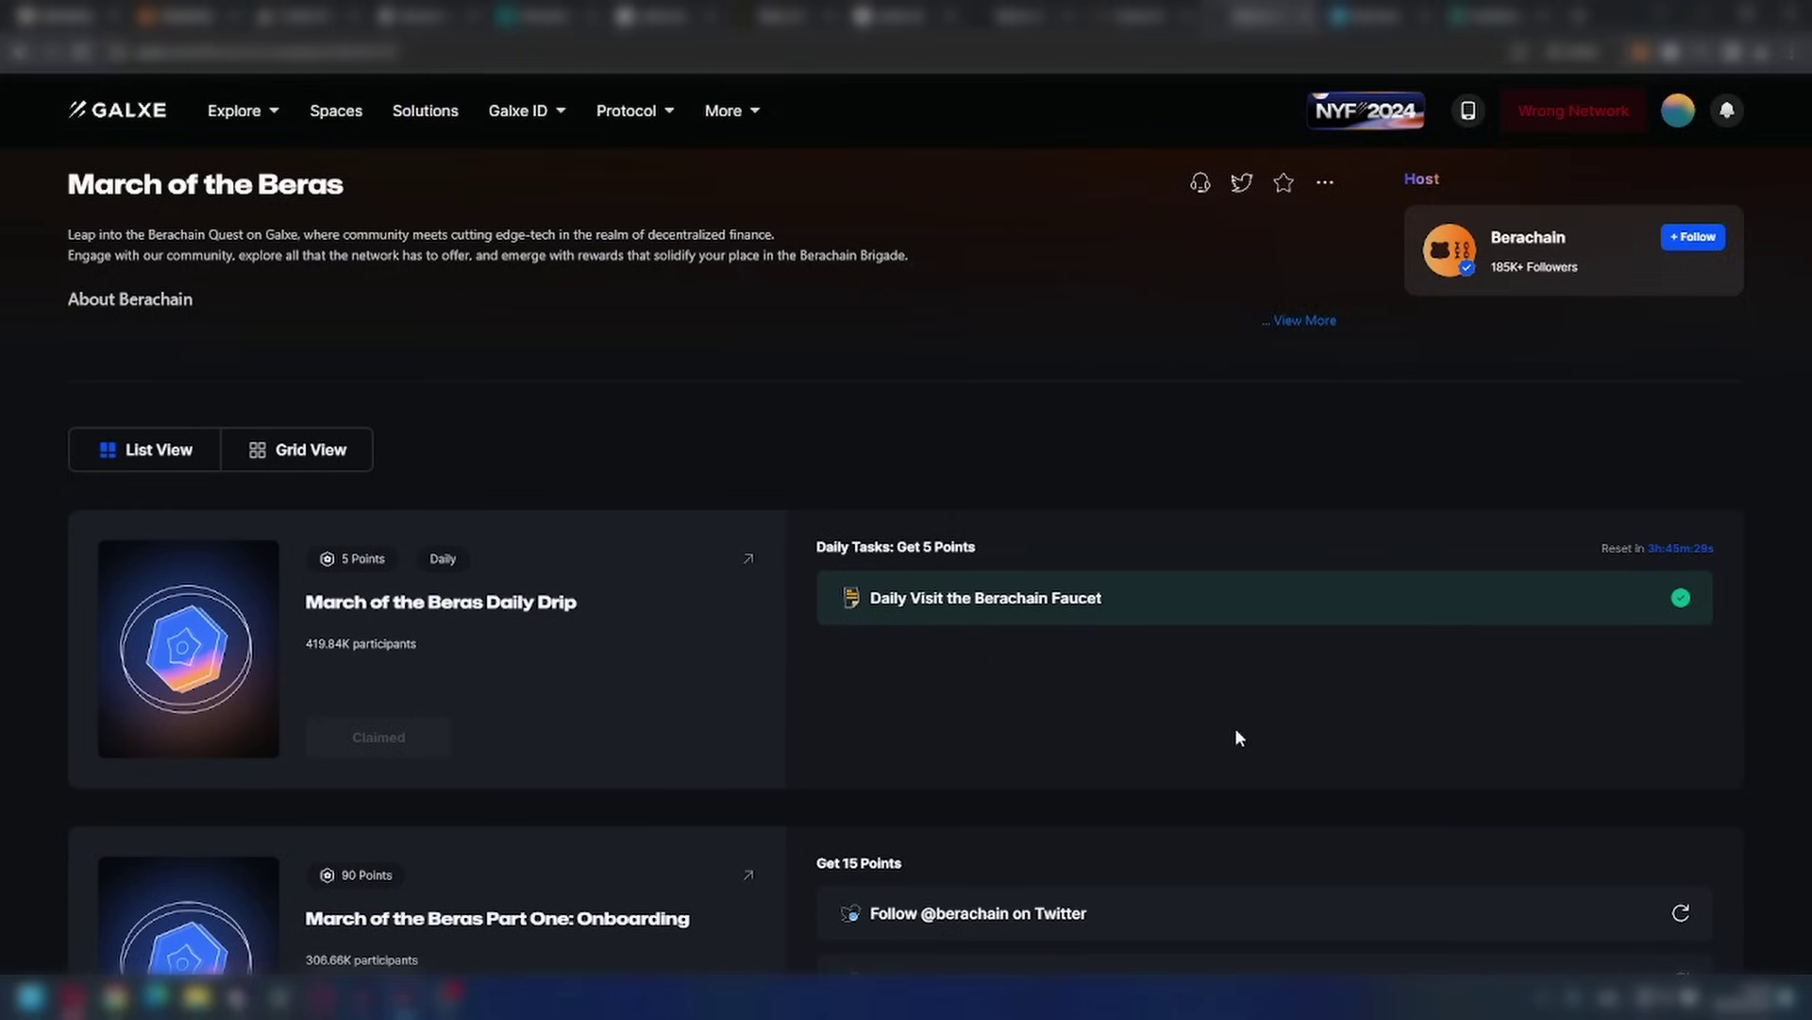
- Complete the onboarding tasks for visiting the Proof of Liquidity main website page and the Berachain Docs
{"action": "scroll", "coordinate": [1237, 732], "scroll_direction": "down", "scroll_amount": 3}
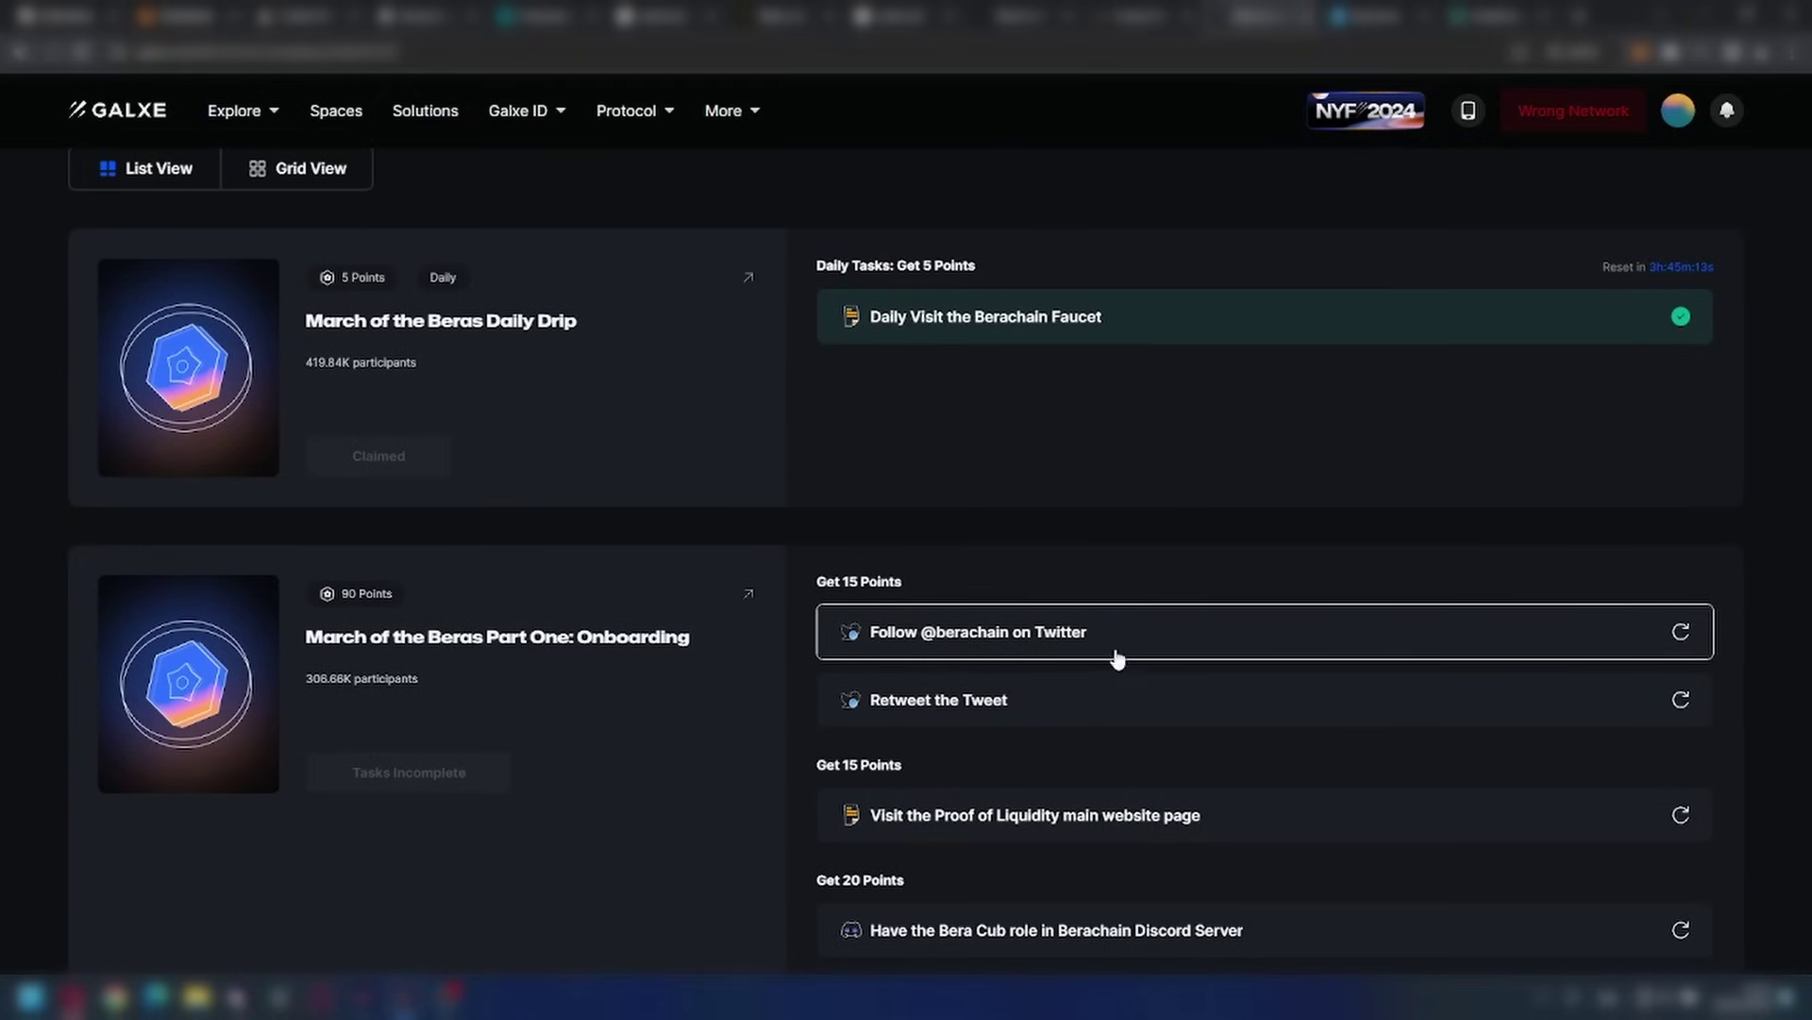
{"action": "scroll", "coordinate": [1057, 726], "scroll_direction": "down", "scroll_amount": 1}
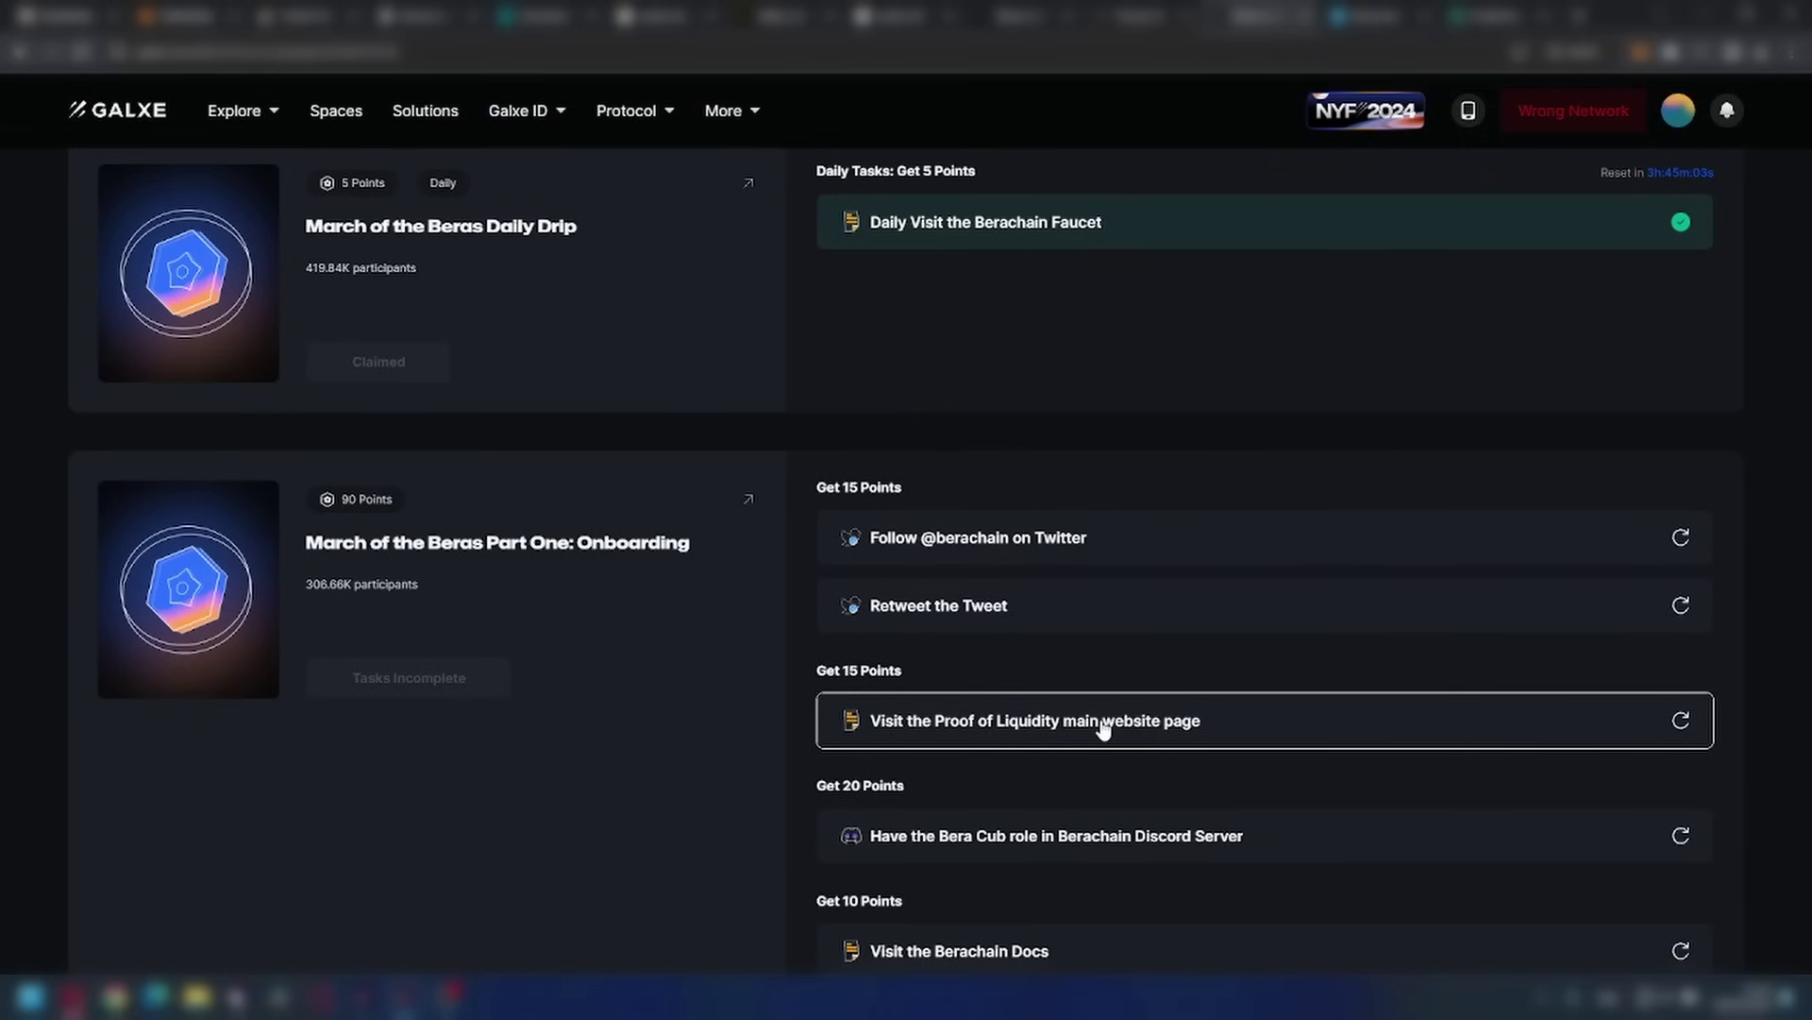
{"action": "left_click", "coordinate": [1173, 722]}
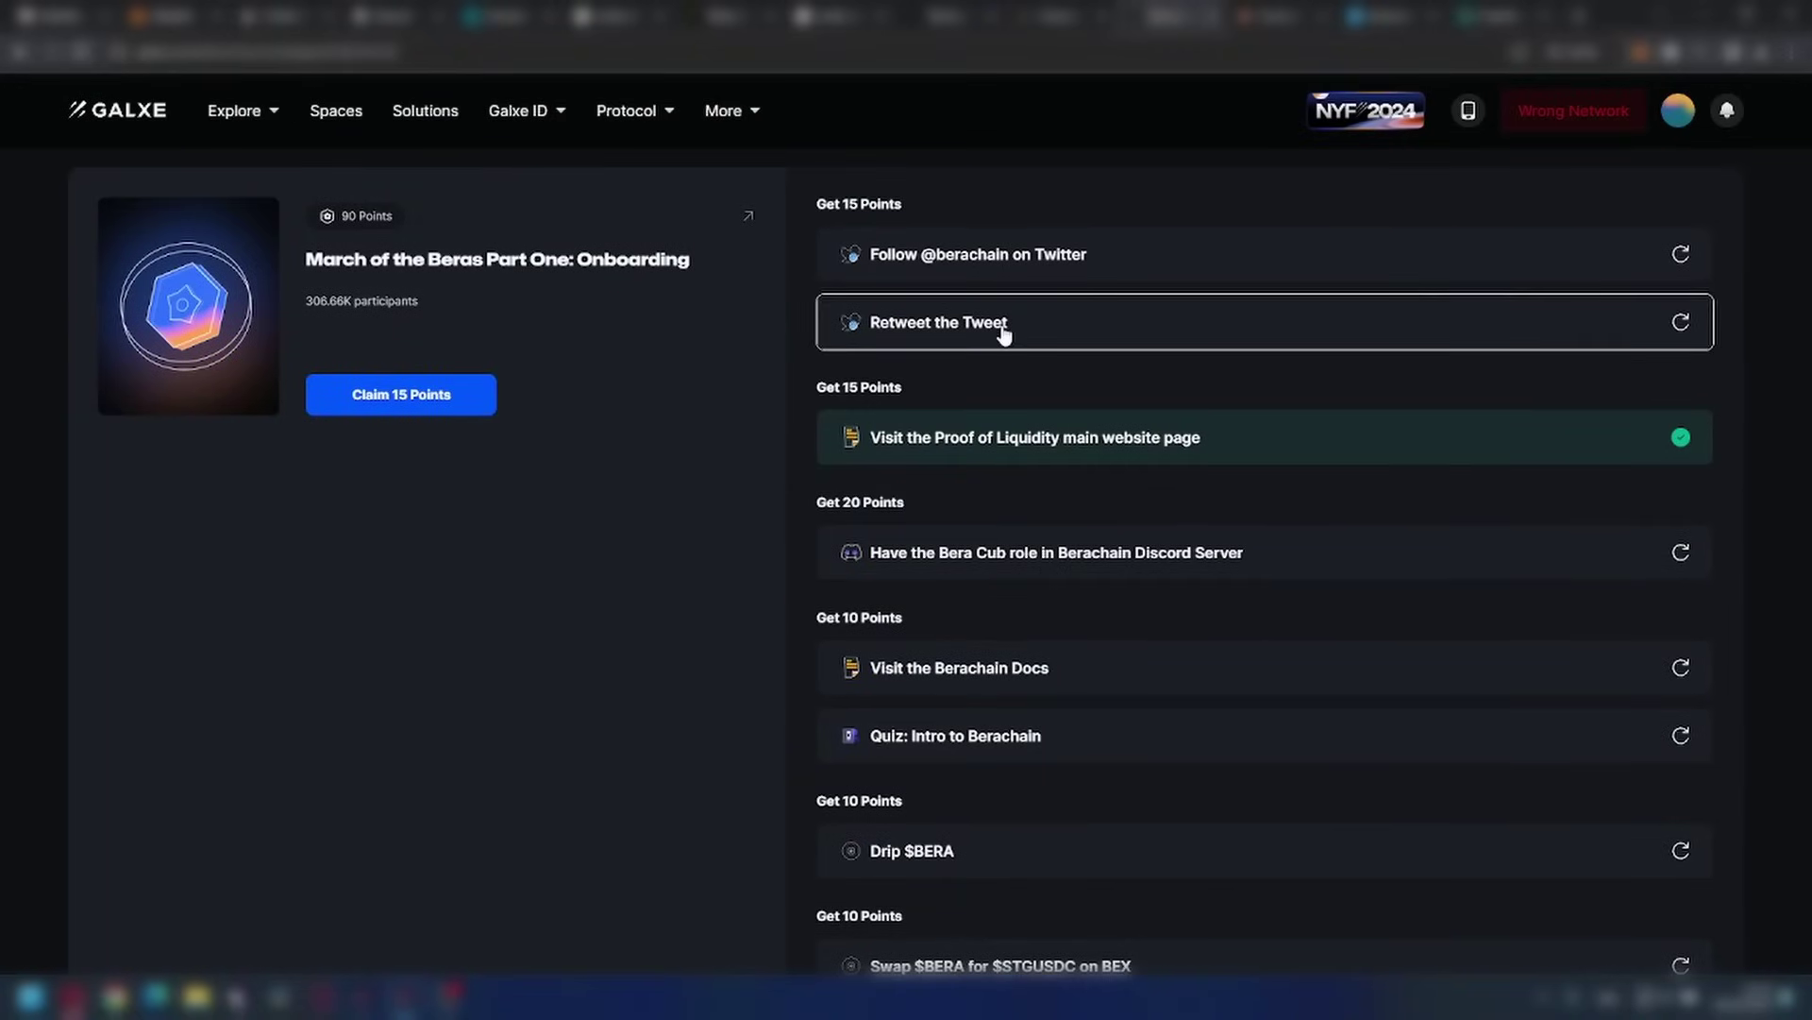
{"action": "scroll", "coordinate": [1004, 332], "scroll_direction": "down", "scroll_amount": 3}
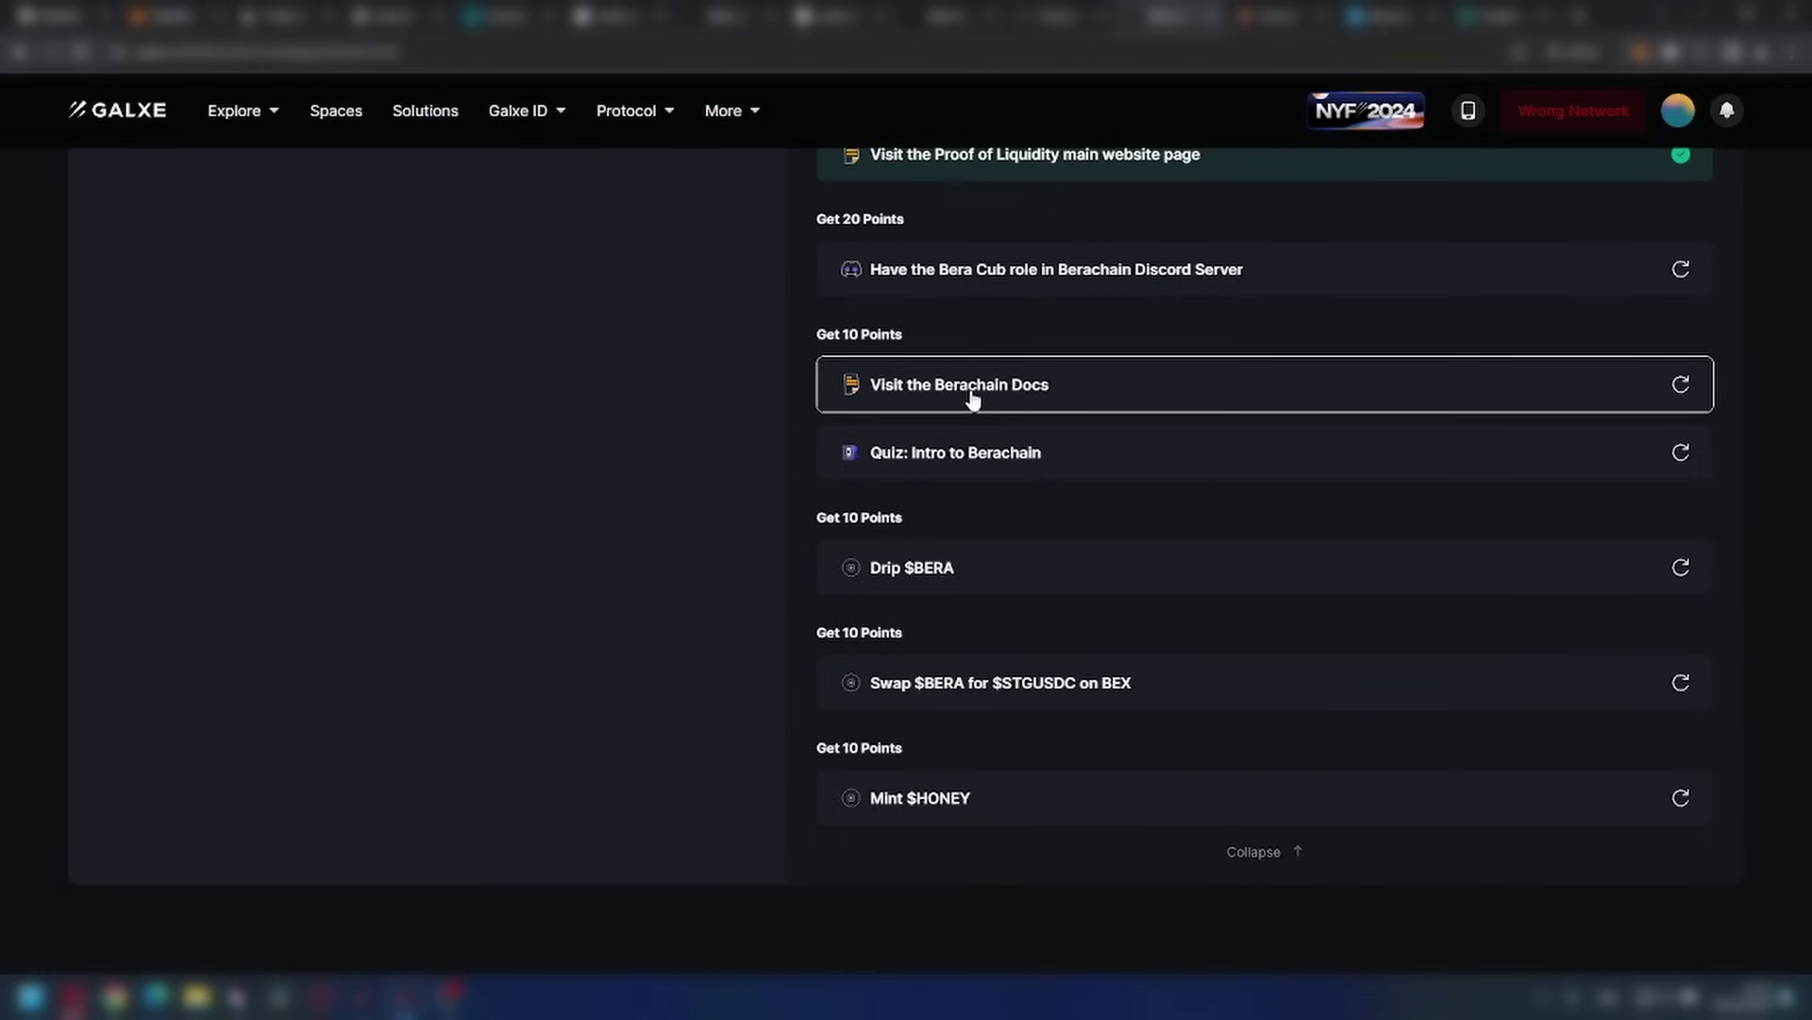
{"action": "left_click", "coordinate": [973, 398]}
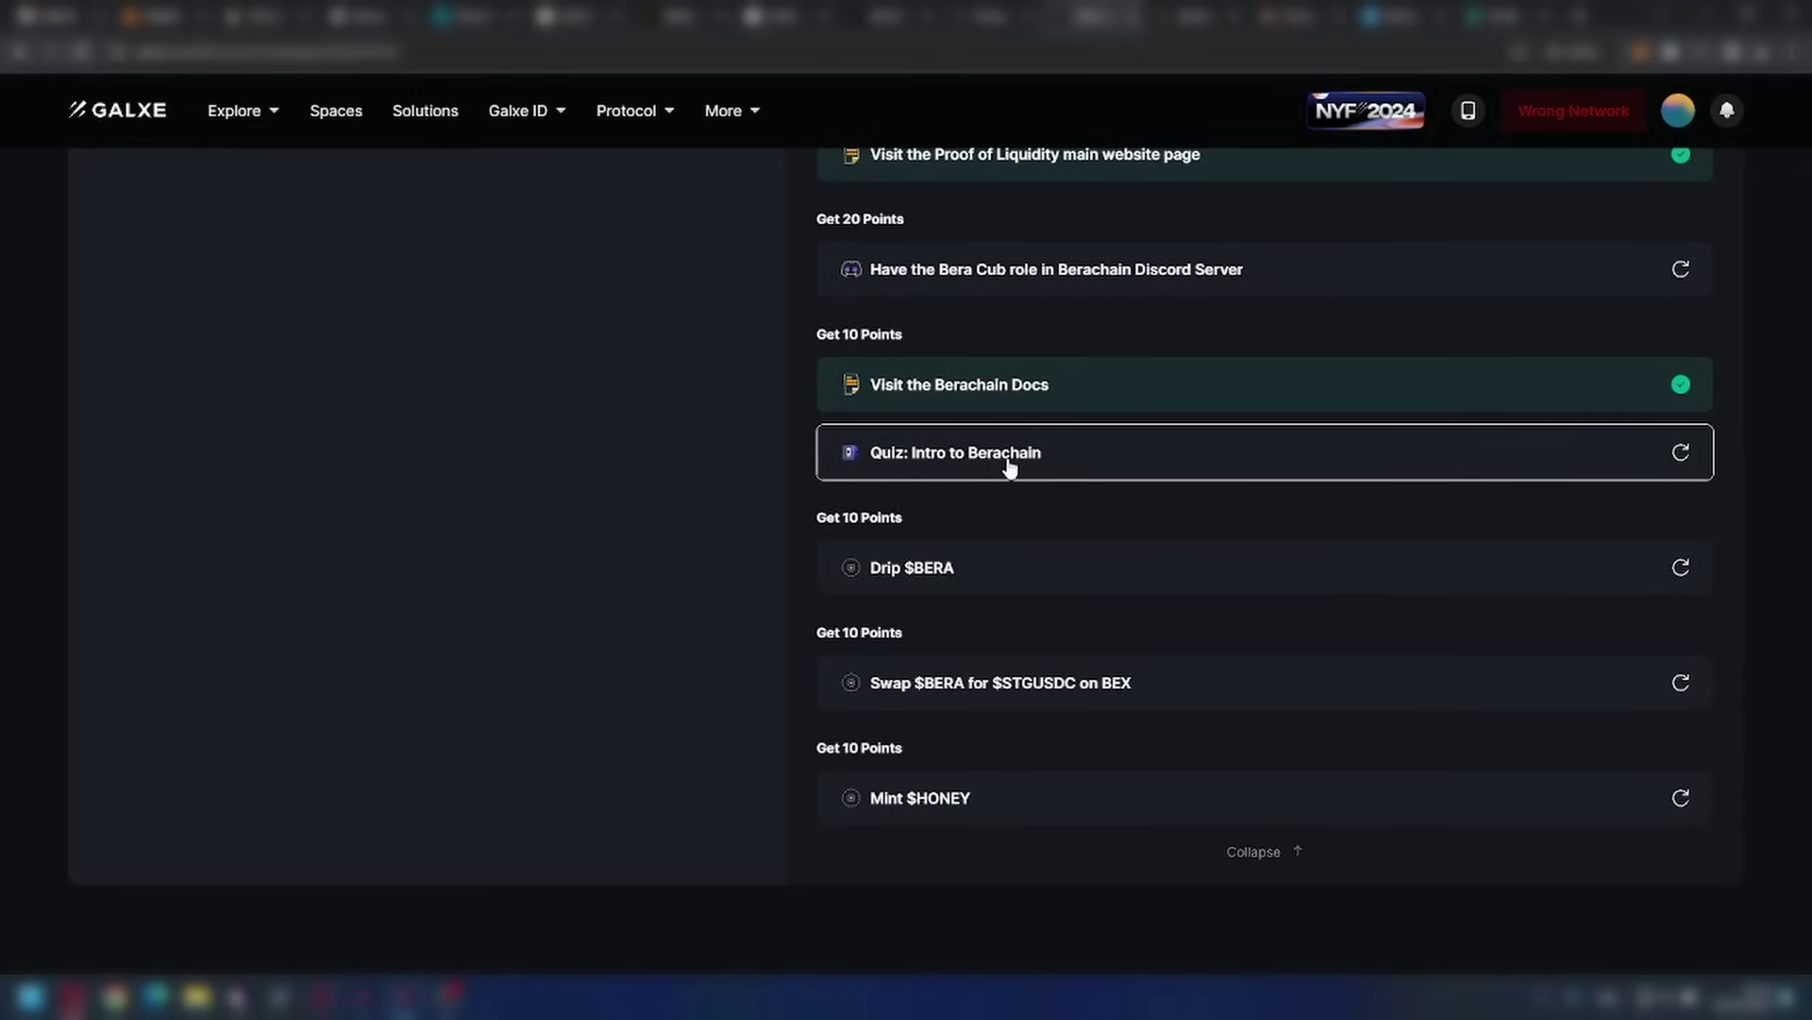
- Submit the Intro to Berachain quiz with Proof-of-Liquidity, providing liquidity on DAO approved protocols, BTC, Polaris EVM and Faucet as the answers
{"action": "left_click", "coordinate": [1008, 465]}
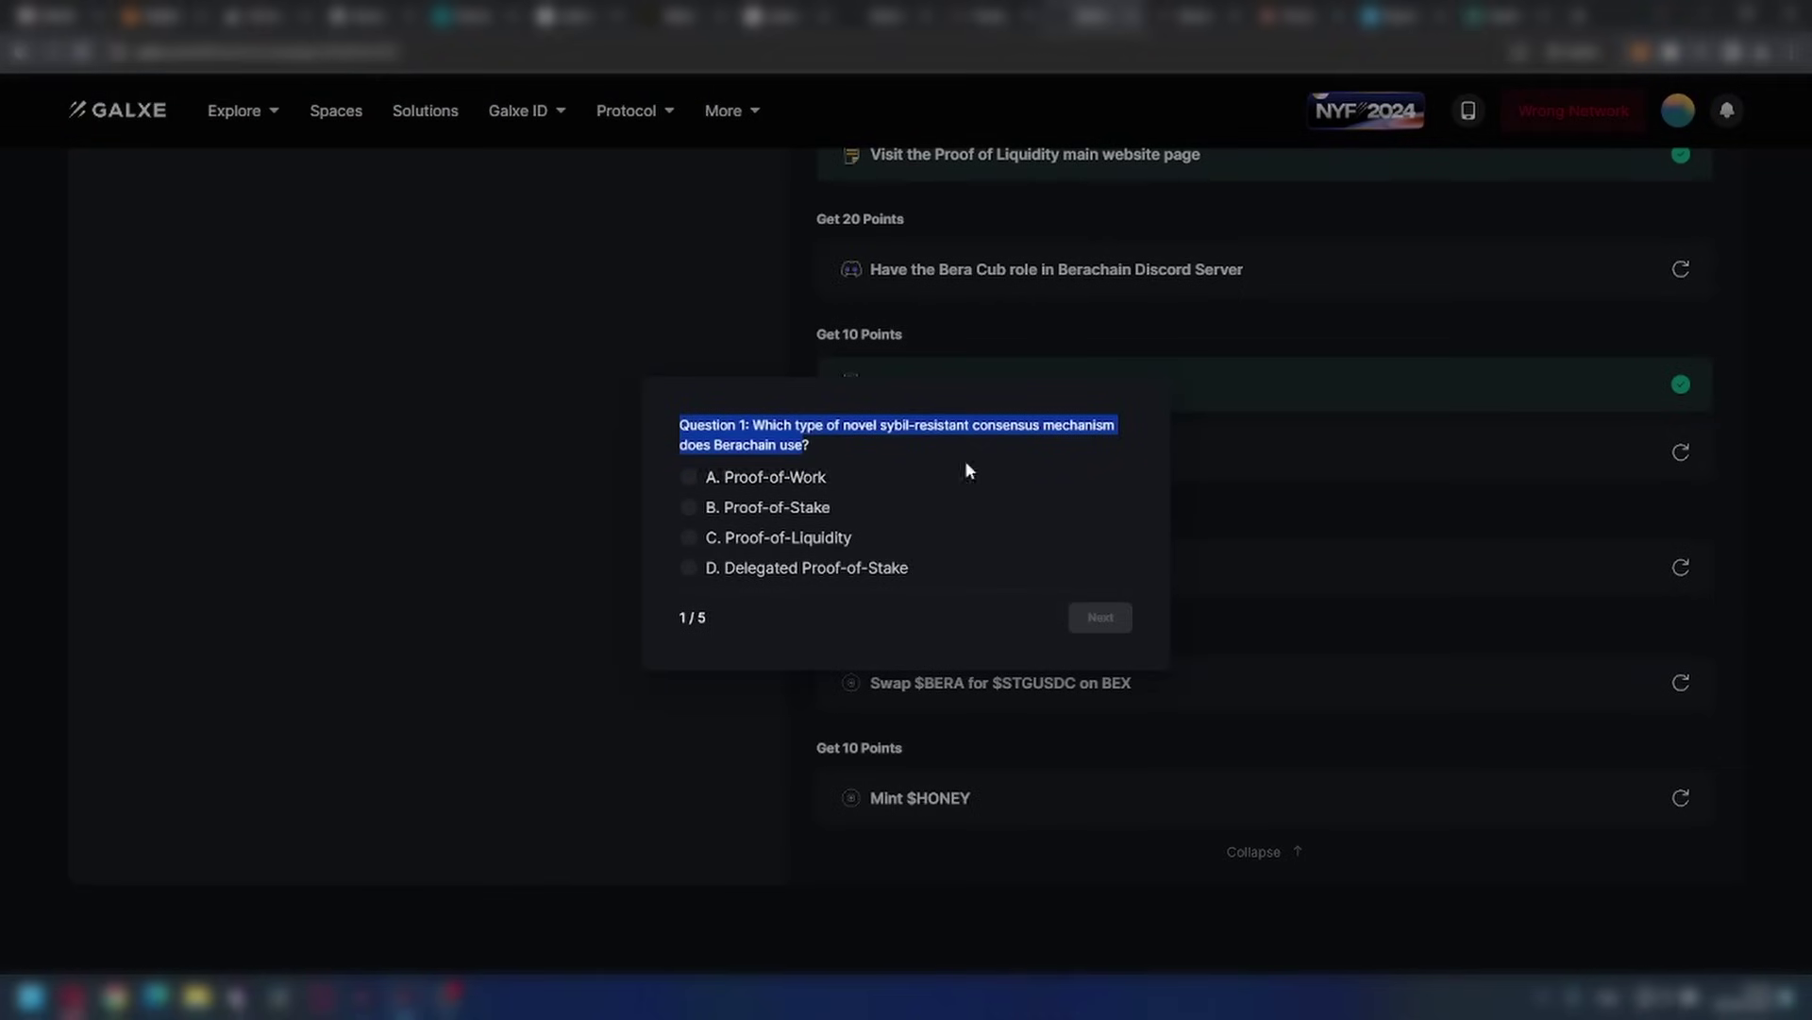
{"action": "left_click", "coordinate": [830, 543]}
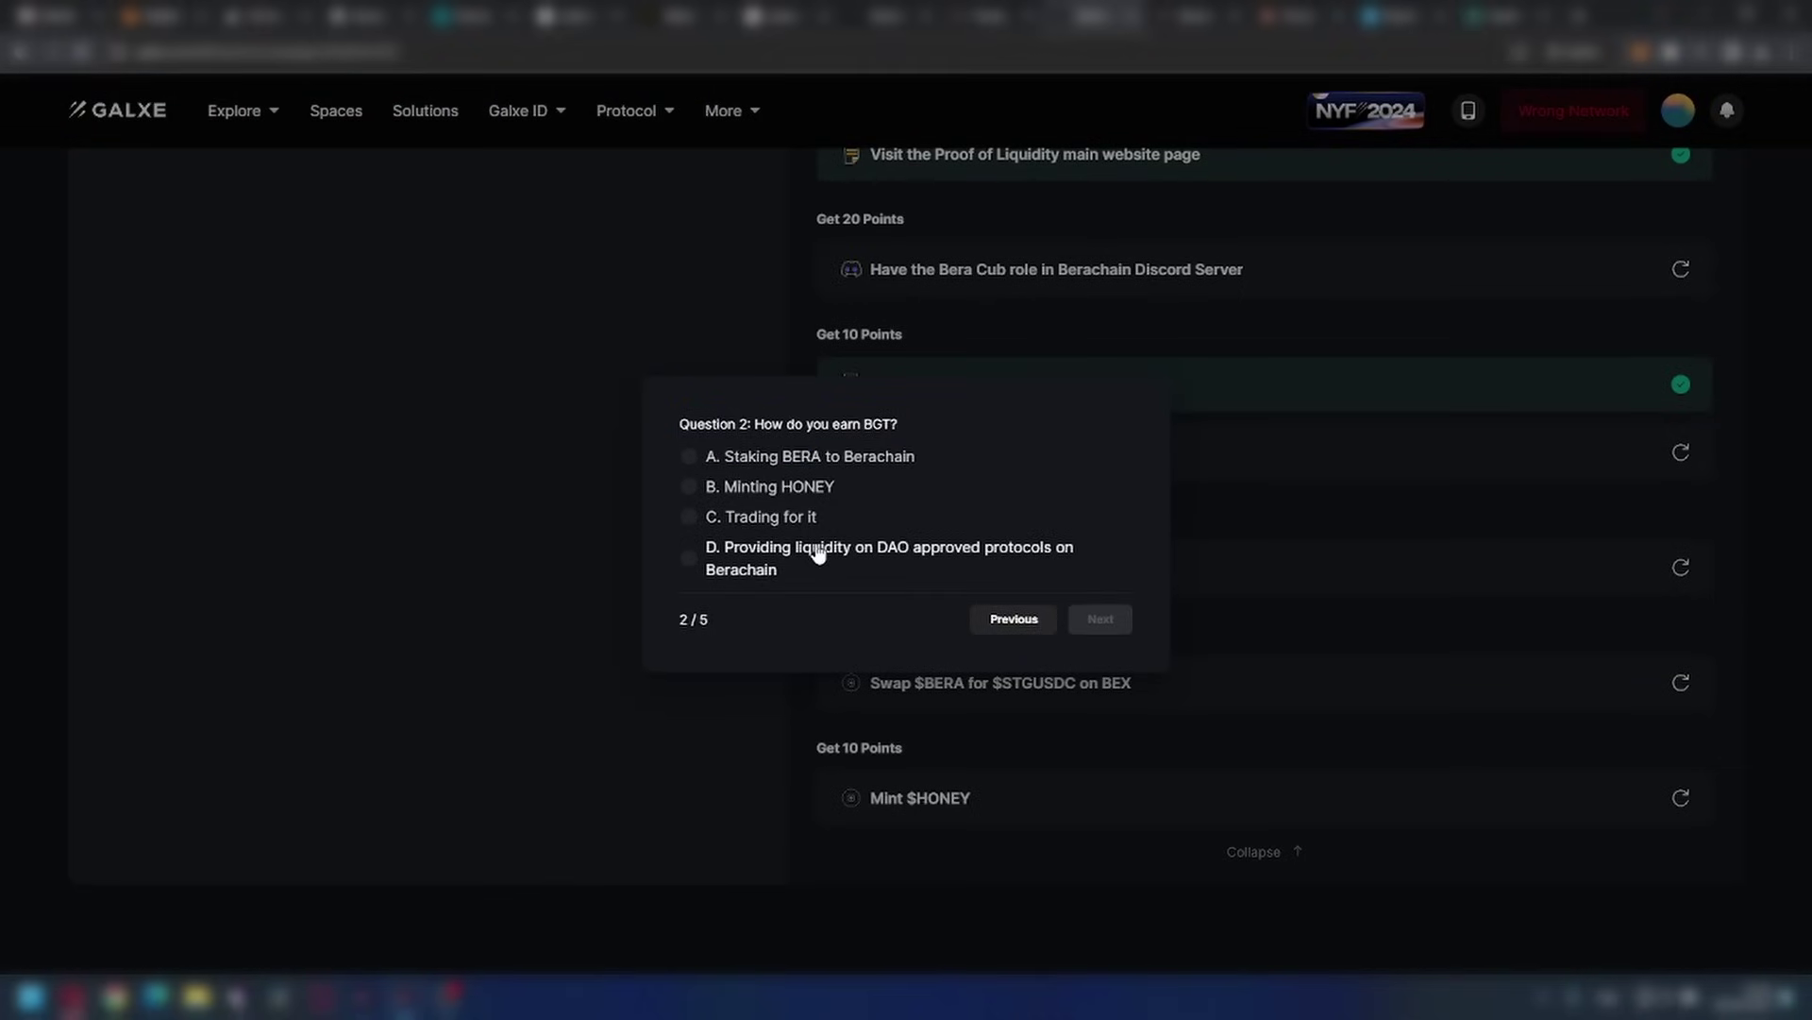
{"action": "left_click", "coordinate": [817, 554]}
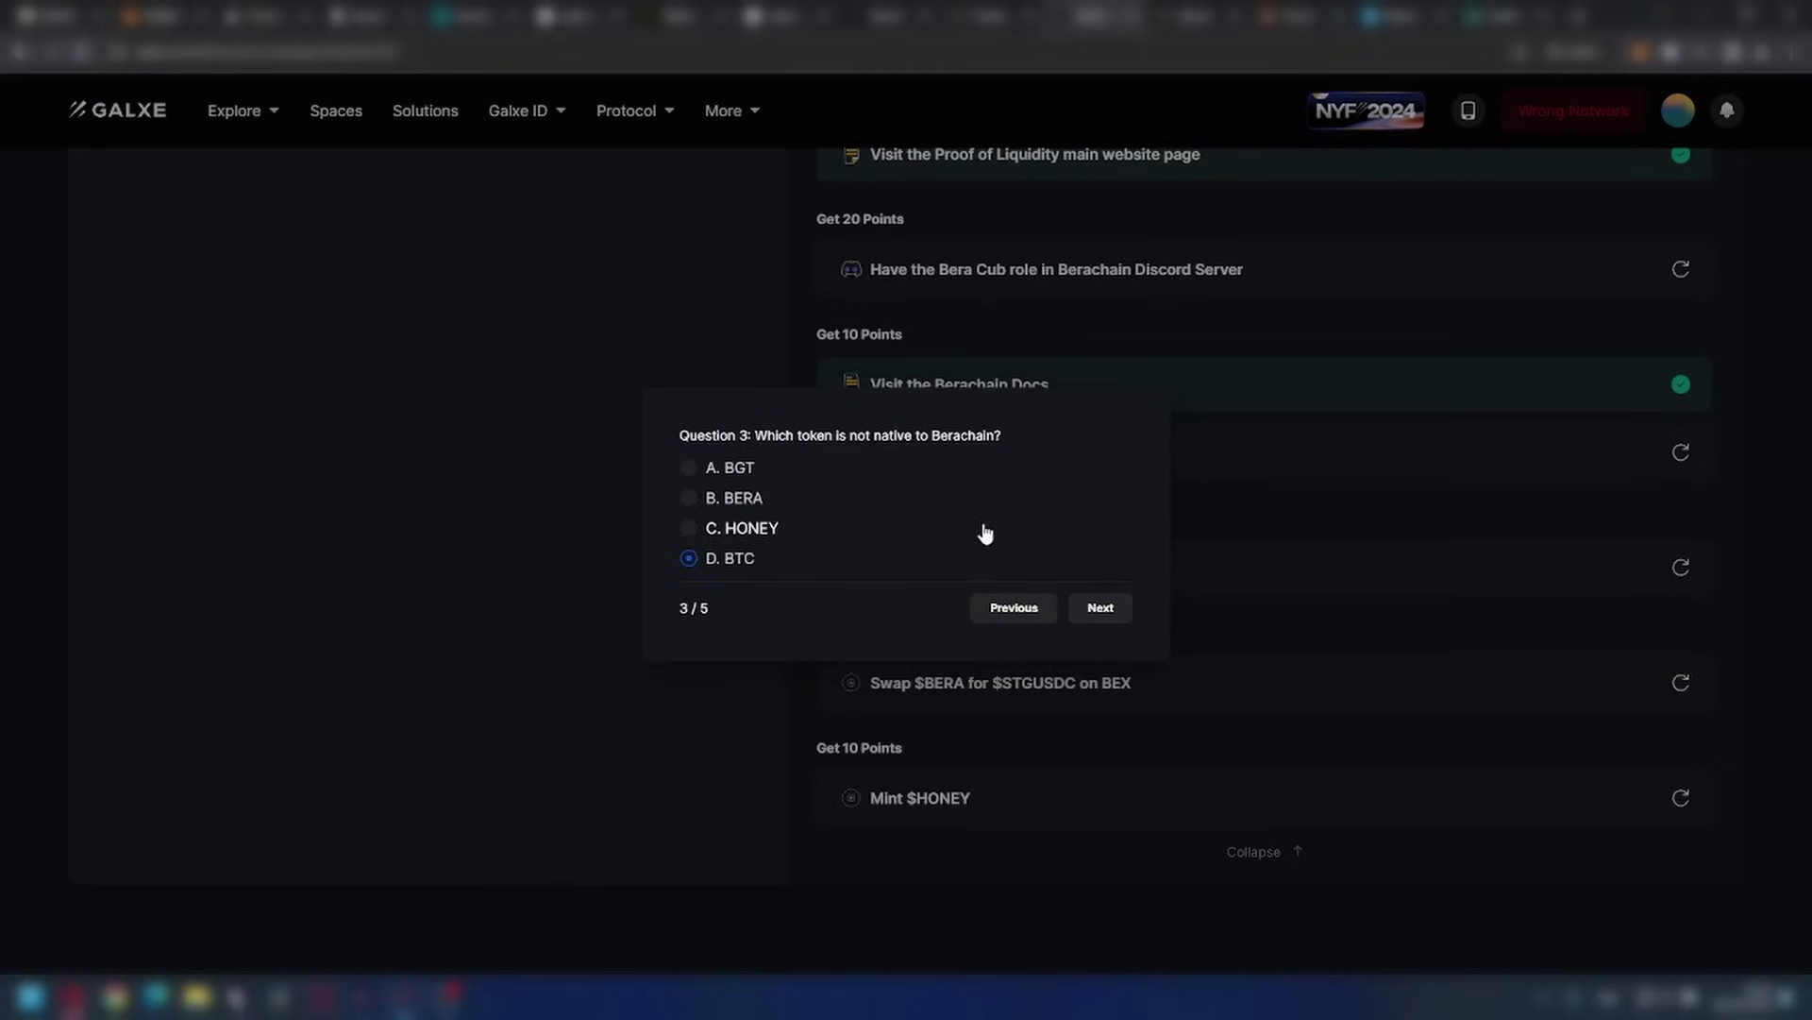
{"action": "left_click", "coordinate": [1100, 609]}
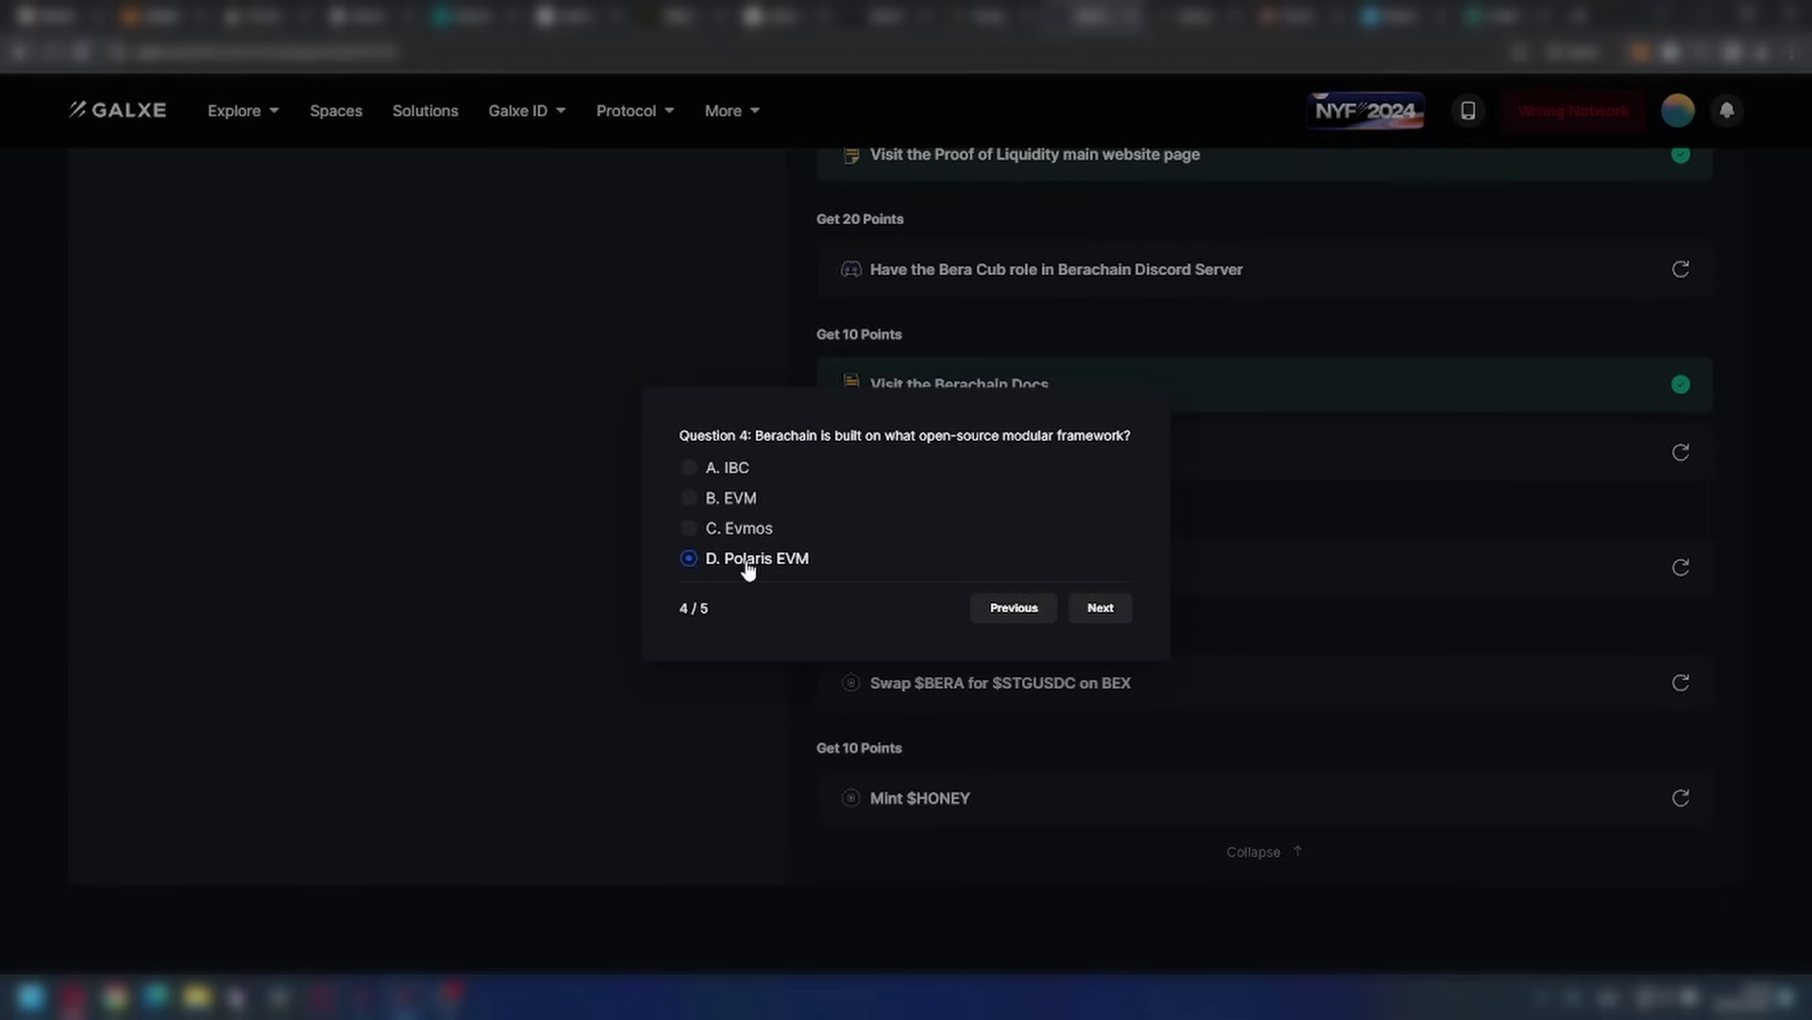
{"action": "left_click", "coordinate": [1101, 607]}
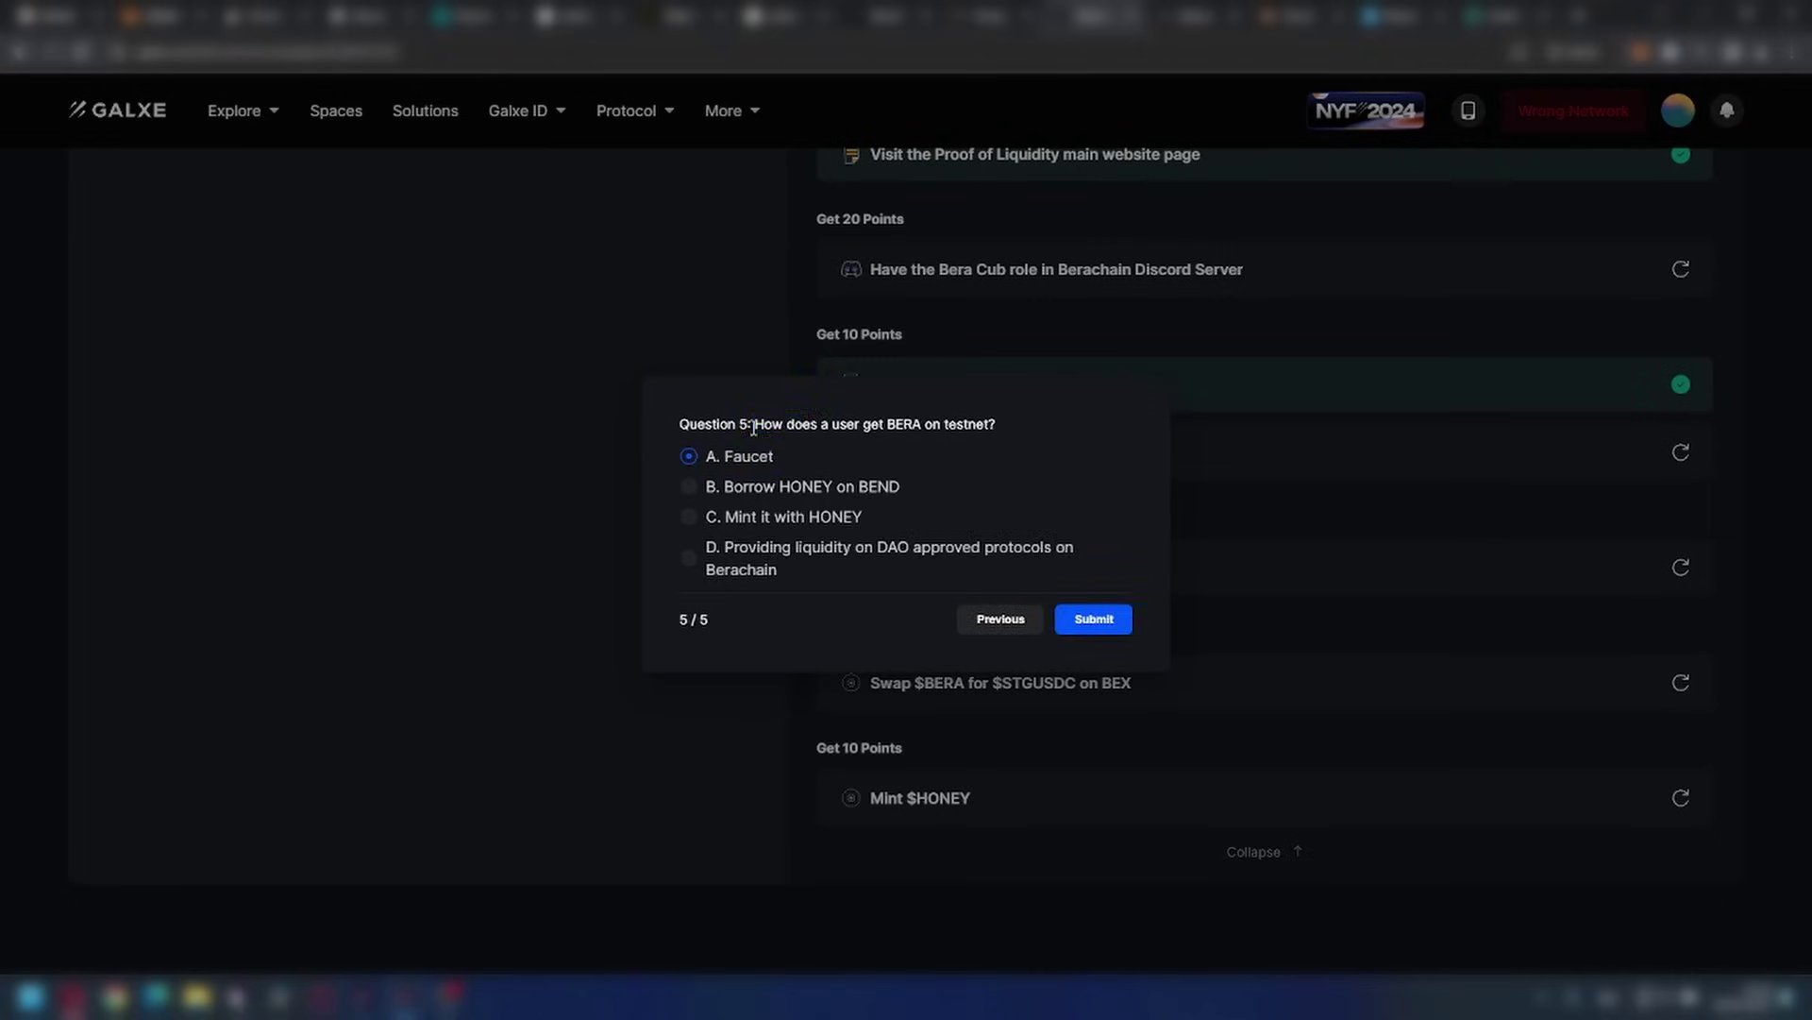
{"action": "left_click_drag", "start_coordinate": [754, 423], "coordinate": [994, 426]}
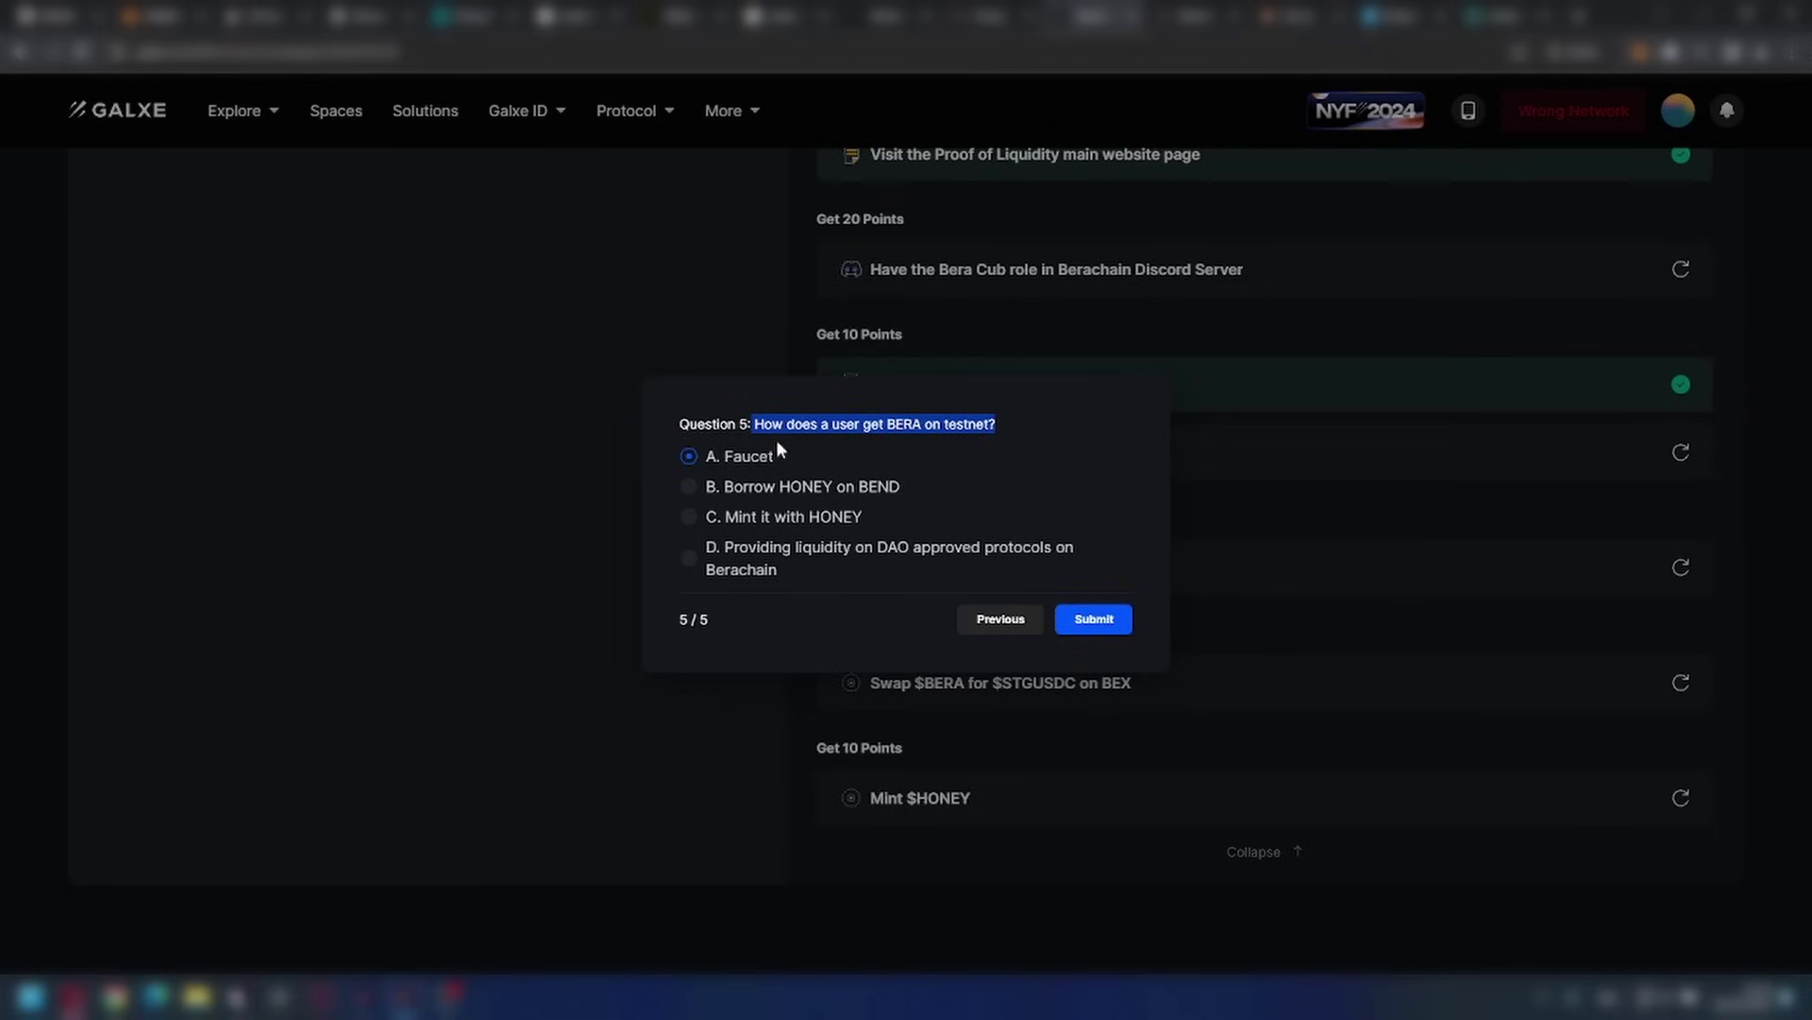
{"action": "left_click", "coordinate": [1093, 618]}
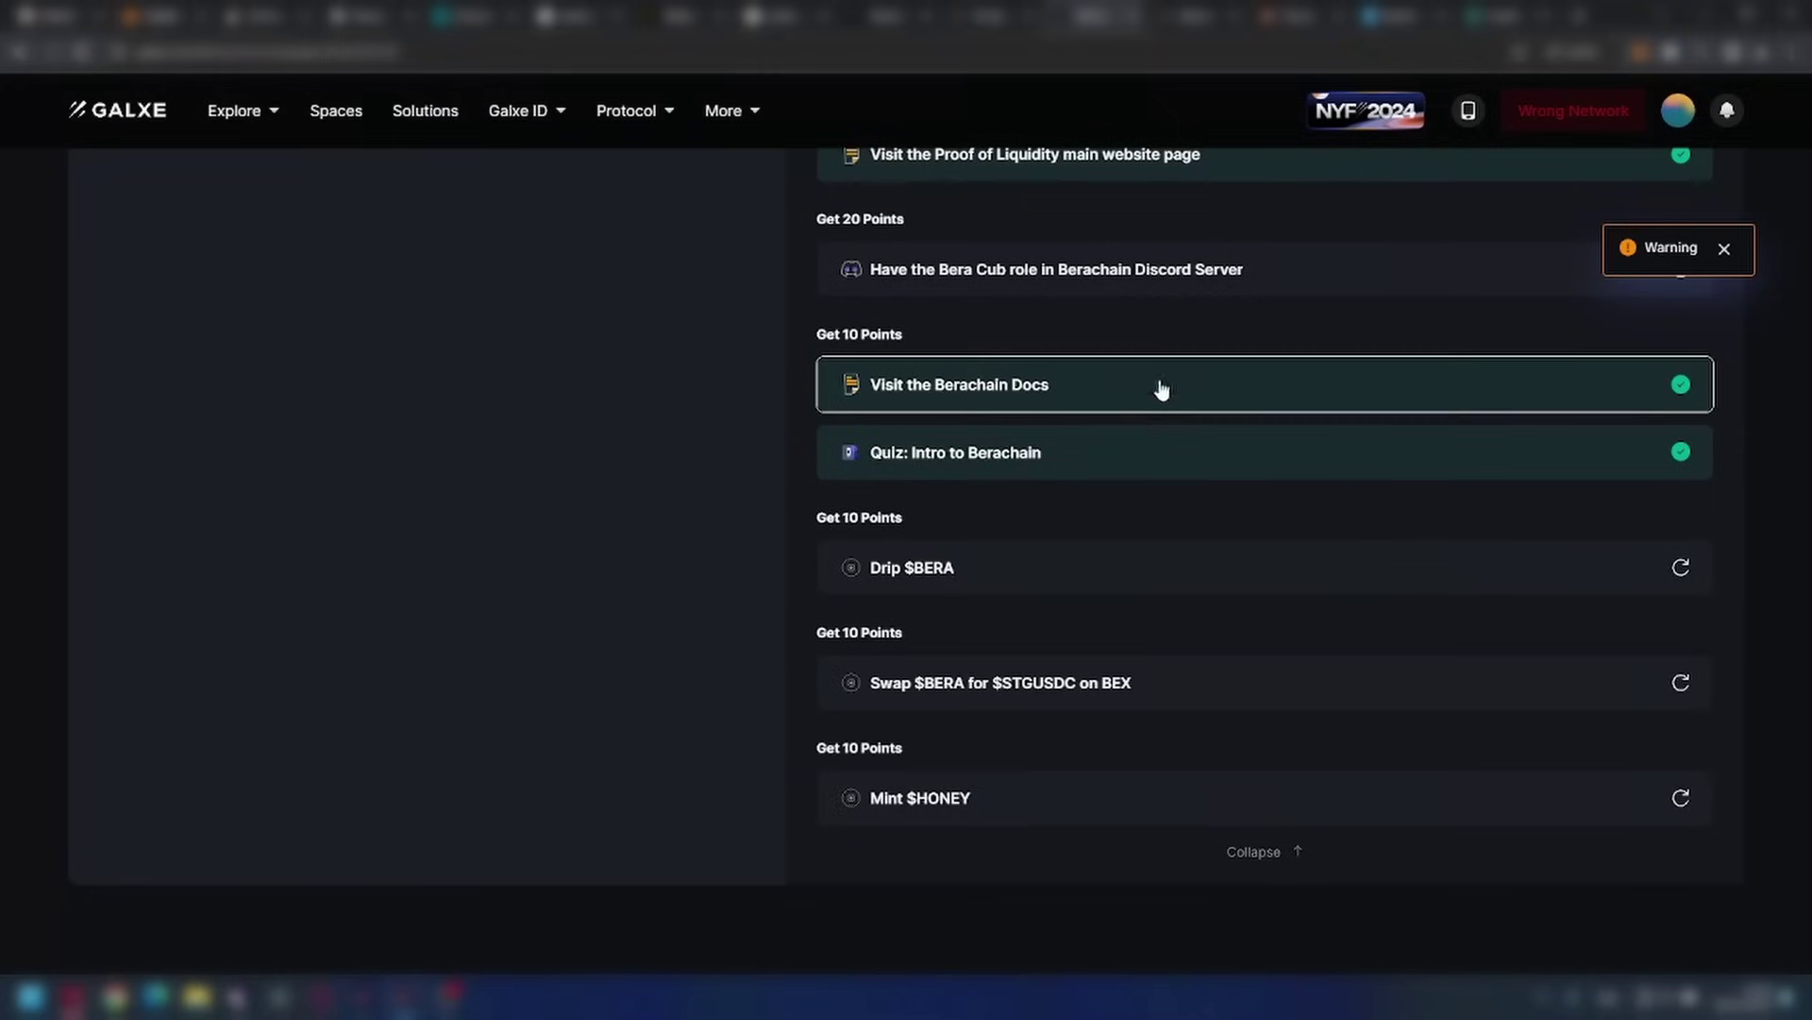
- Verify the Drip $BERA task, and connect MetaMask to the Berachain DEX, approving the Berachain-Artio network
{"action": "left_click", "coordinate": [1683, 571]}
{"action": "scroll", "coordinate": [1227, 623], "scroll_direction": "down", "scroll_amount": 1}
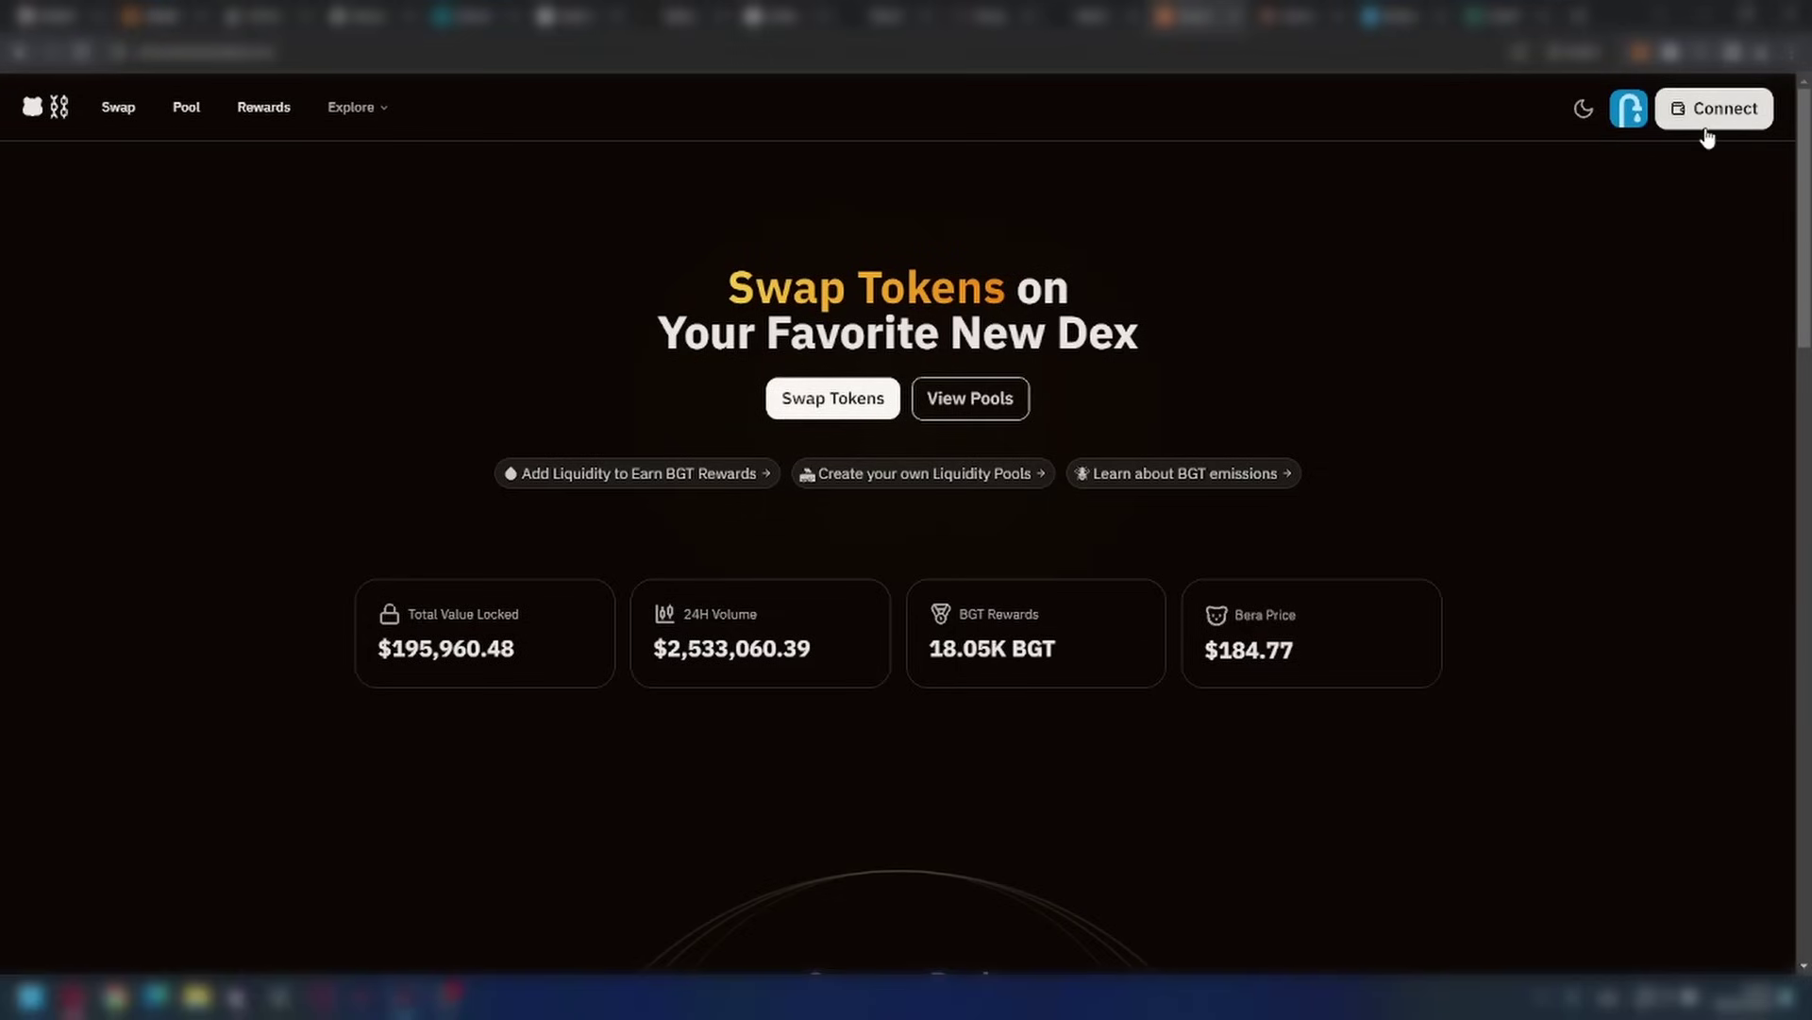
{"action": "left_click", "coordinate": [1710, 118]}
{"action": "left_click", "coordinate": [660, 393]}
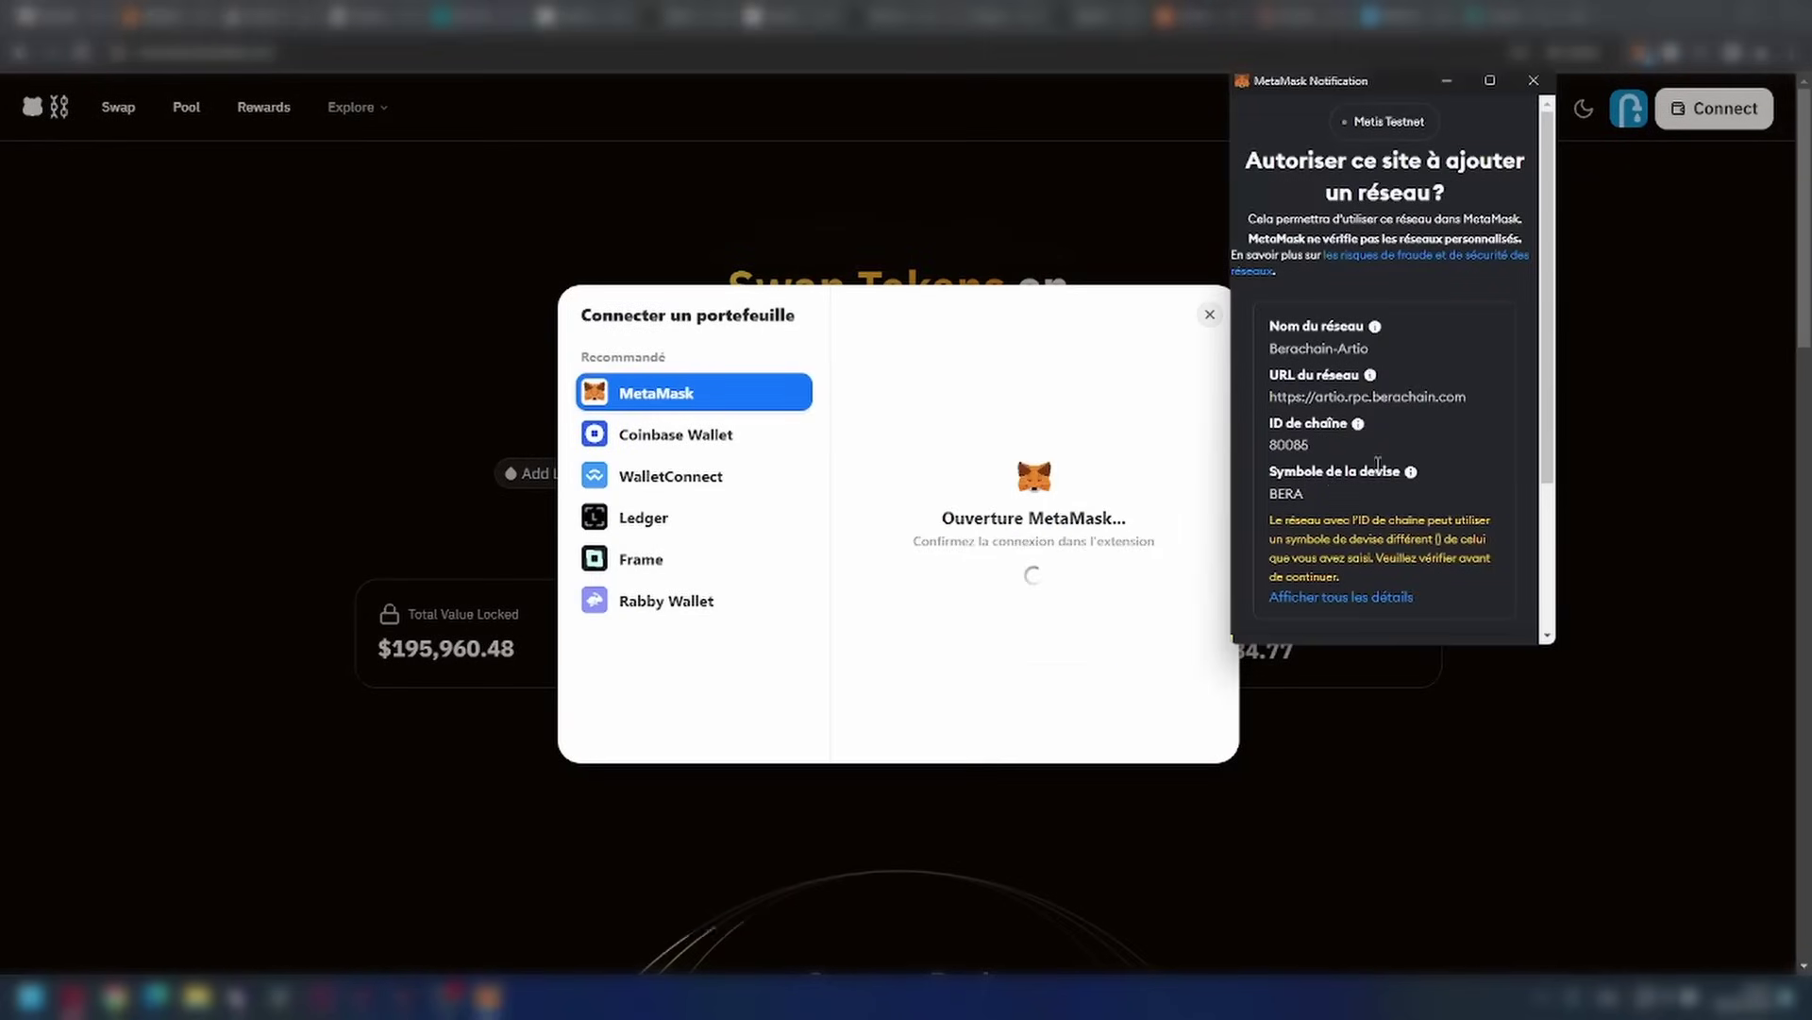
{"action": "scroll", "coordinate": [1376, 478], "scroll_direction": "down", "scroll_amount": 5}
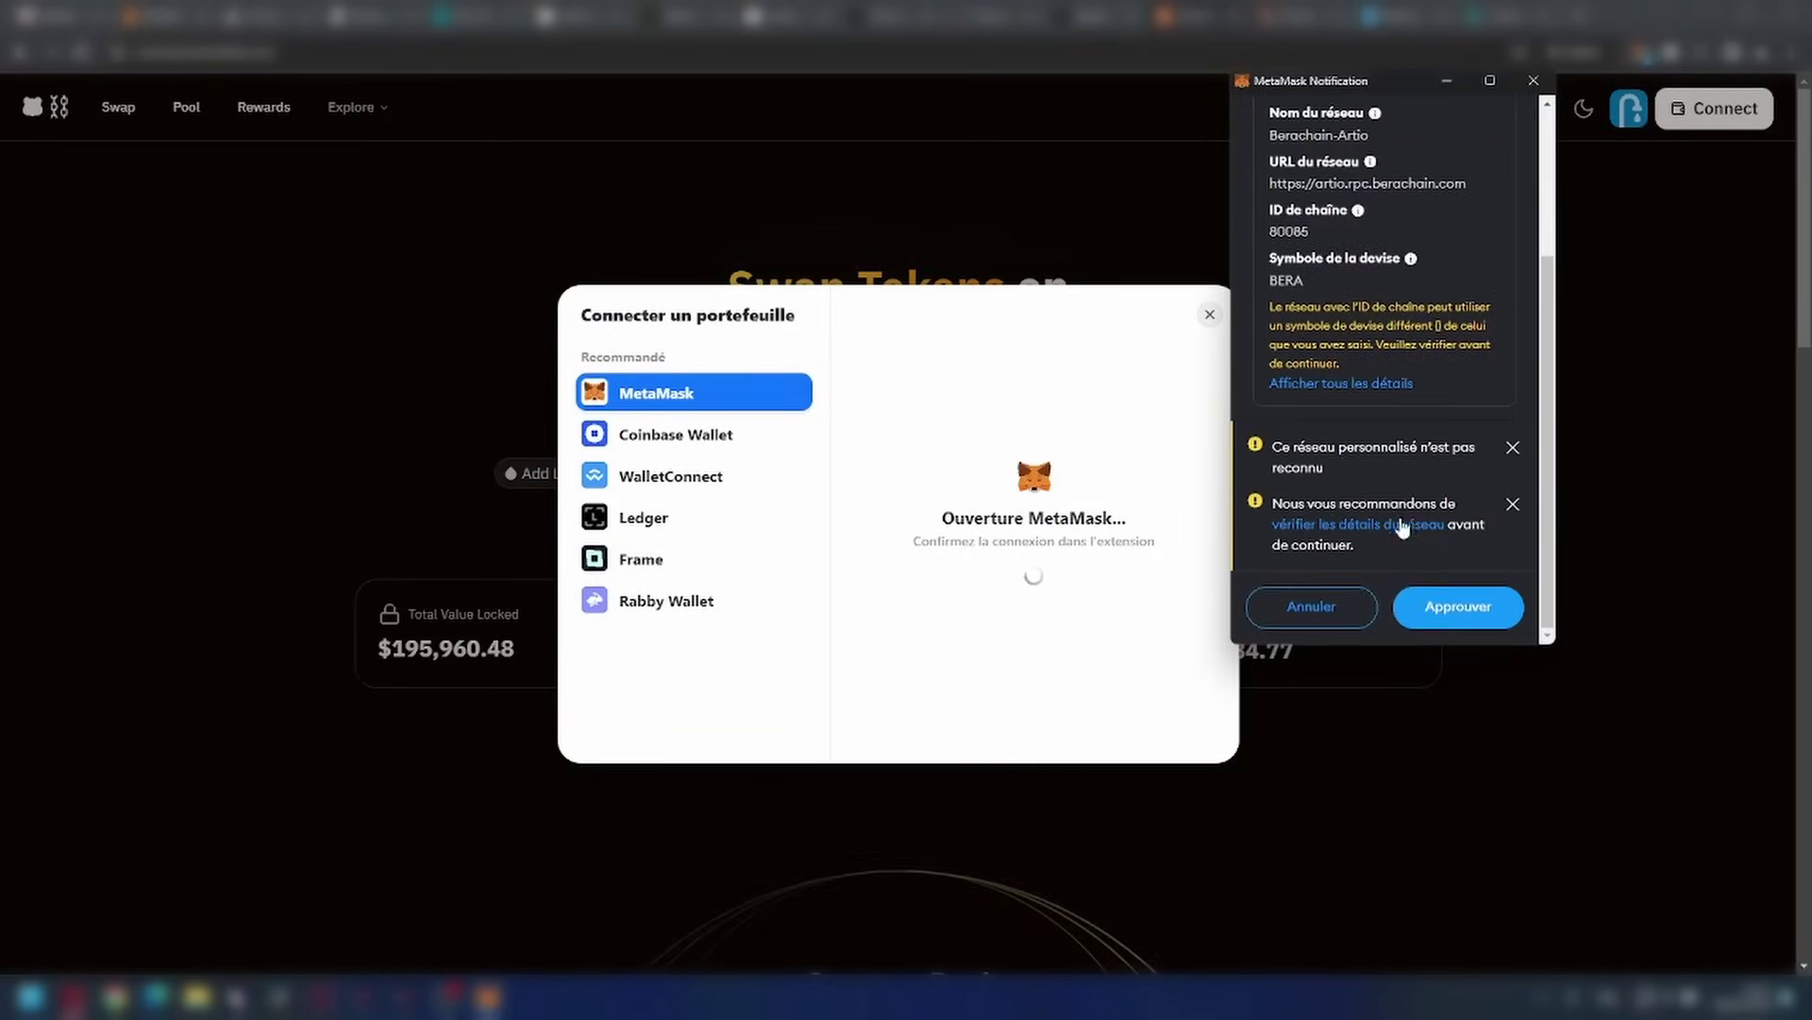
{"action": "left_click", "coordinate": [1457, 606]}
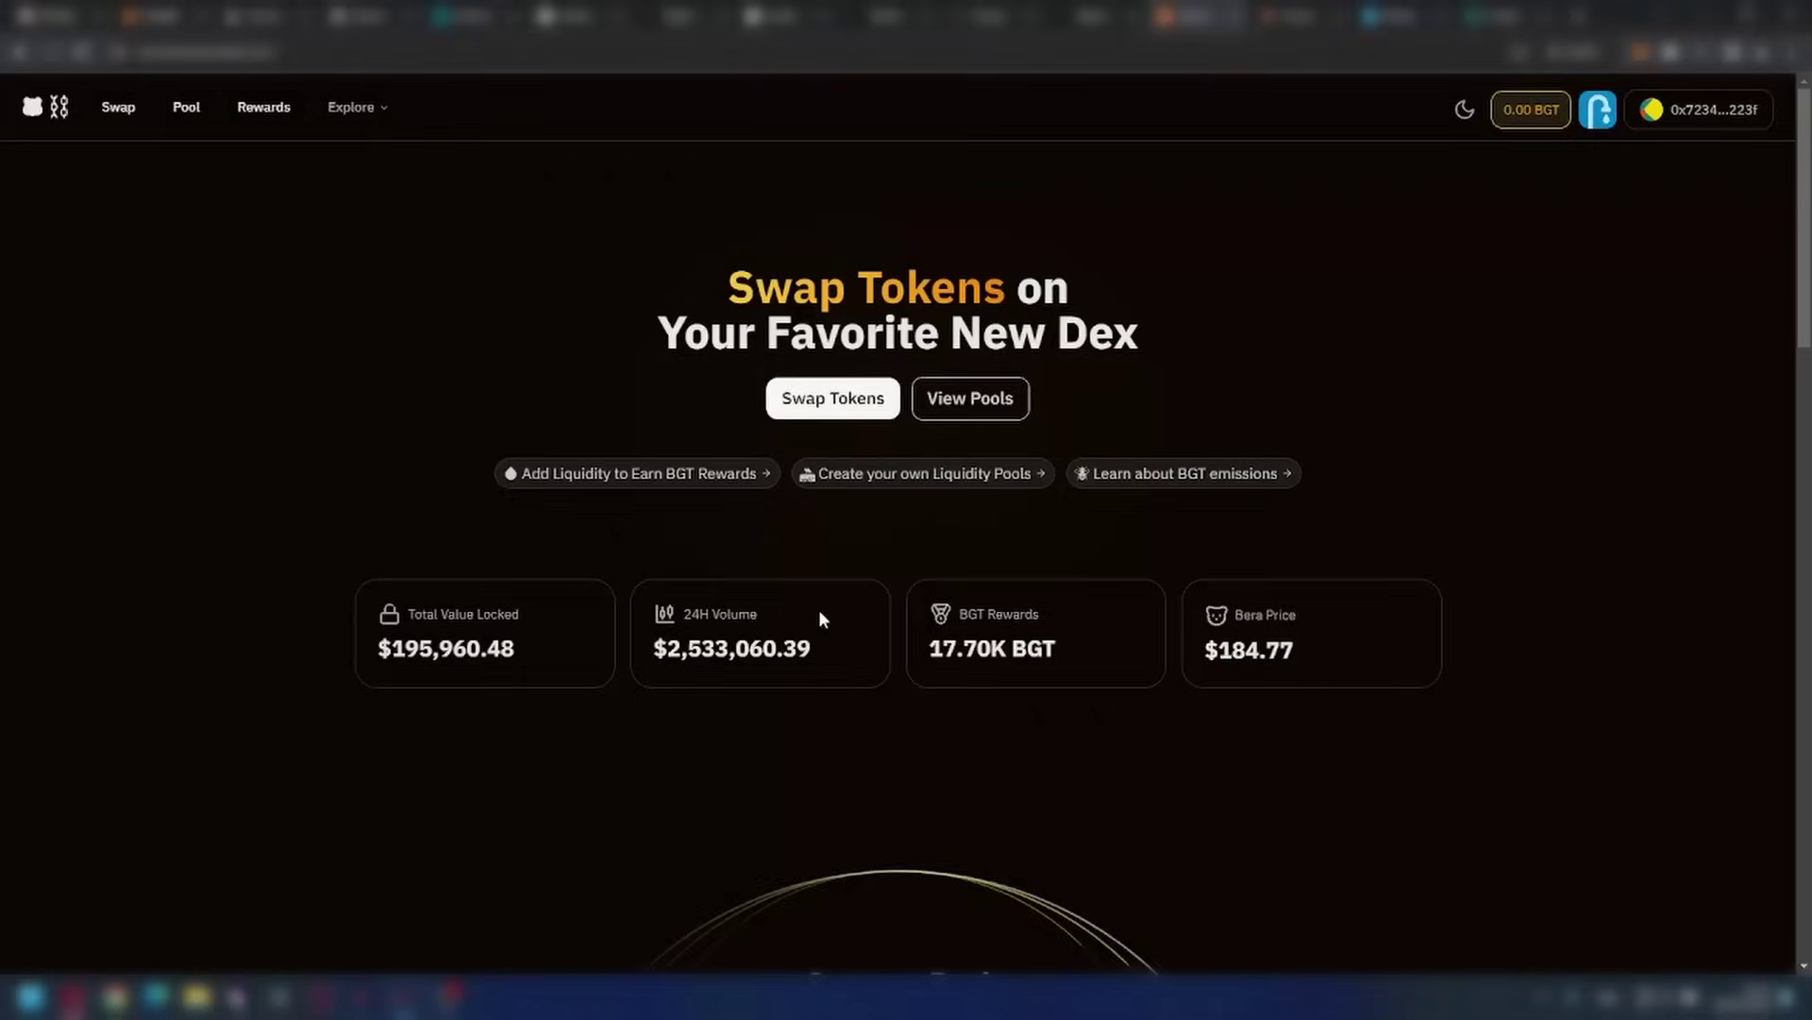
- Swap 0.01 BERA for STGUSDC on the Berachain DEX
{"action": "left_click", "coordinate": [855, 408]}
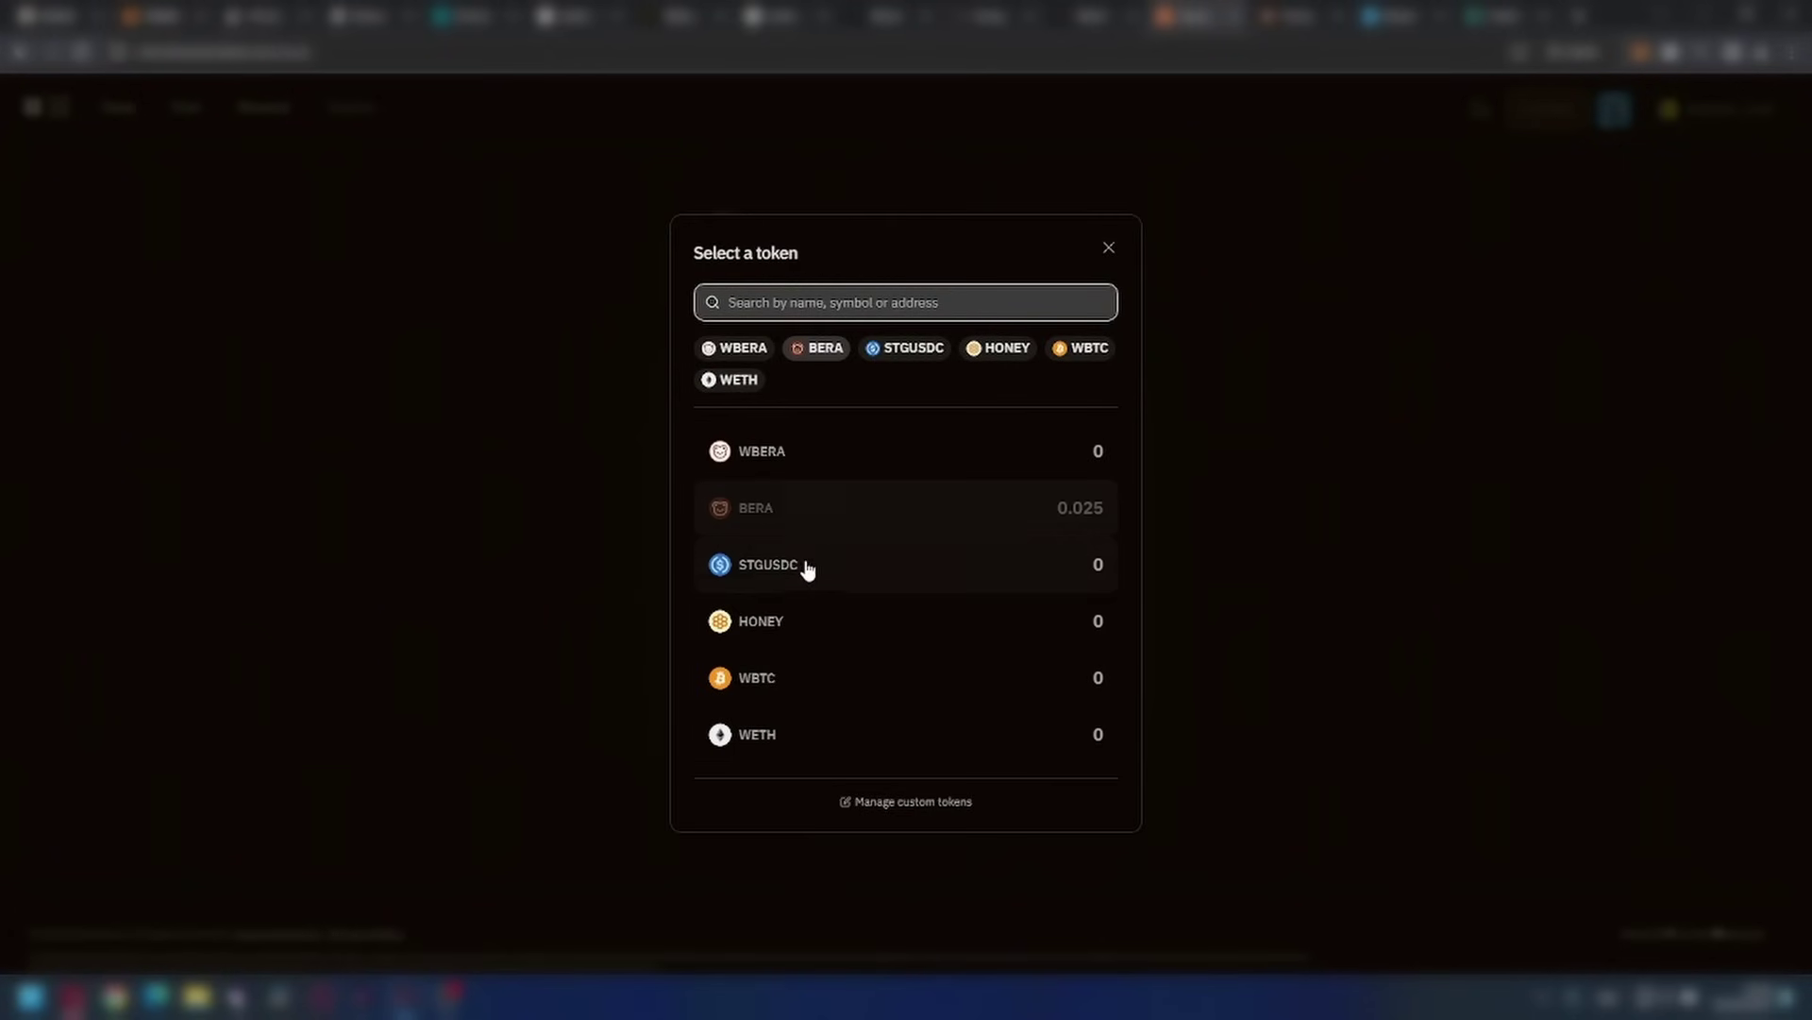
{"action": "left_click", "coordinate": [807, 567]}
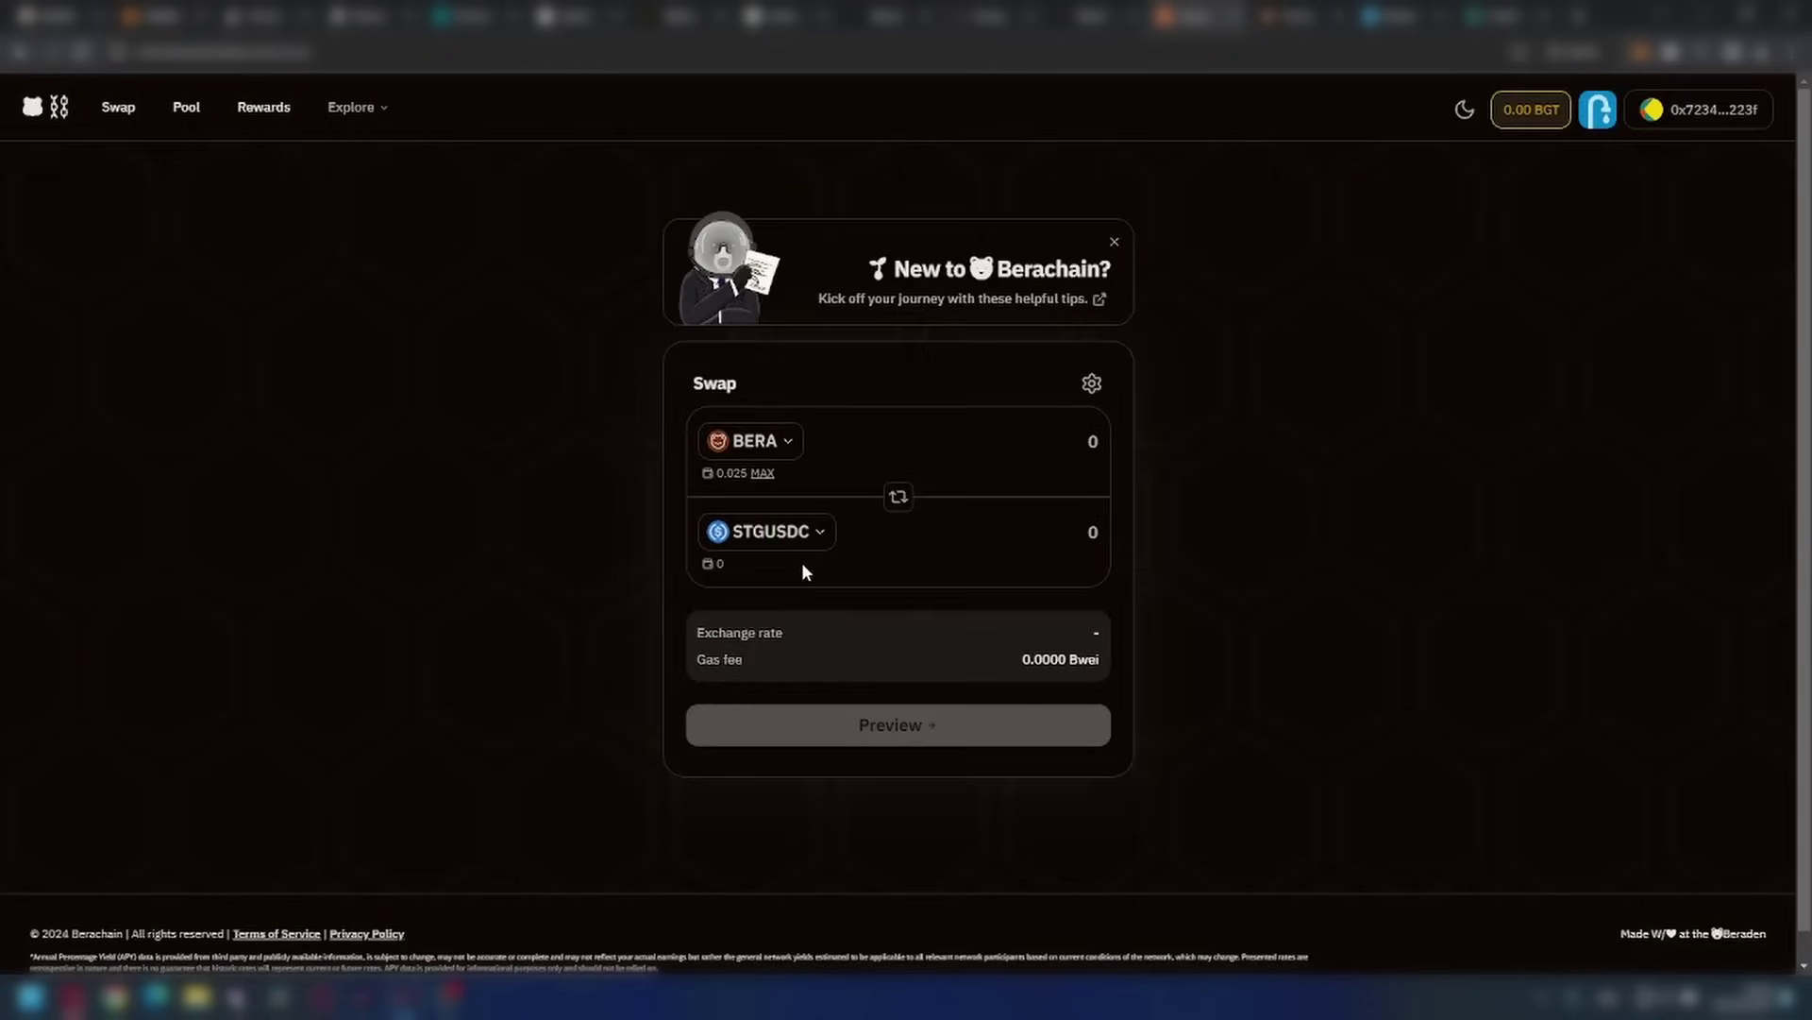
{"action": "left_click", "coordinate": [1073, 430]}
{"action": "type", "text": "0.001"}
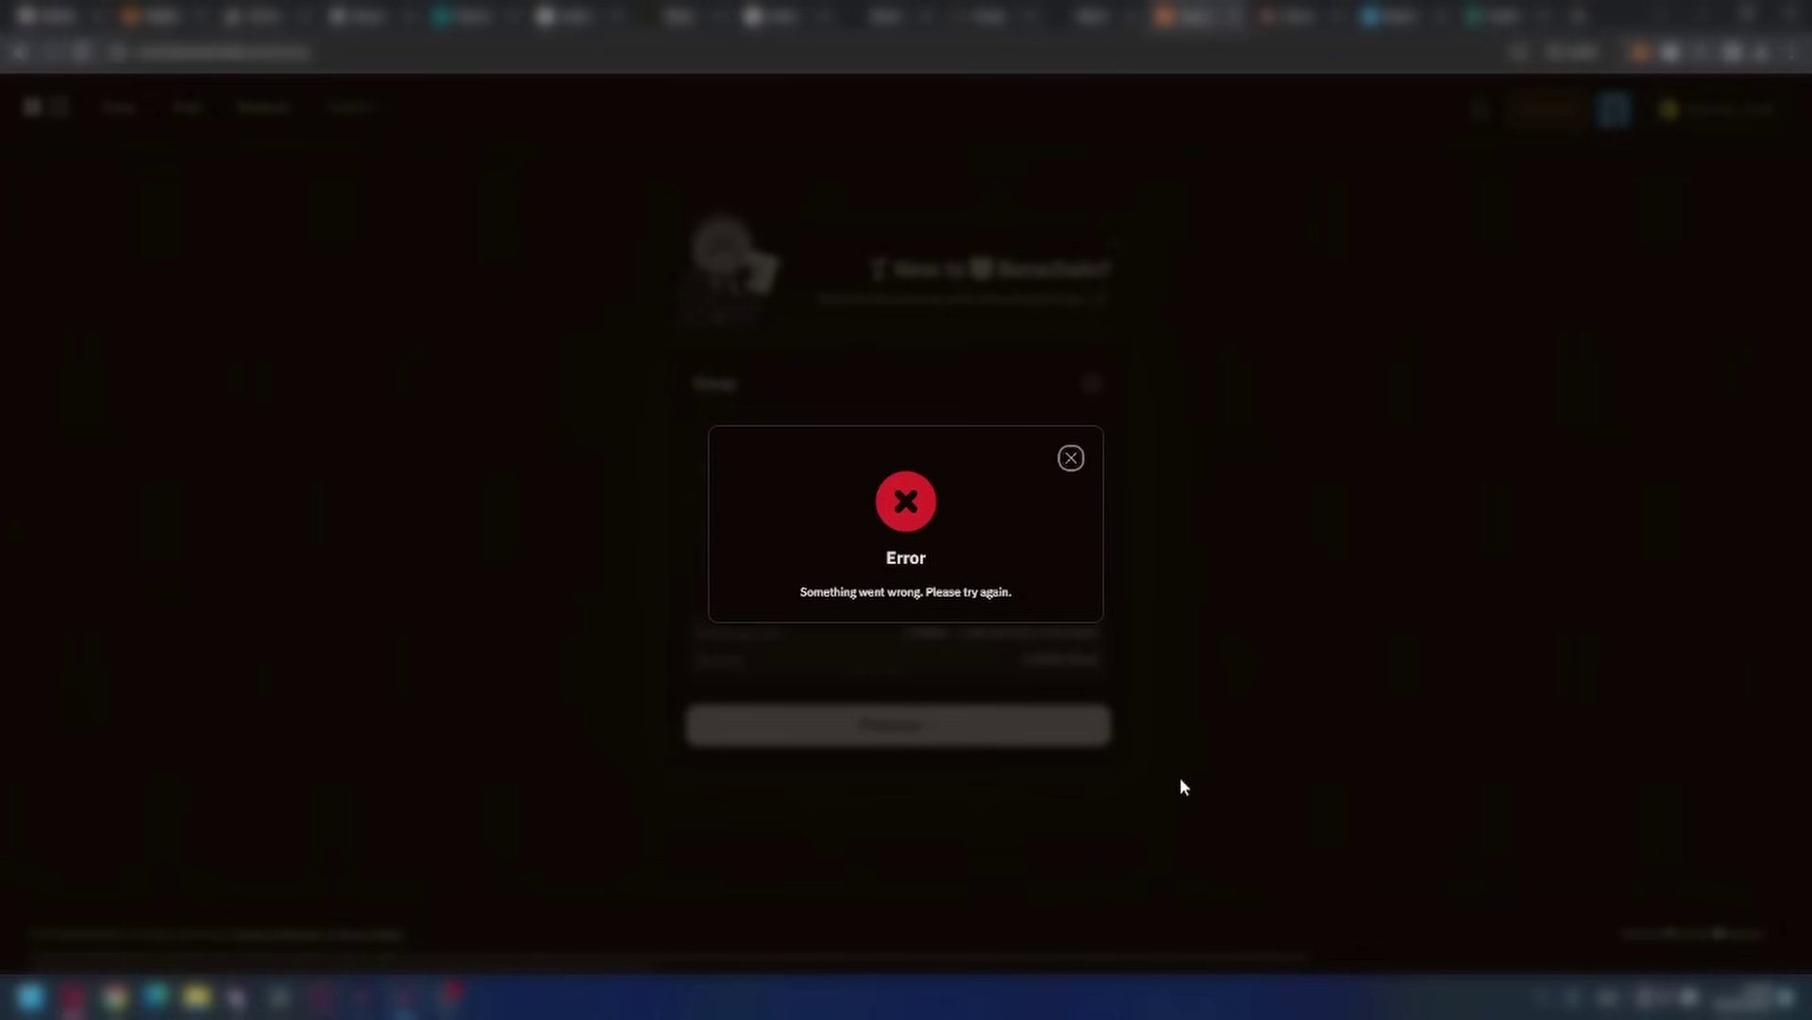
{"action": "left_click", "coordinate": [1072, 458]}
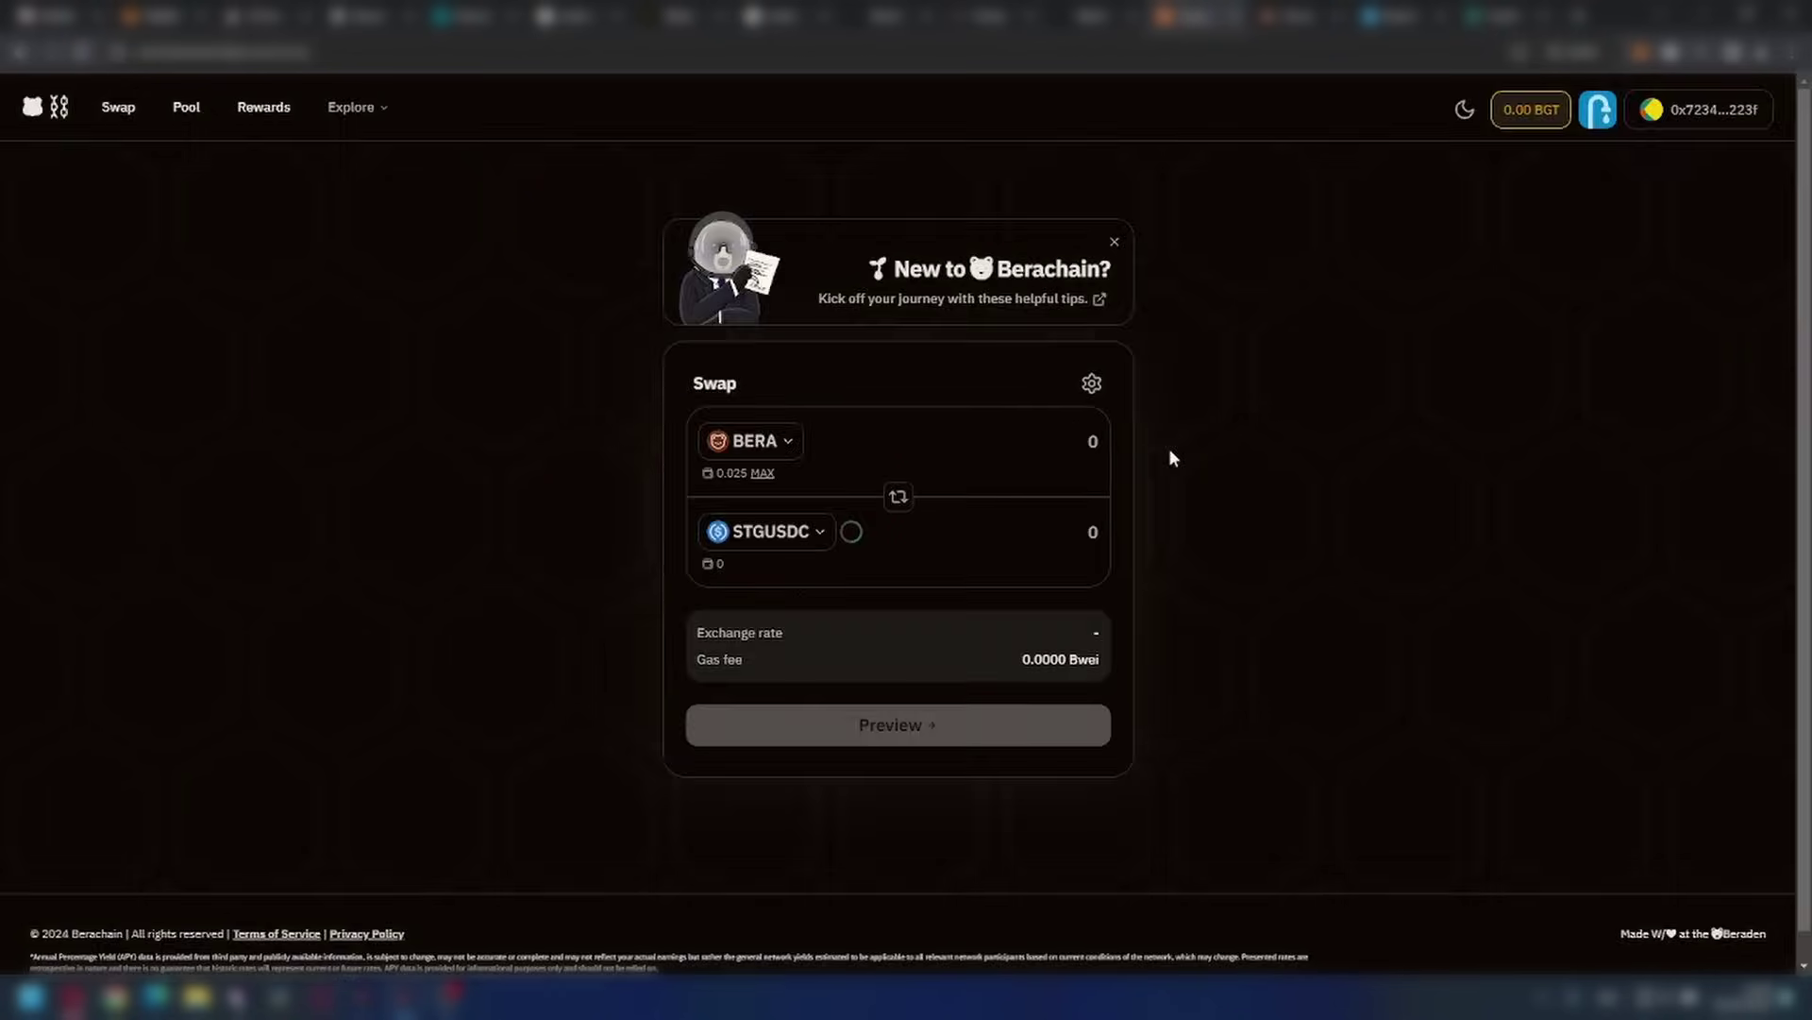
{"action": "type", "text": "0.01"}
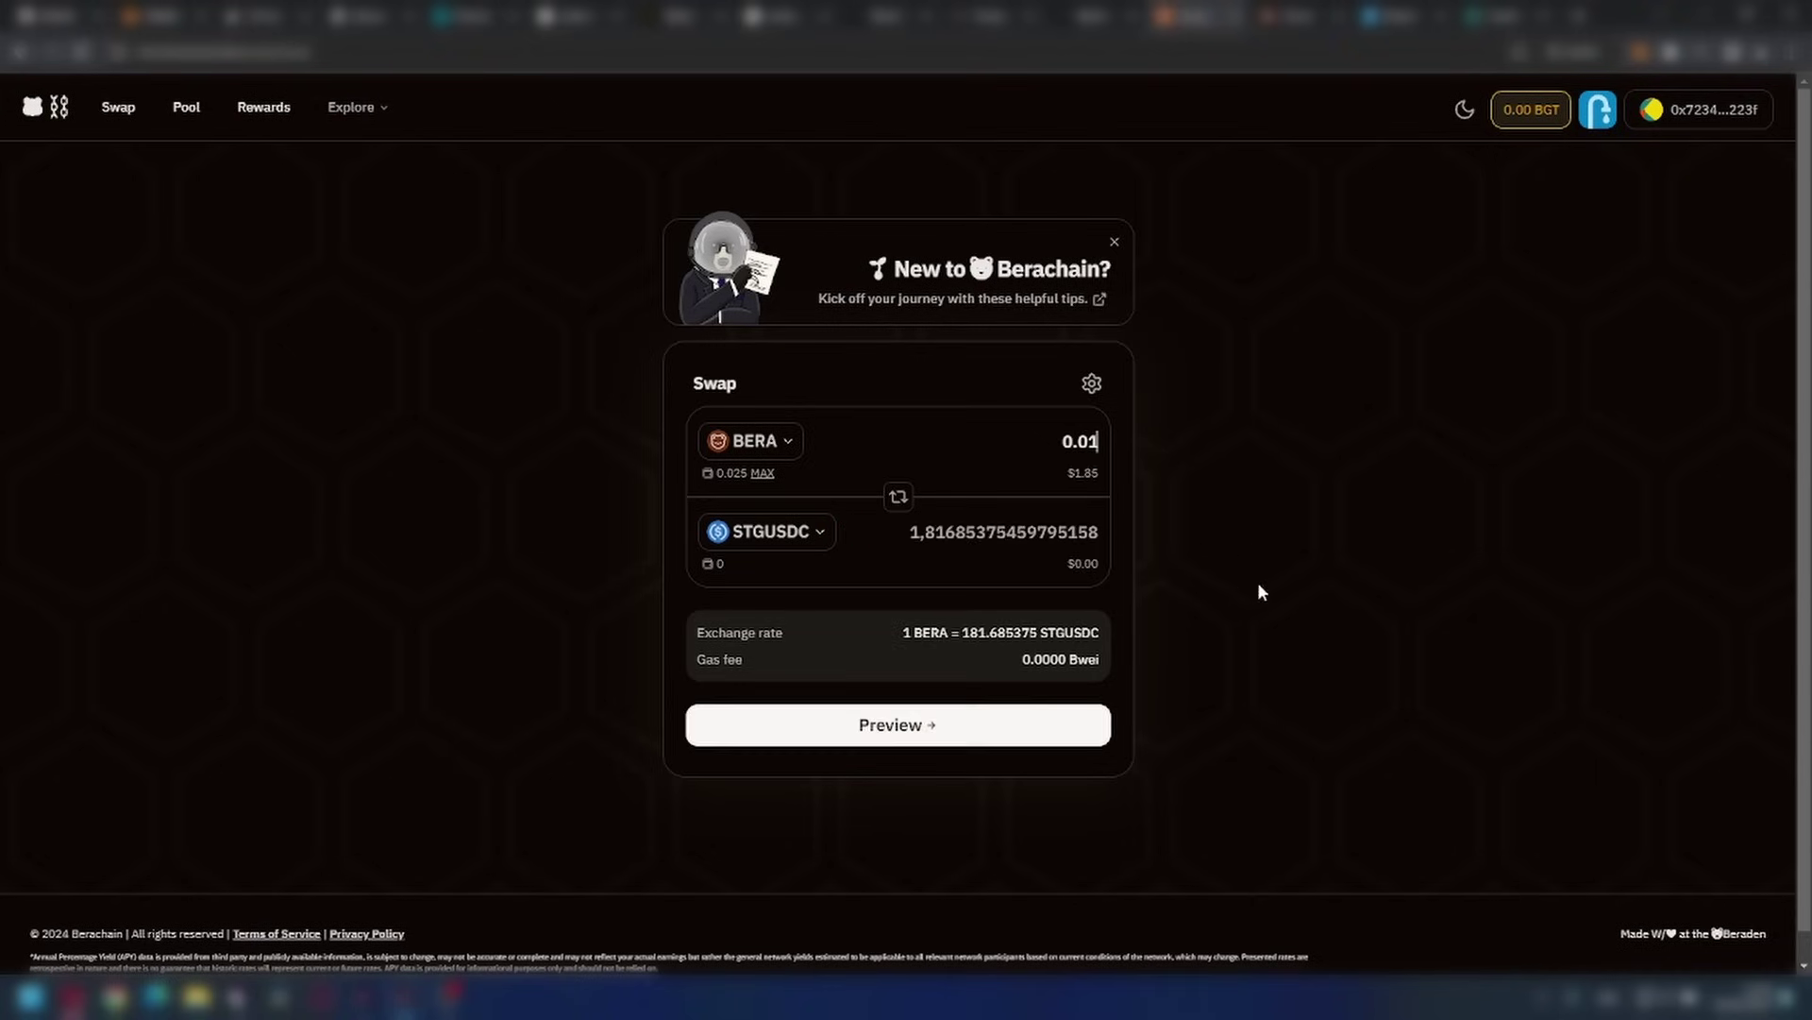
{"action": "key", "text": "ctrl+a"}
{"action": "left_click", "coordinate": [927, 730]}
{"action": "left_click", "coordinate": [906, 783]}
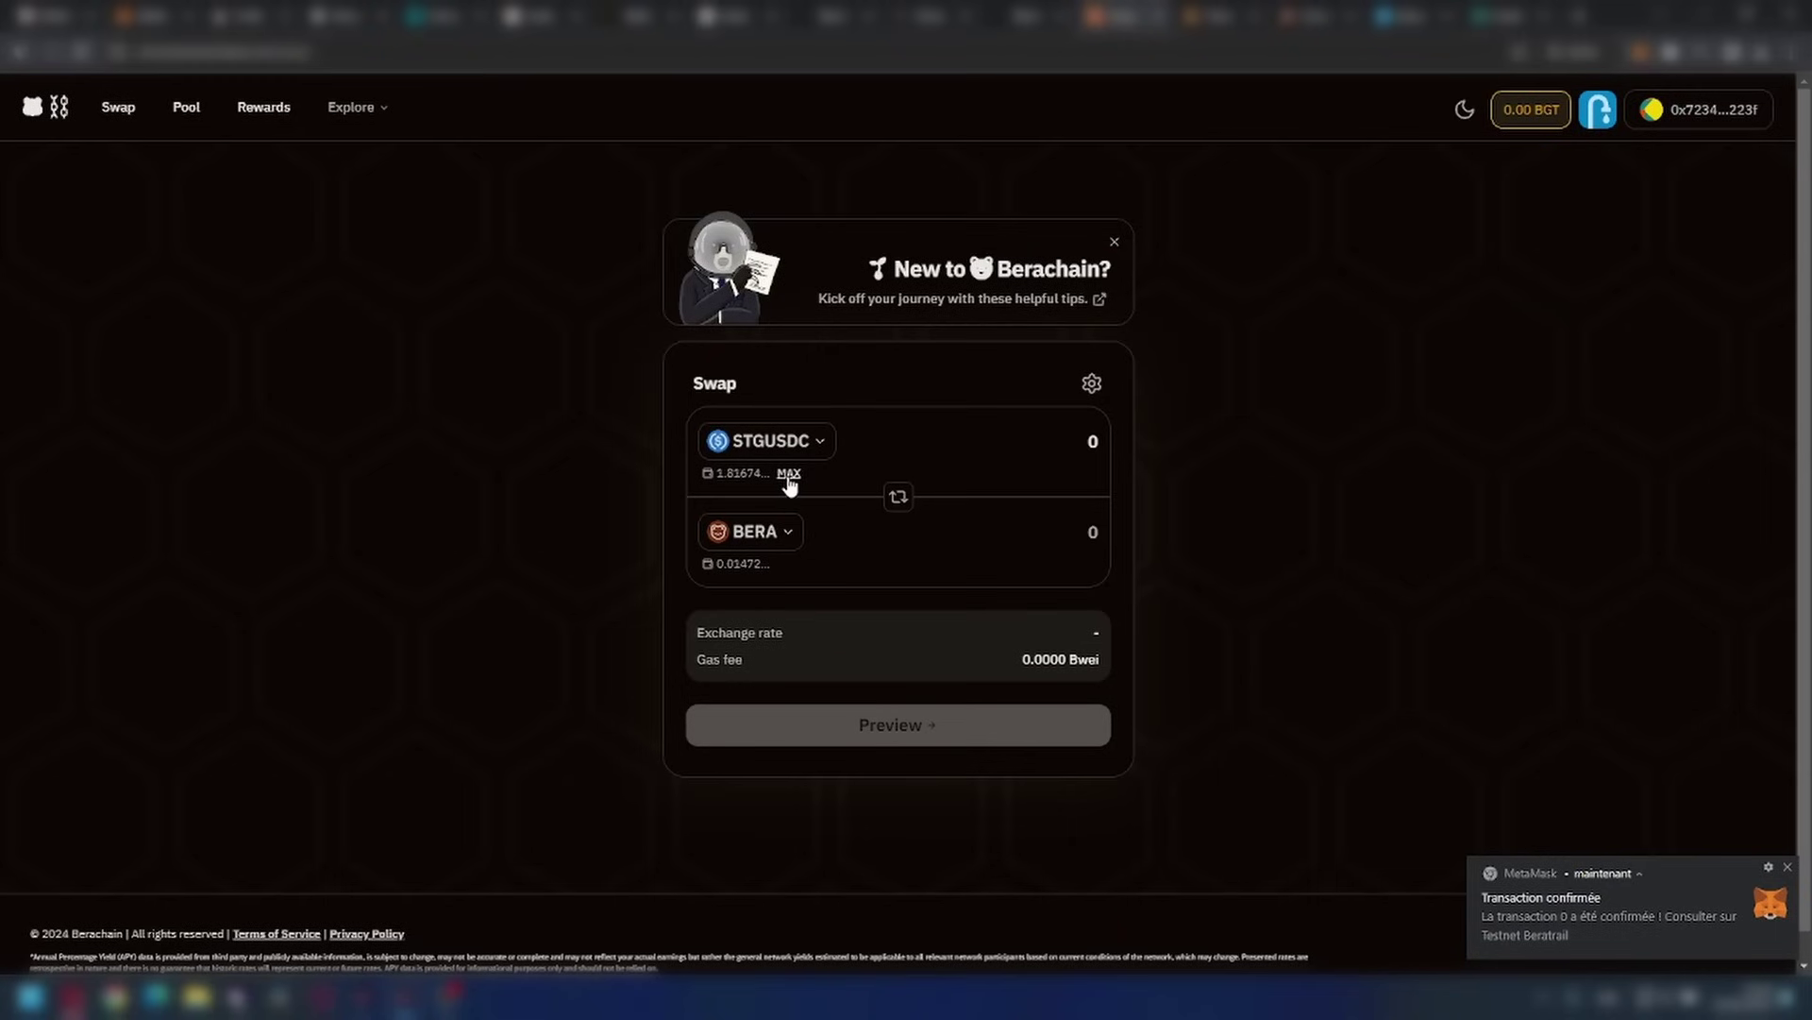
- Approve the maximum STGUSDC amount for a swap back to BERA on the Berachain DEX and preview the swap
{"action": "left_click", "coordinate": [789, 475]}
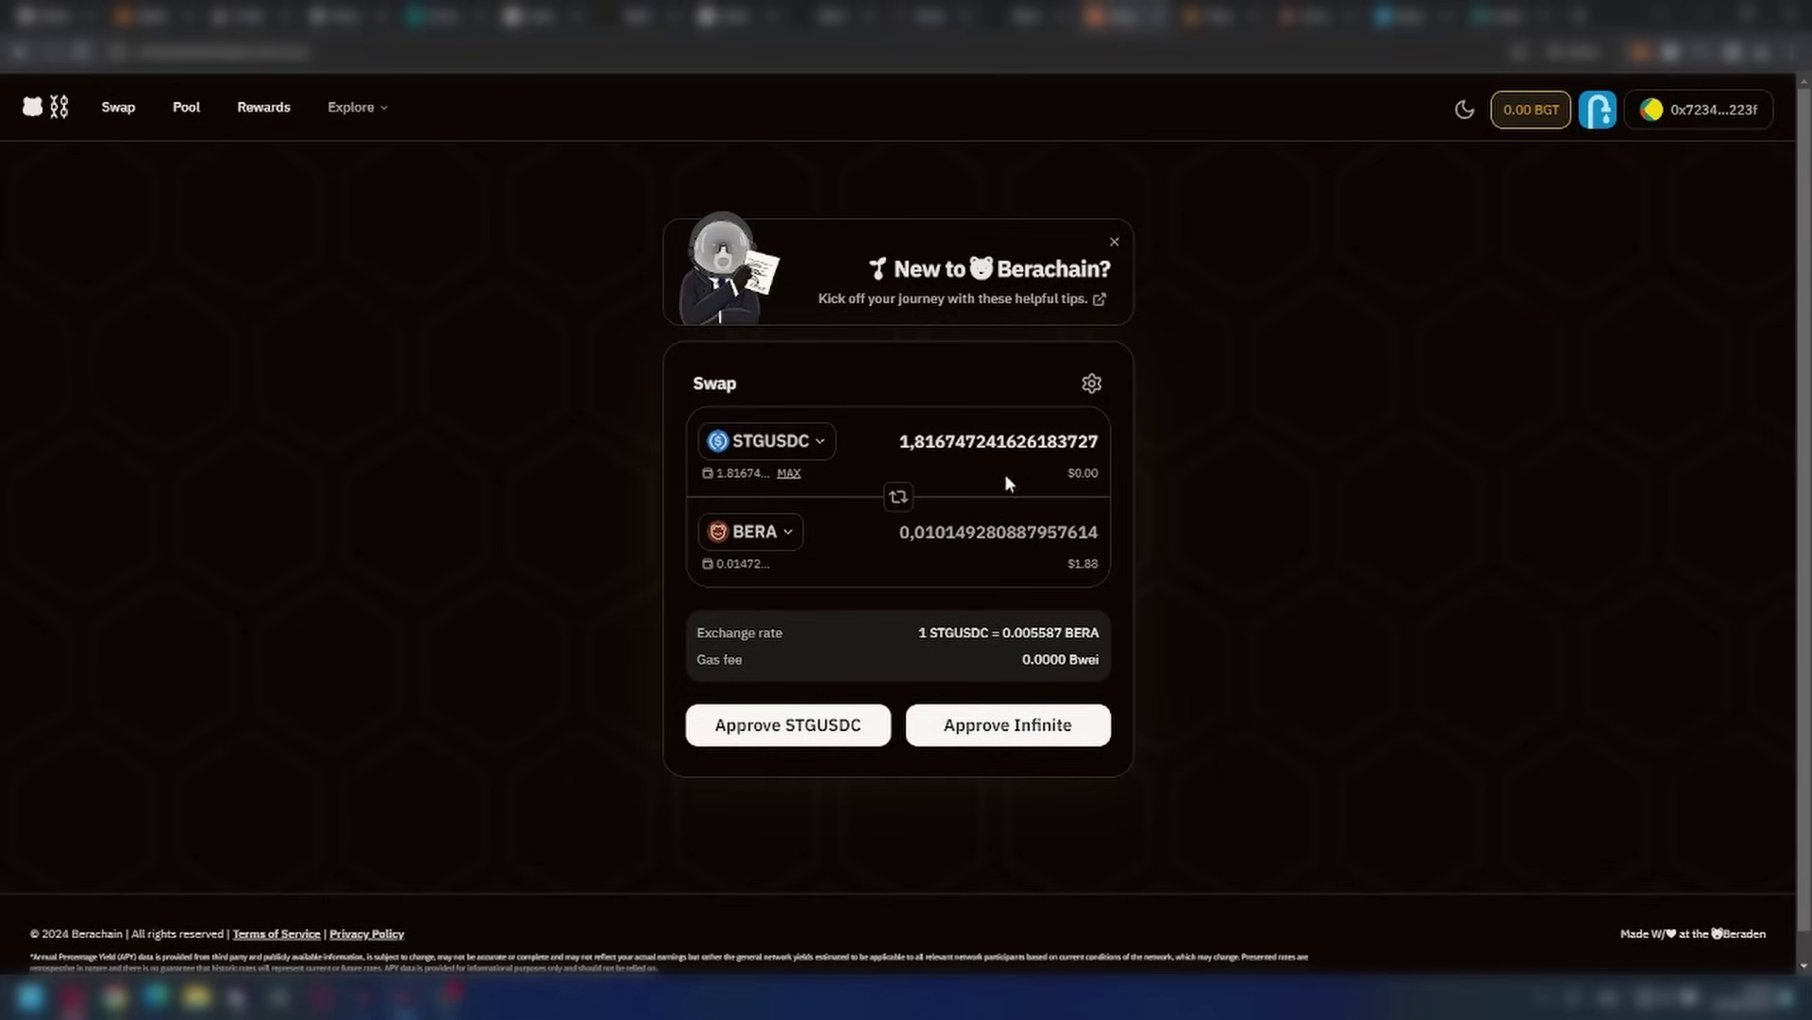
{"action": "left_click", "coordinate": [846, 735]}
{"action": "left_click", "coordinate": [1492, 659]}
{"action": "left_click", "coordinate": [1487, 665]}
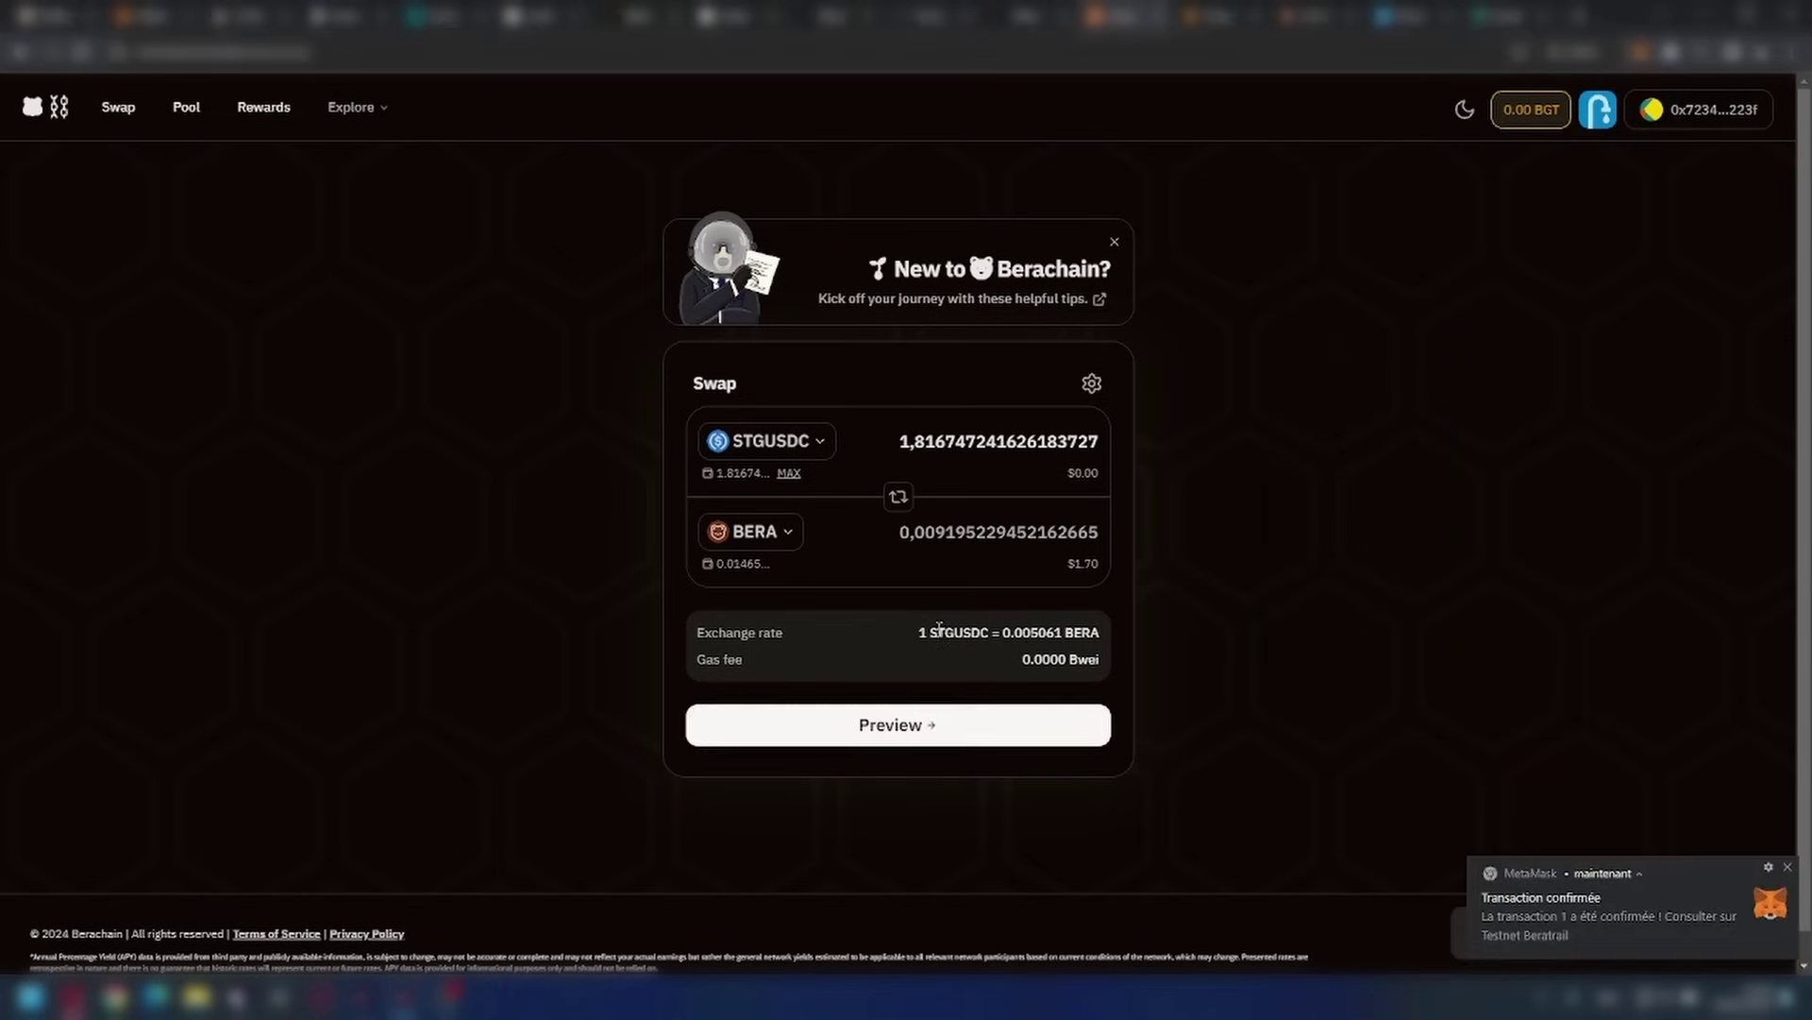
{"action": "left_click", "coordinate": [927, 734]}
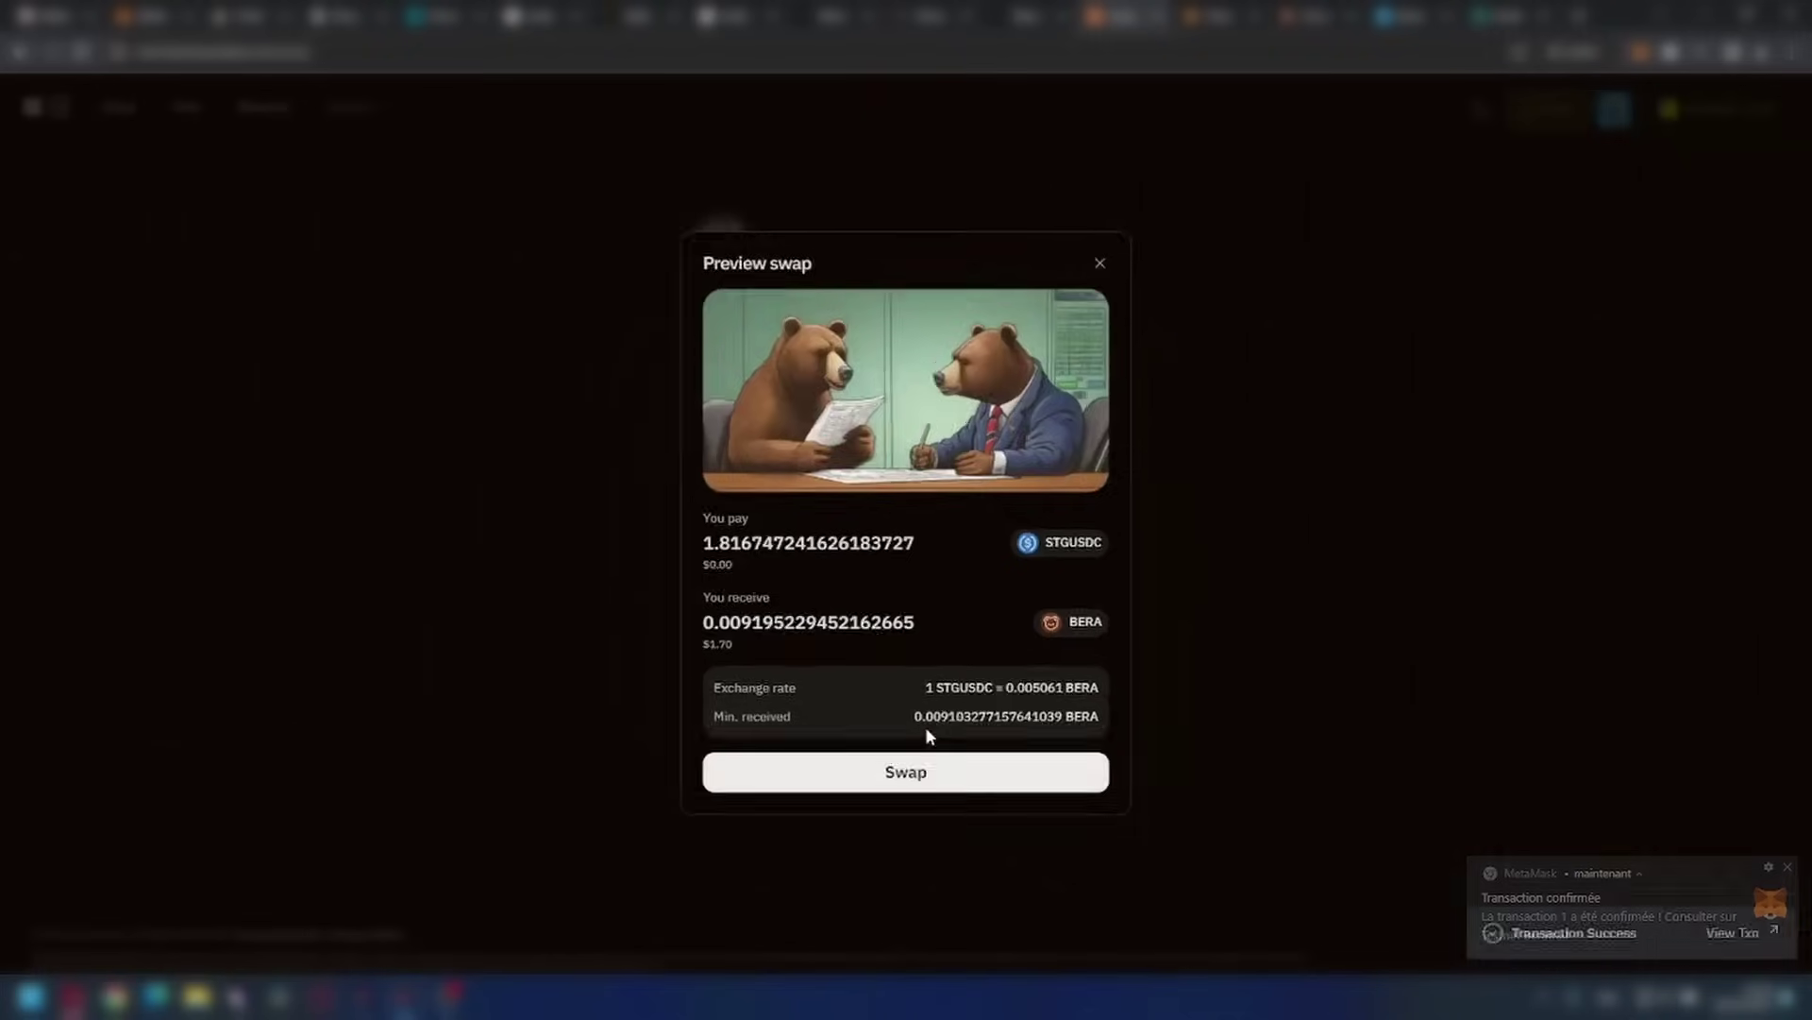
{"action": "left_click", "coordinate": [1289, 625]}
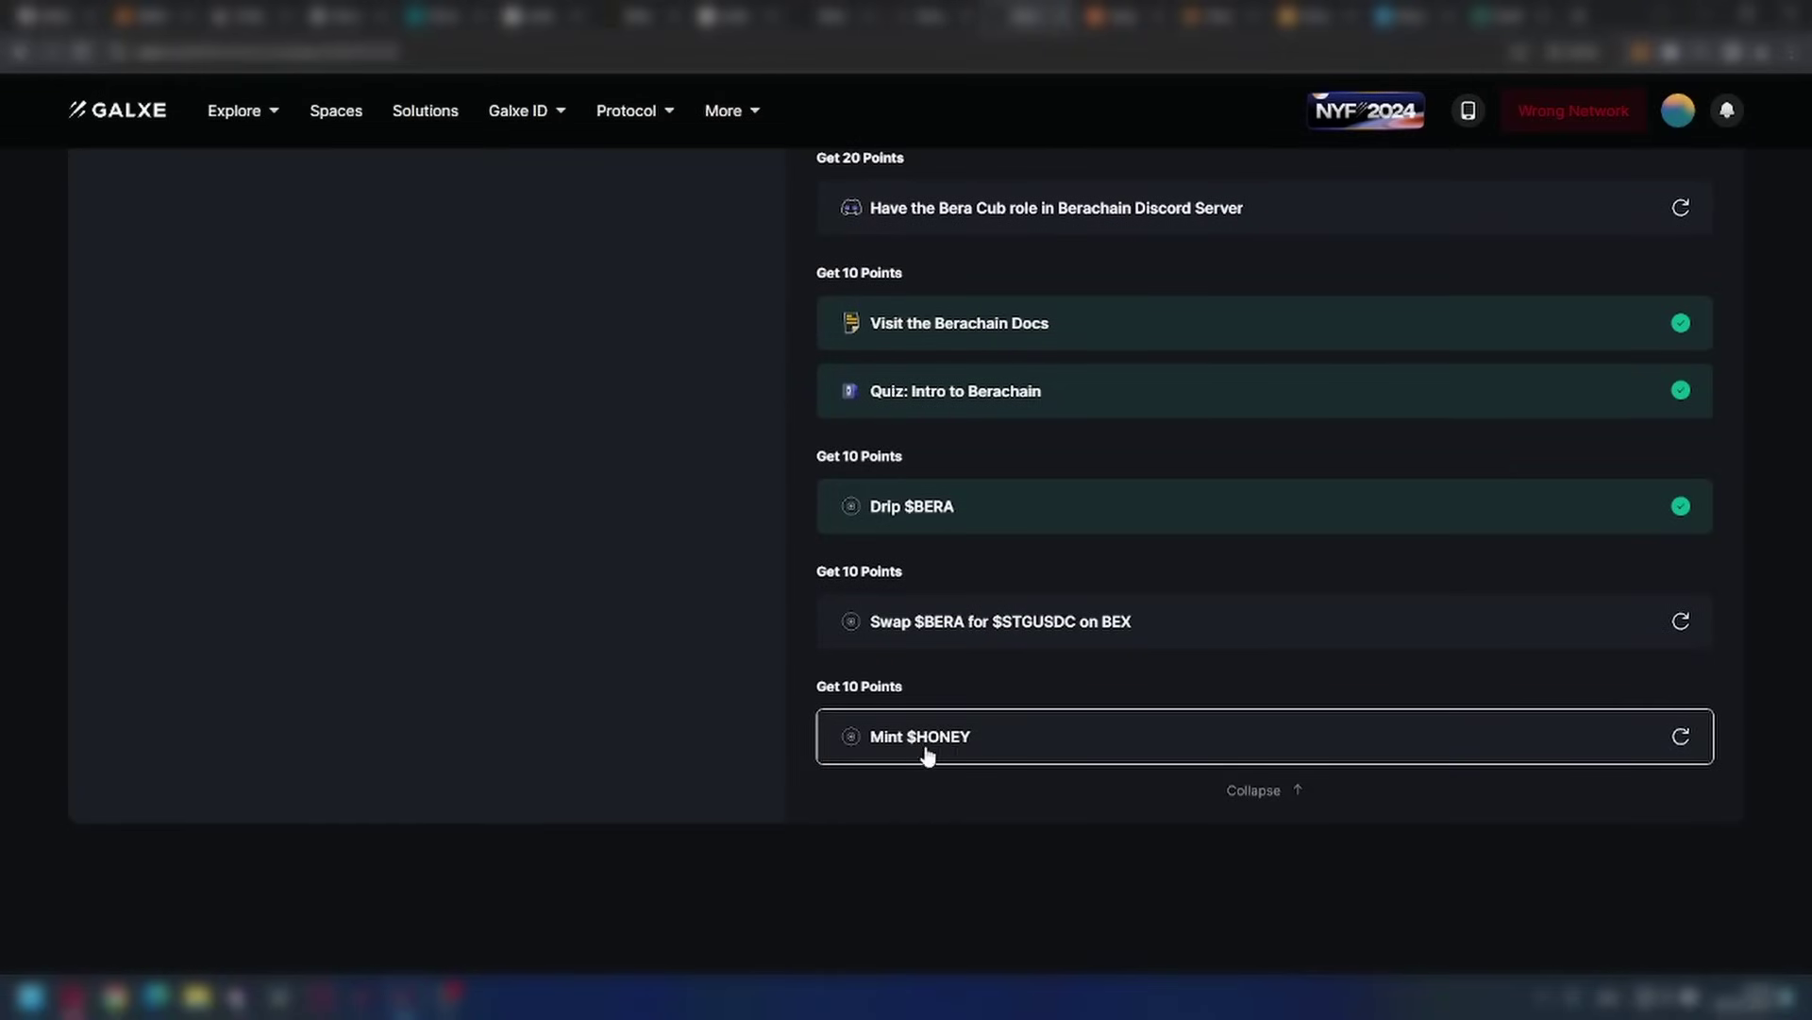
- Connect the wallet to the Honey app, mint HONEY with the maximum STGUSDC balance, and verify the Mint $HONEY task on Galxe
{"action": "left_click", "coordinate": [928, 746]}
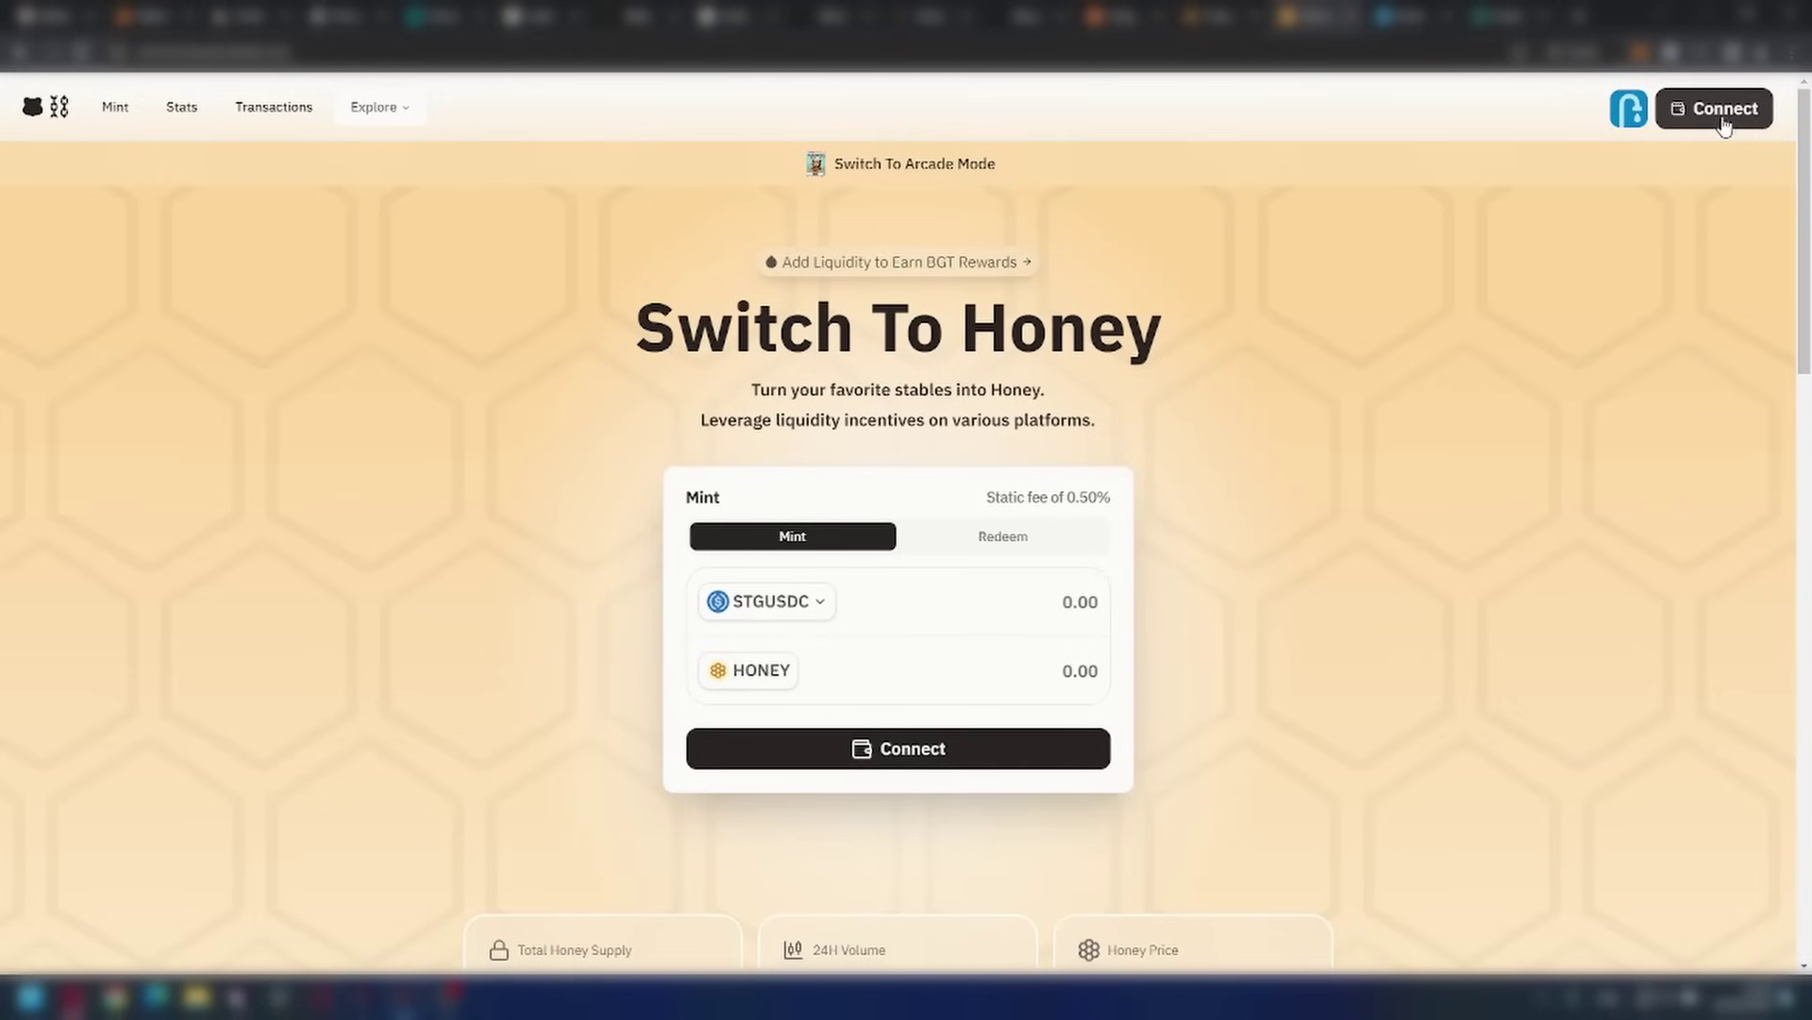
{"action": "left_click", "coordinate": [1718, 130]}
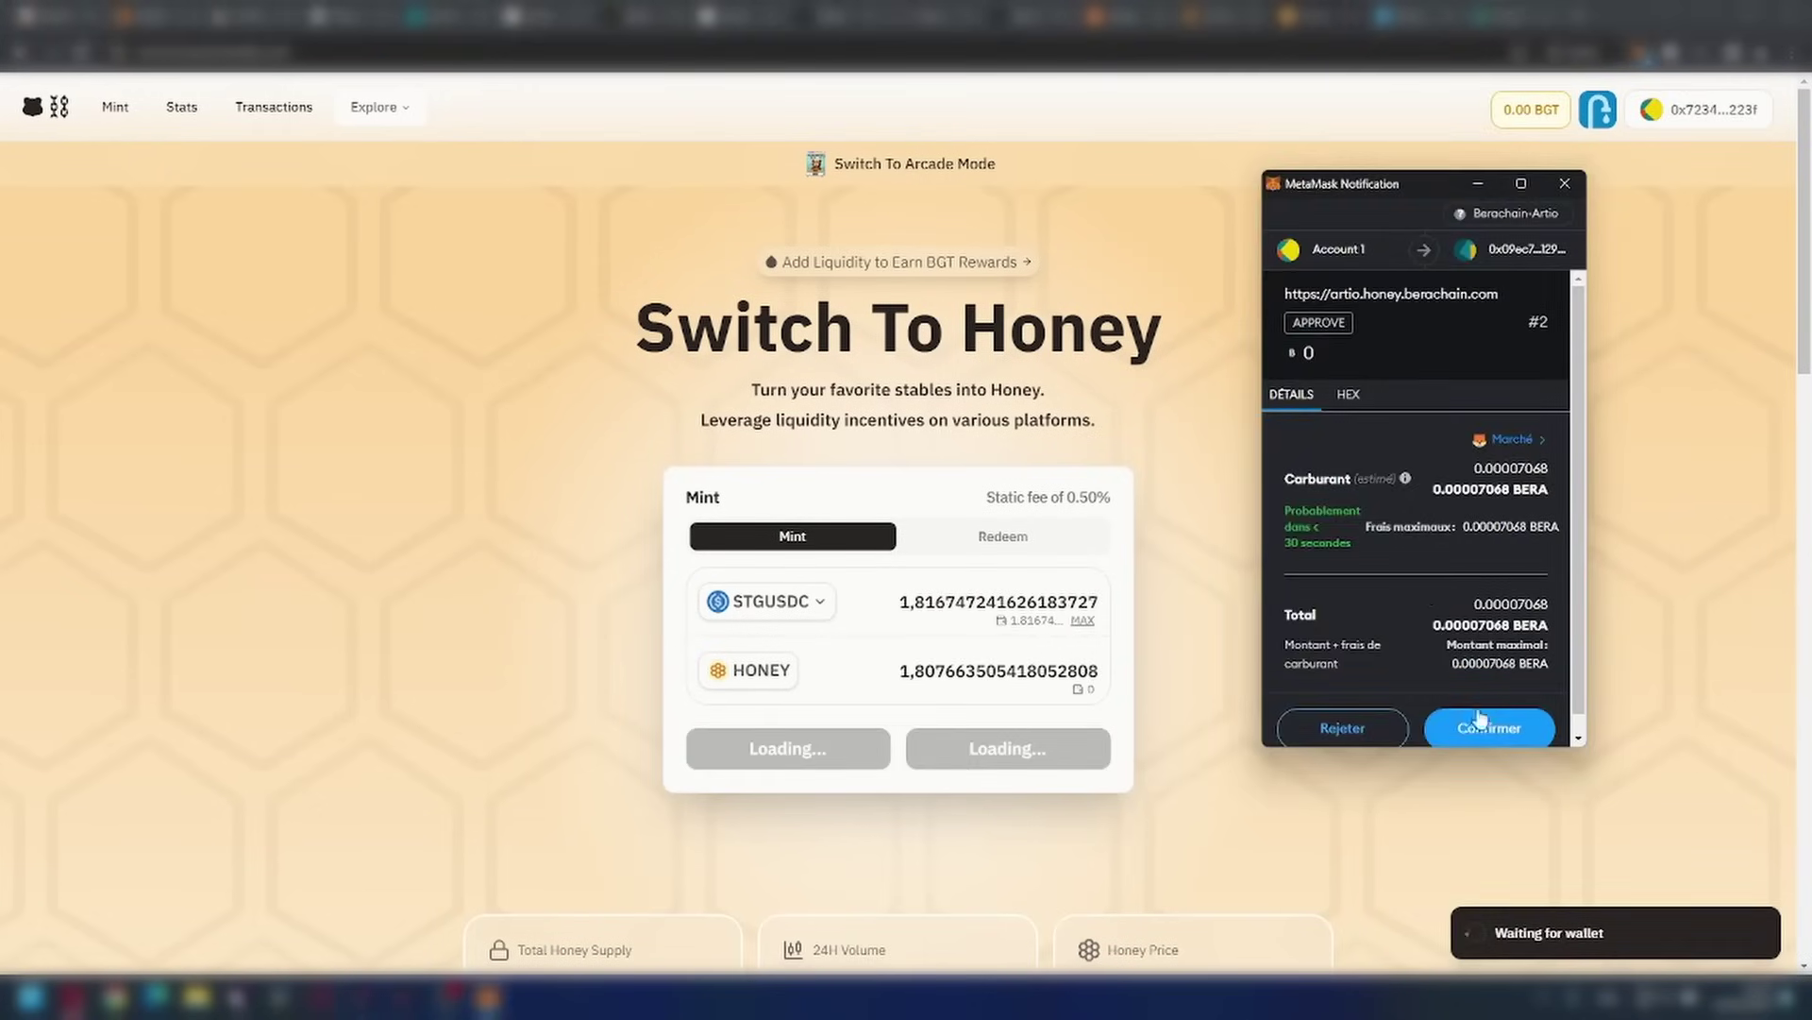
{"action": "left_click", "coordinate": [1484, 727]}
{"action": "left_click", "coordinate": [898, 755]}
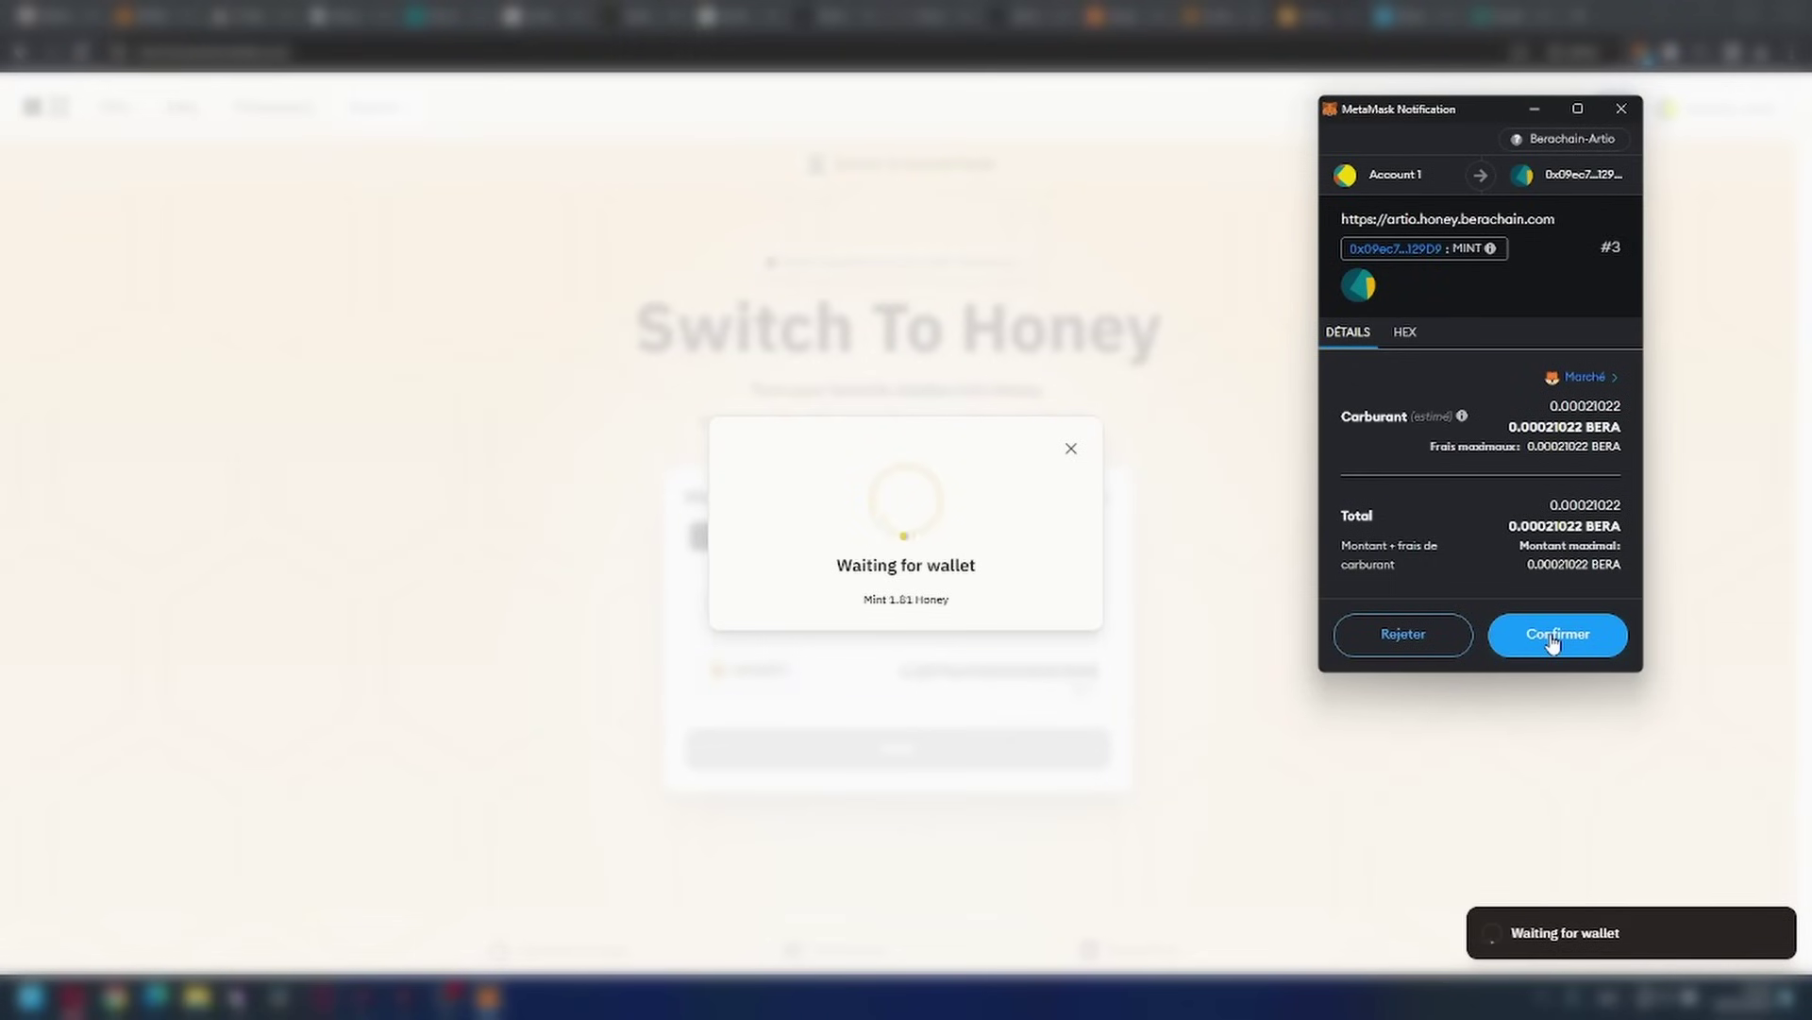
{"action": "left_click", "coordinate": [1553, 639]}
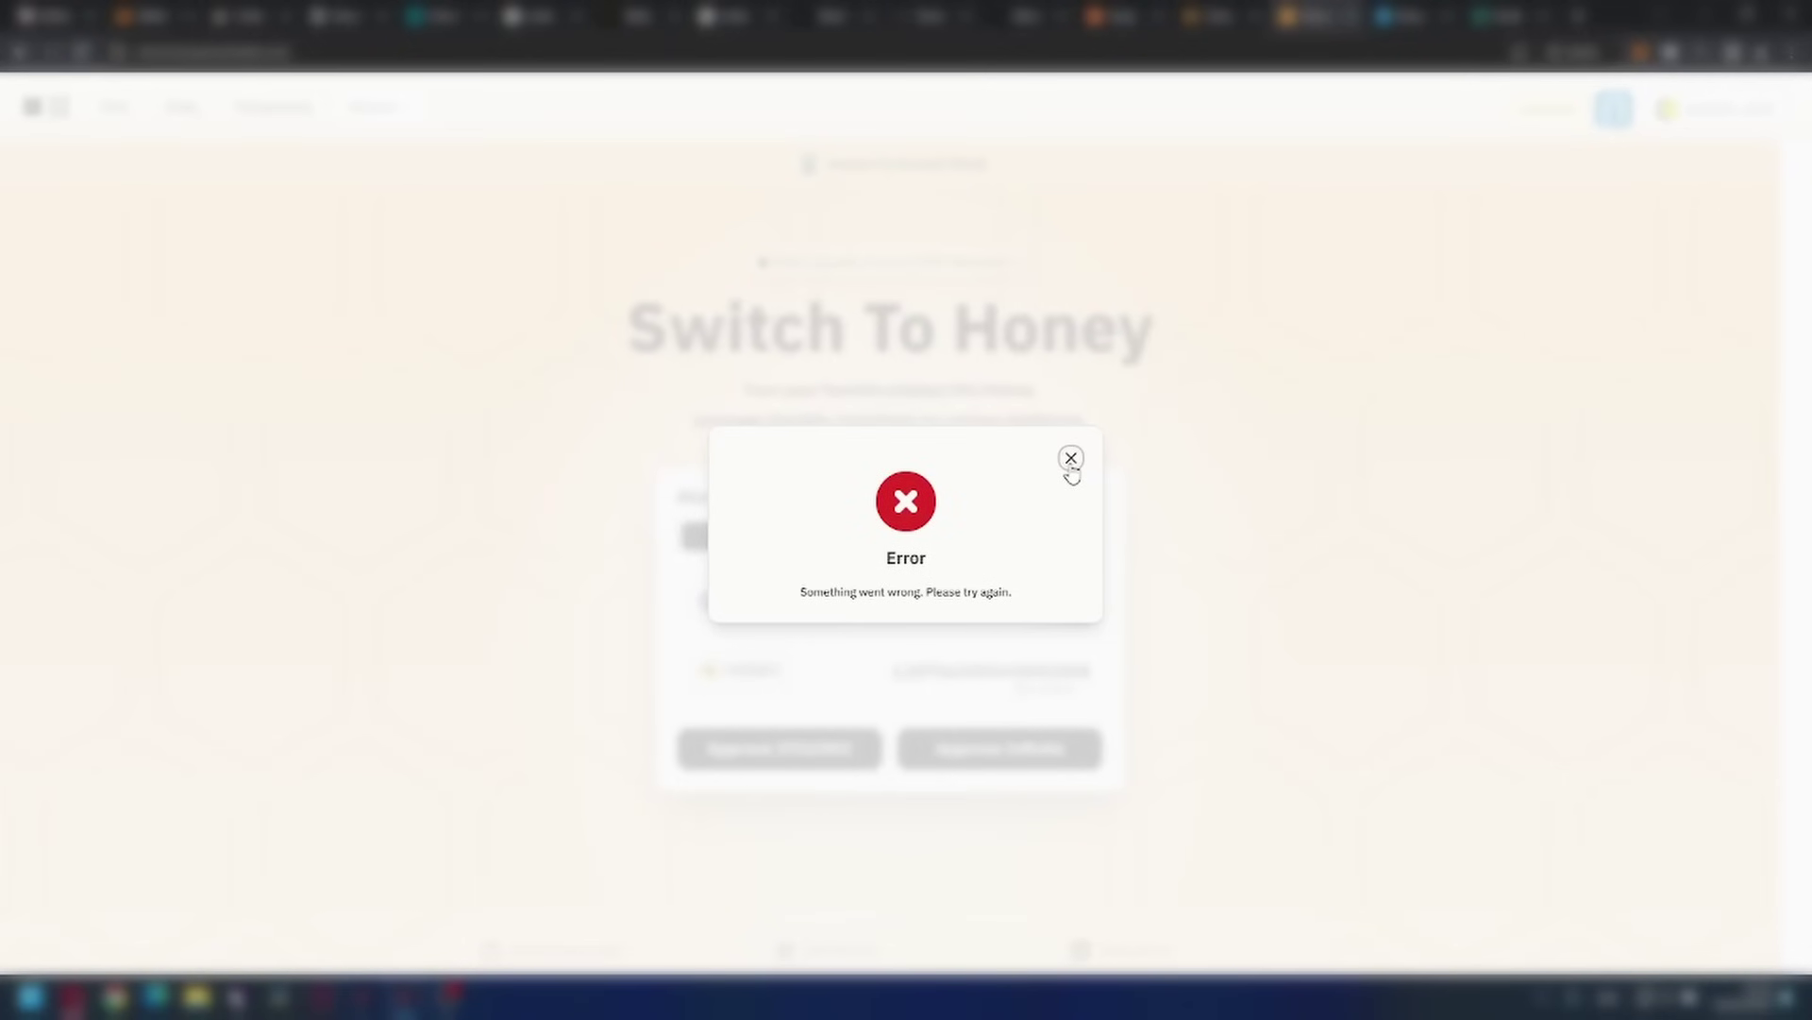
{"action": "left_click", "coordinate": [1070, 459]}
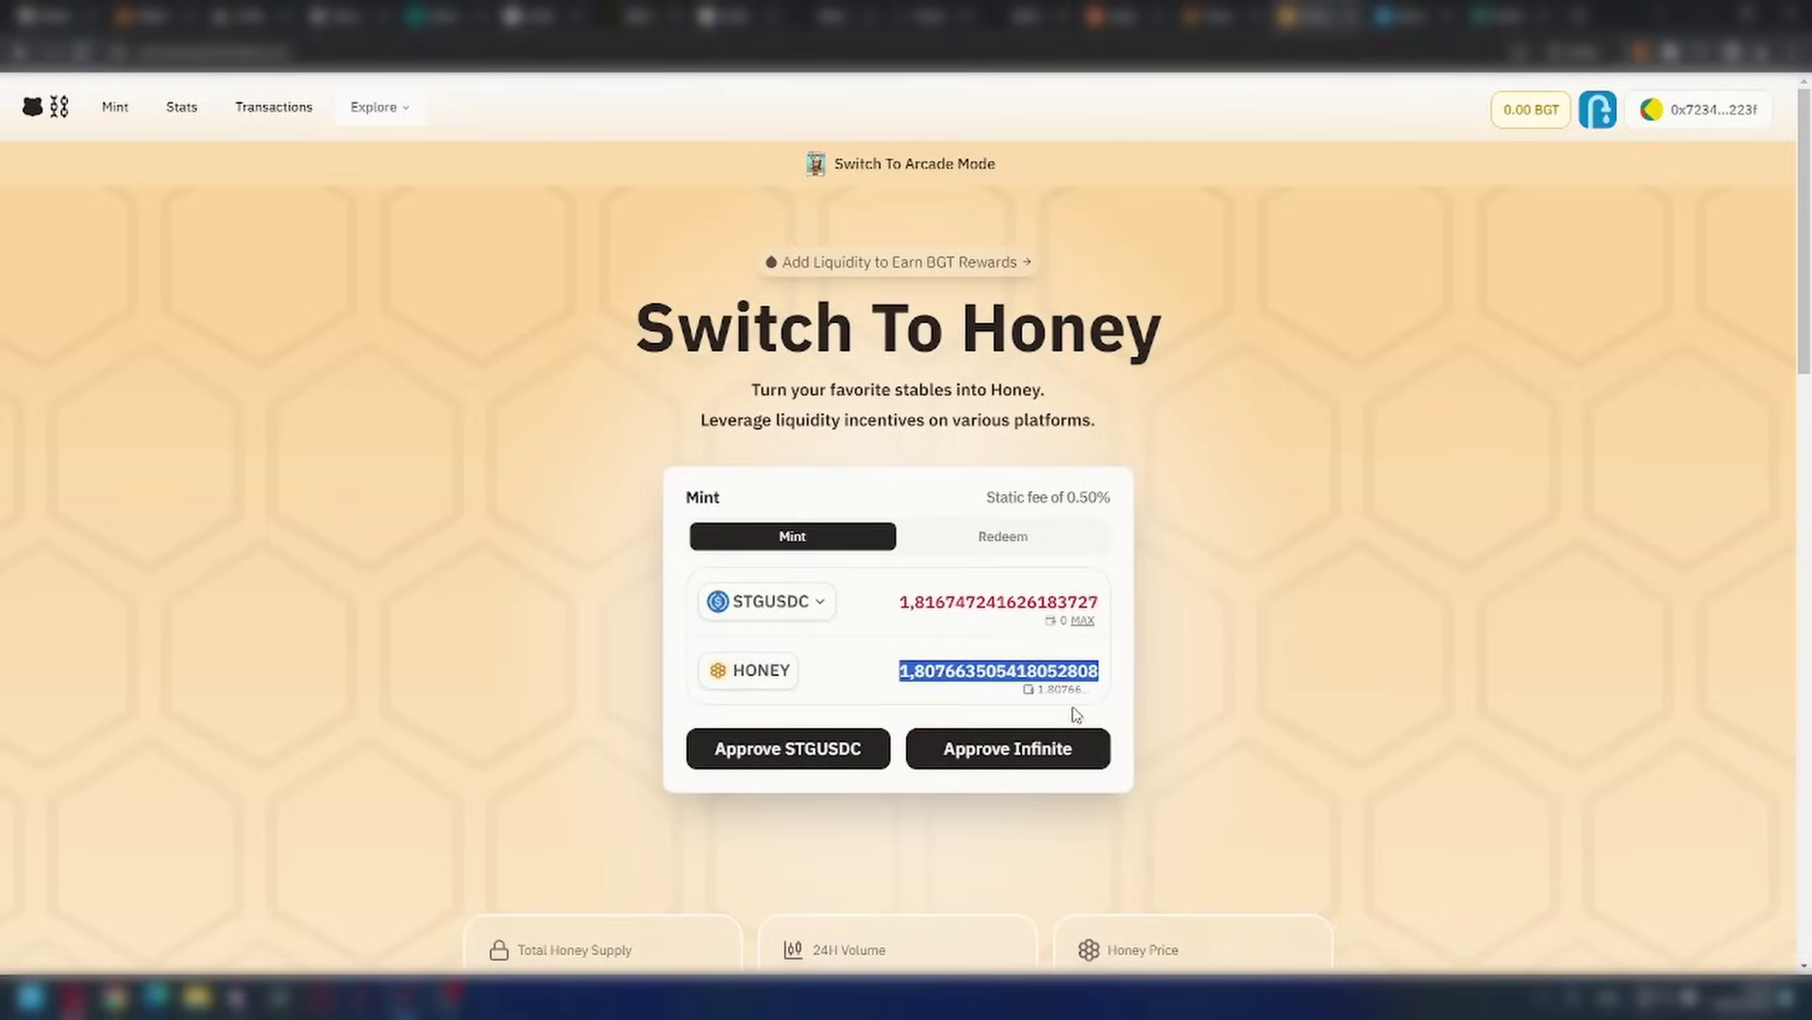
{"action": "left_click_drag", "start_coordinate": [1041, 692], "coordinate": [1102, 695]}
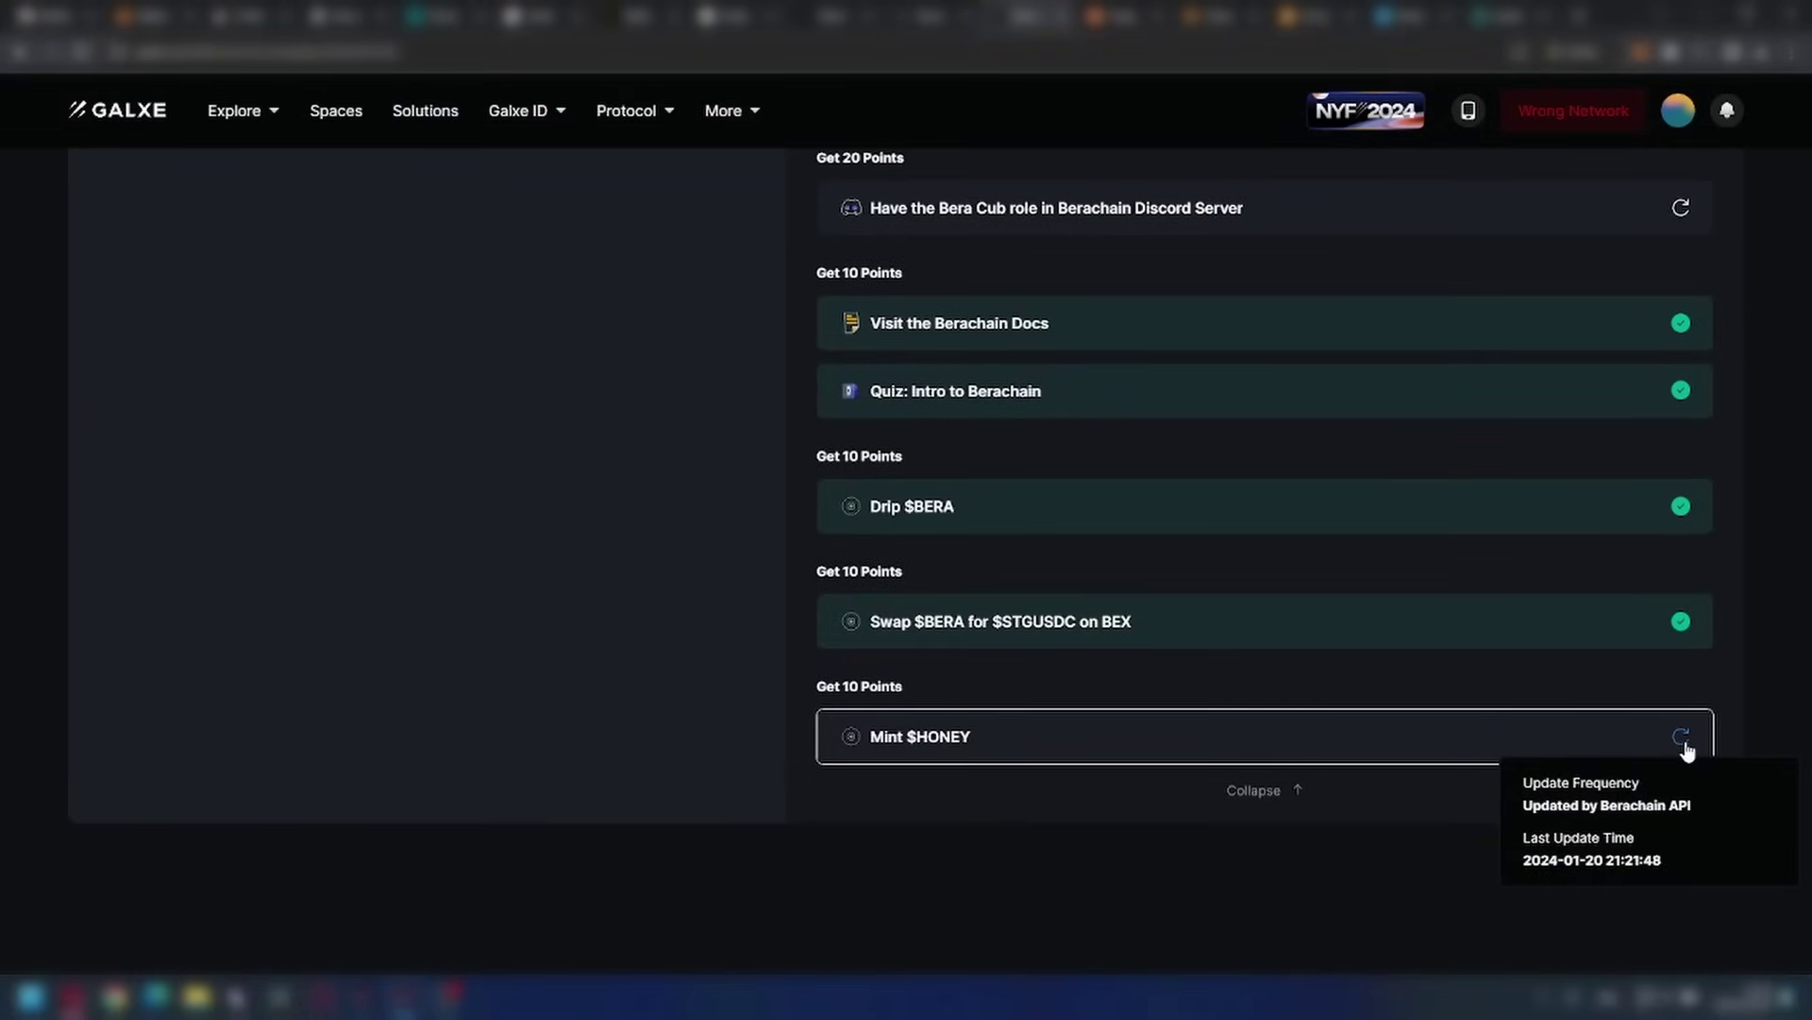
{"action": "left_click", "coordinate": [1682, 737]}
{"action": "scroll", "coordinate": [420, 533], "scroll_direction": "up", "scroll_amount": 5}
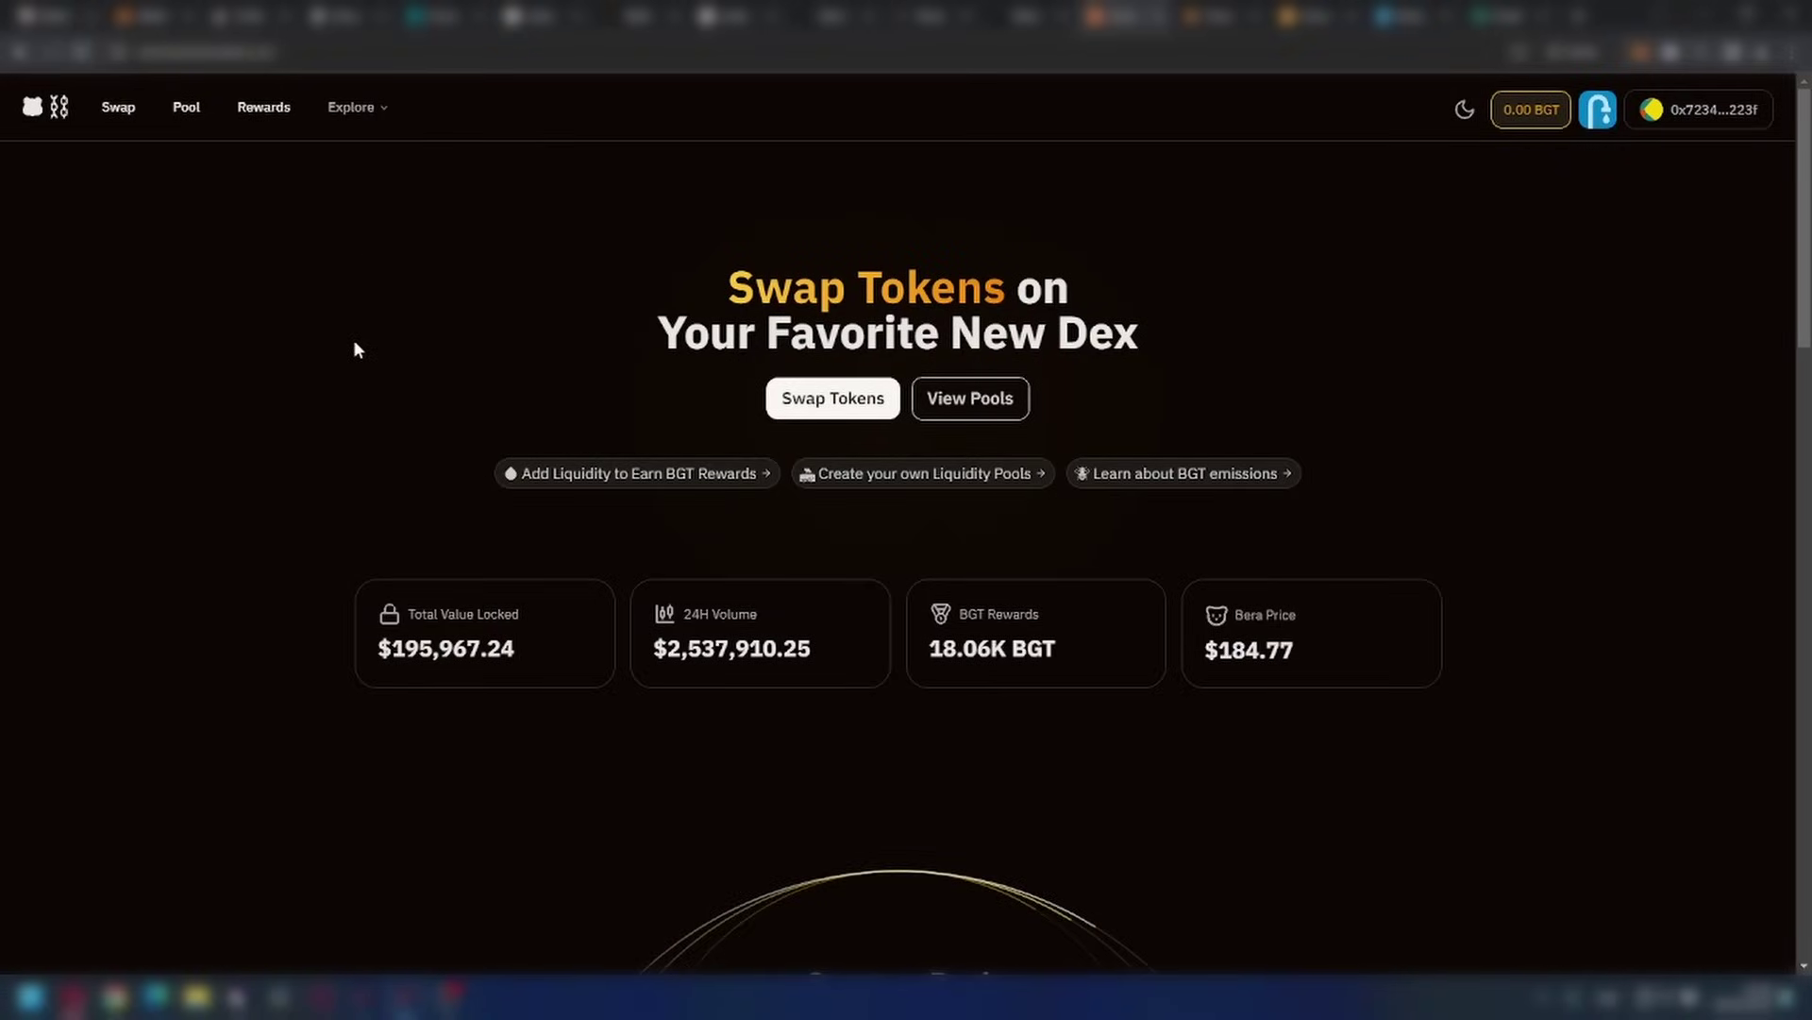
- View the rewards page of the Berachain DEX and visit the BGT Station governance hub
{"action": "left_click", "coordinate": [351, 107]}
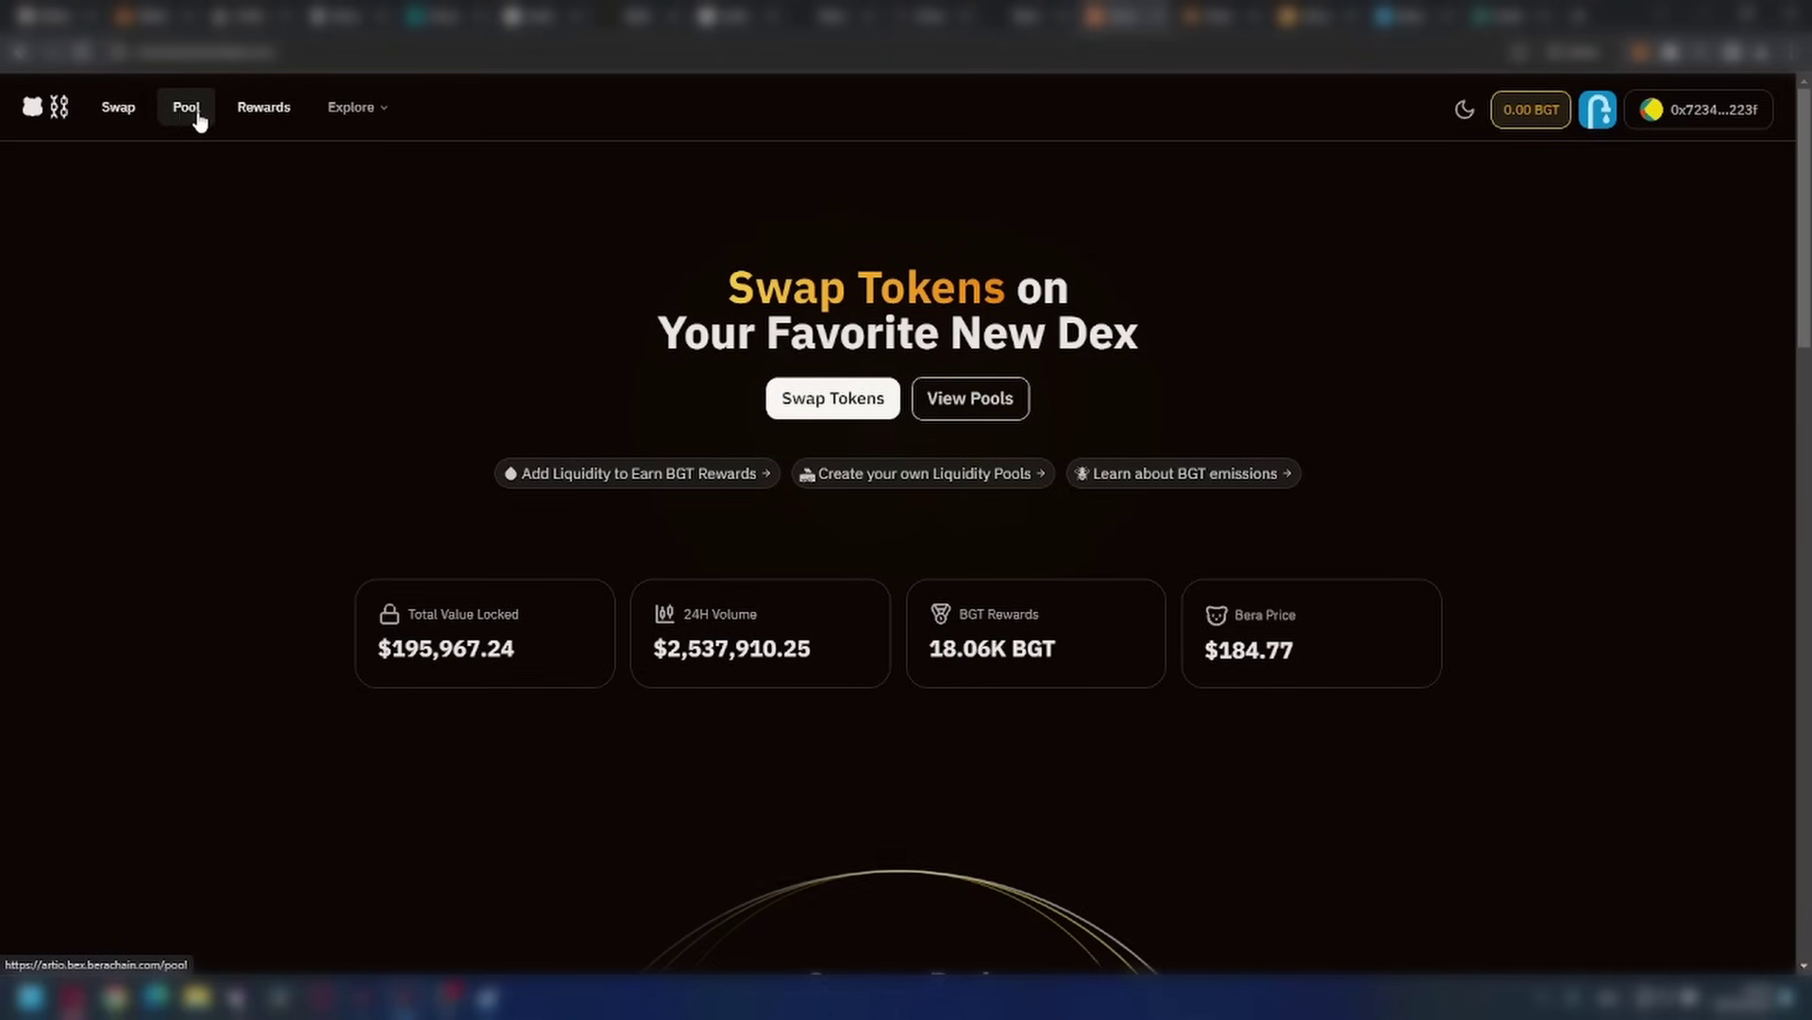
{"action": "left_click", "coordinate": [264, 111]}
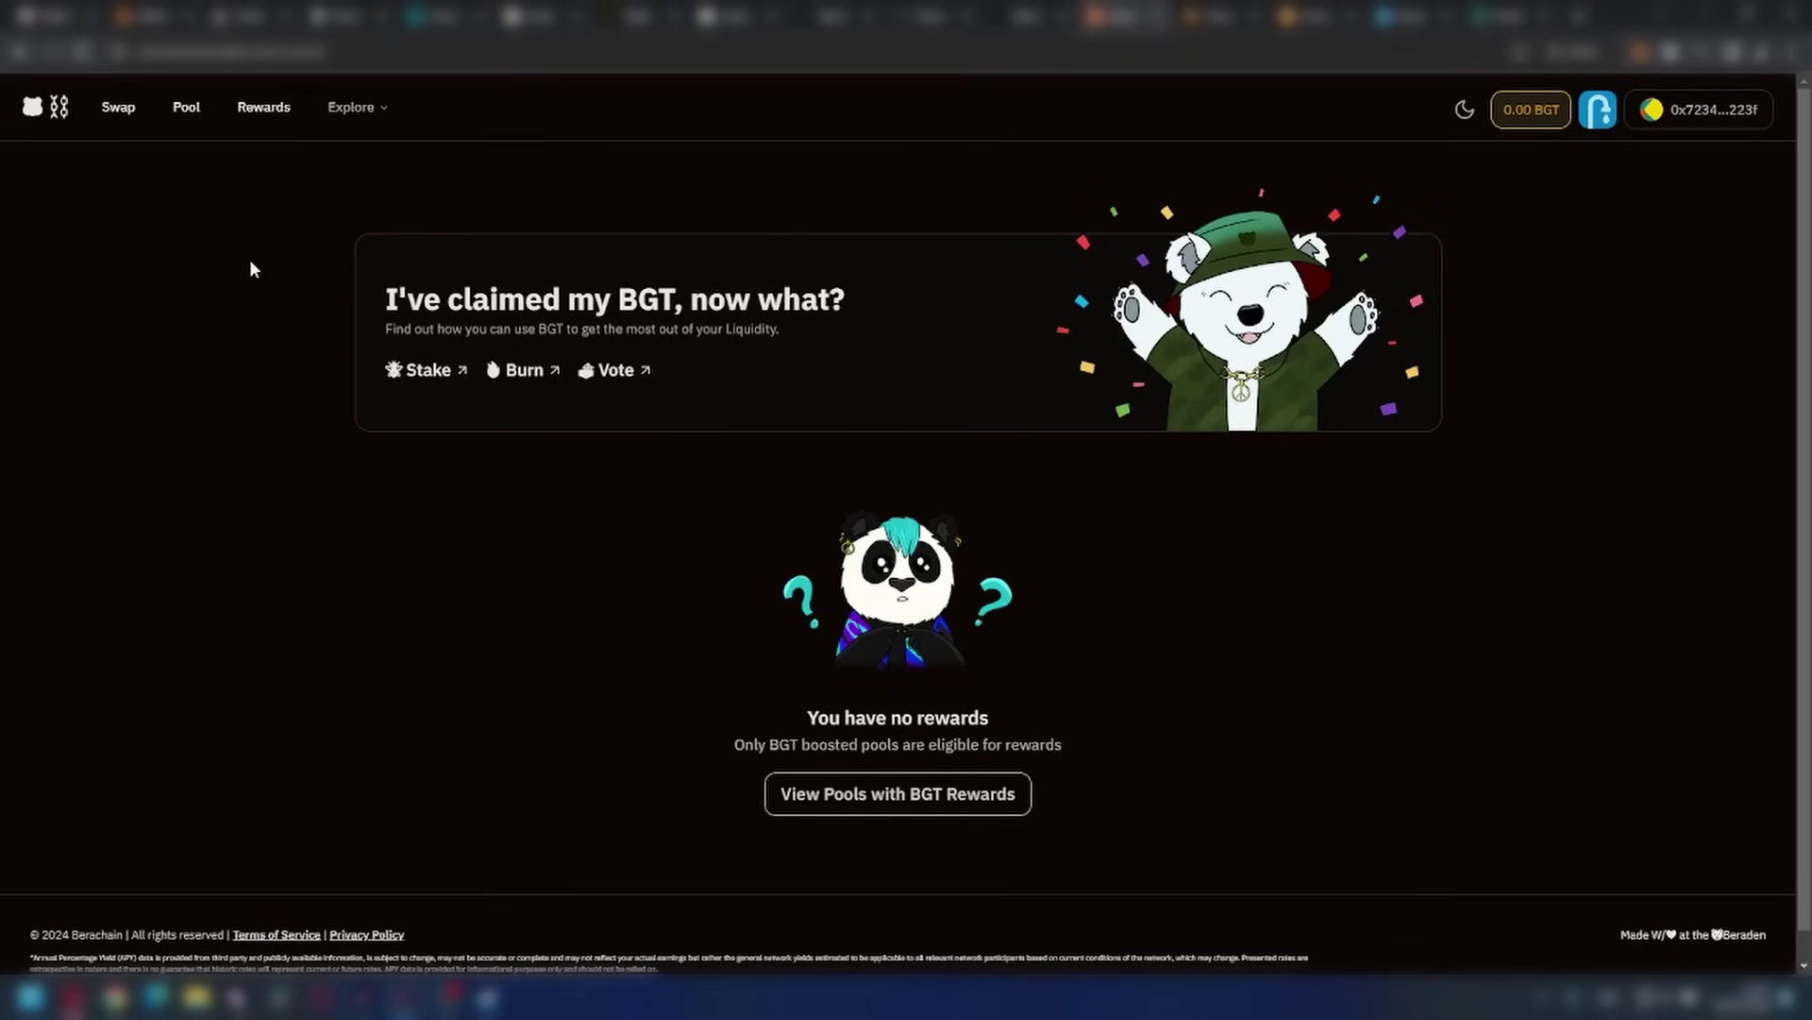
{"action": "left_click", "coordinate": [353, 109]}
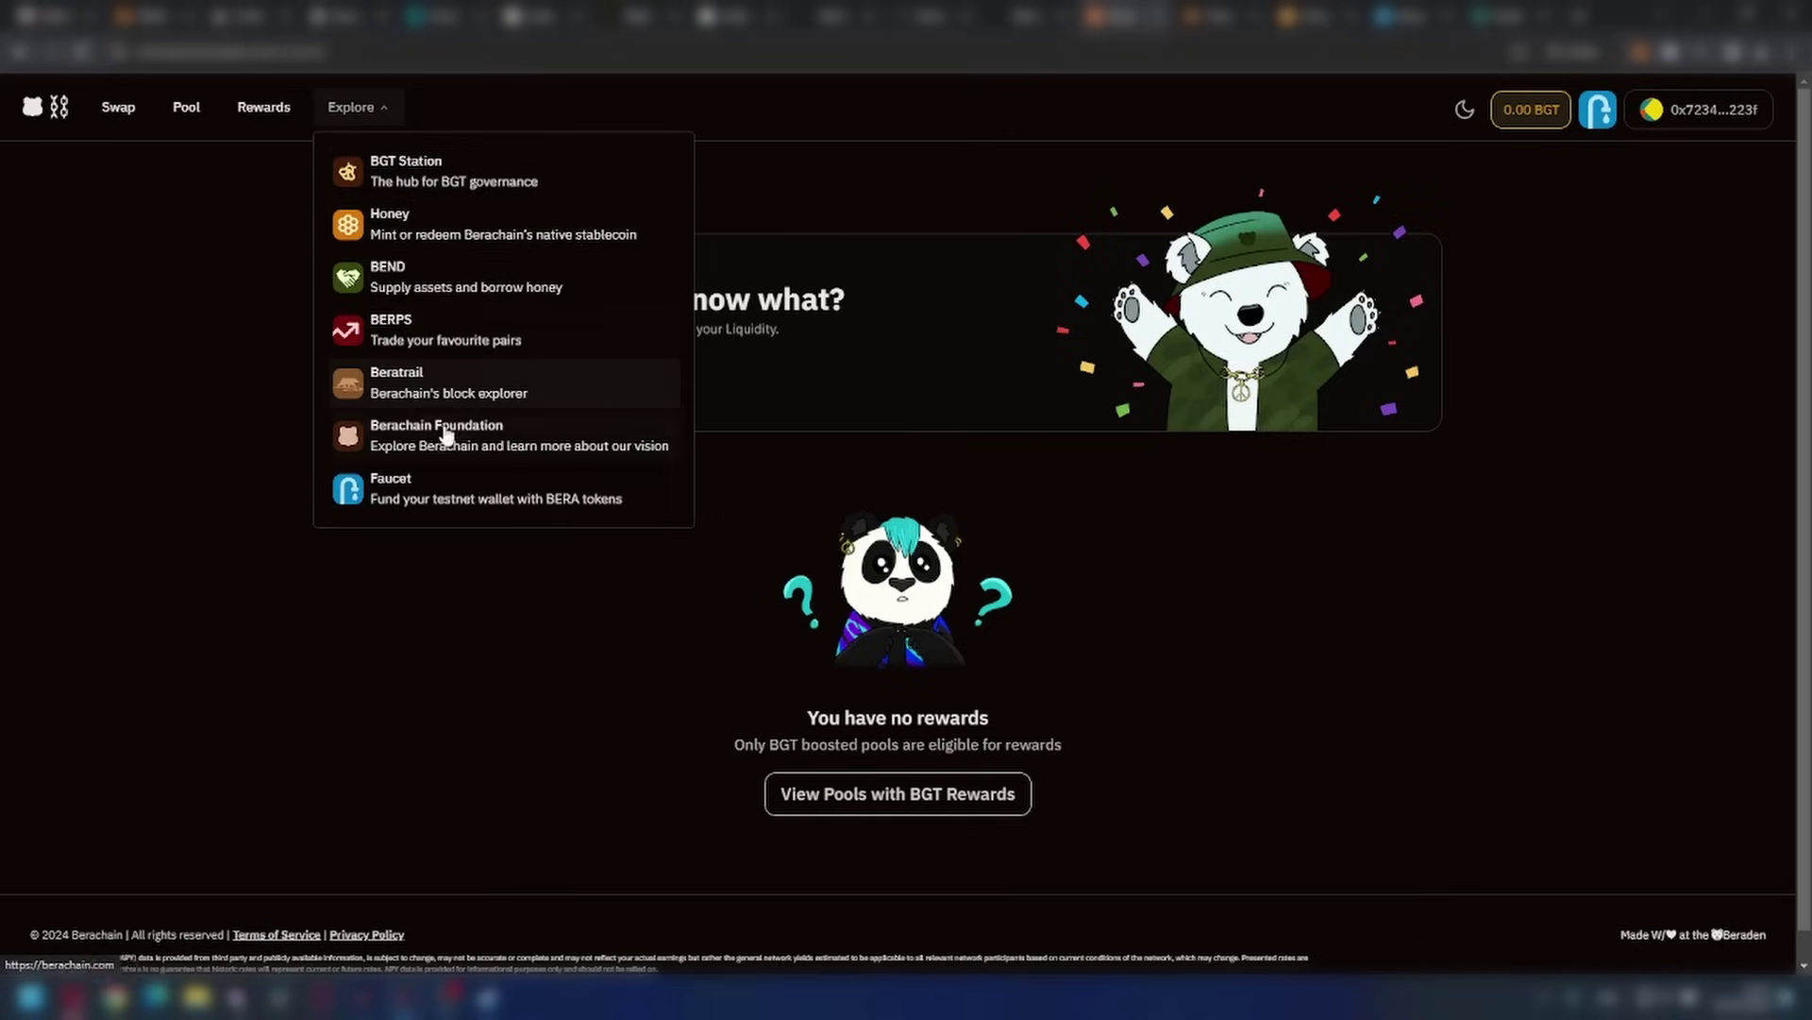
{"action": "left_click", "coordinate": [415, 184]}
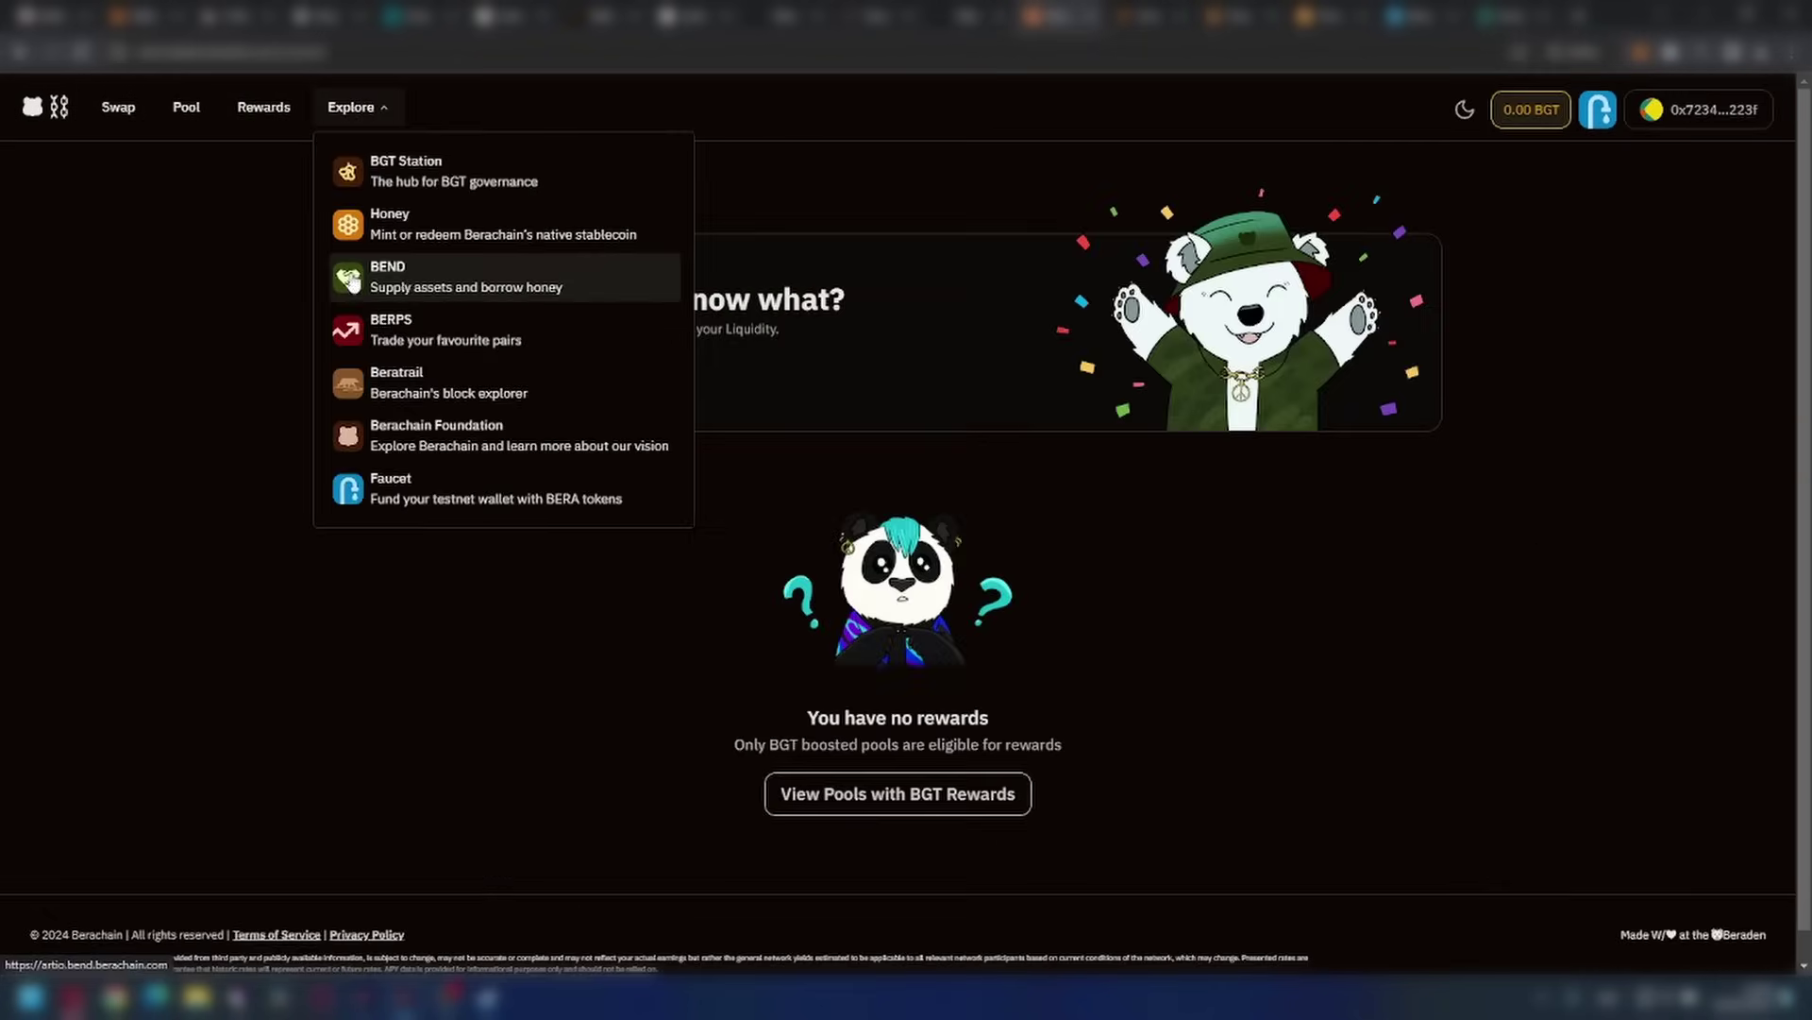
- Supply 0.8 HONEY on BEND, approving the spend and confirming in MetaMask, and open the HONEY borrow form
{"action": "left_click", "coordinate": [398, 285]}
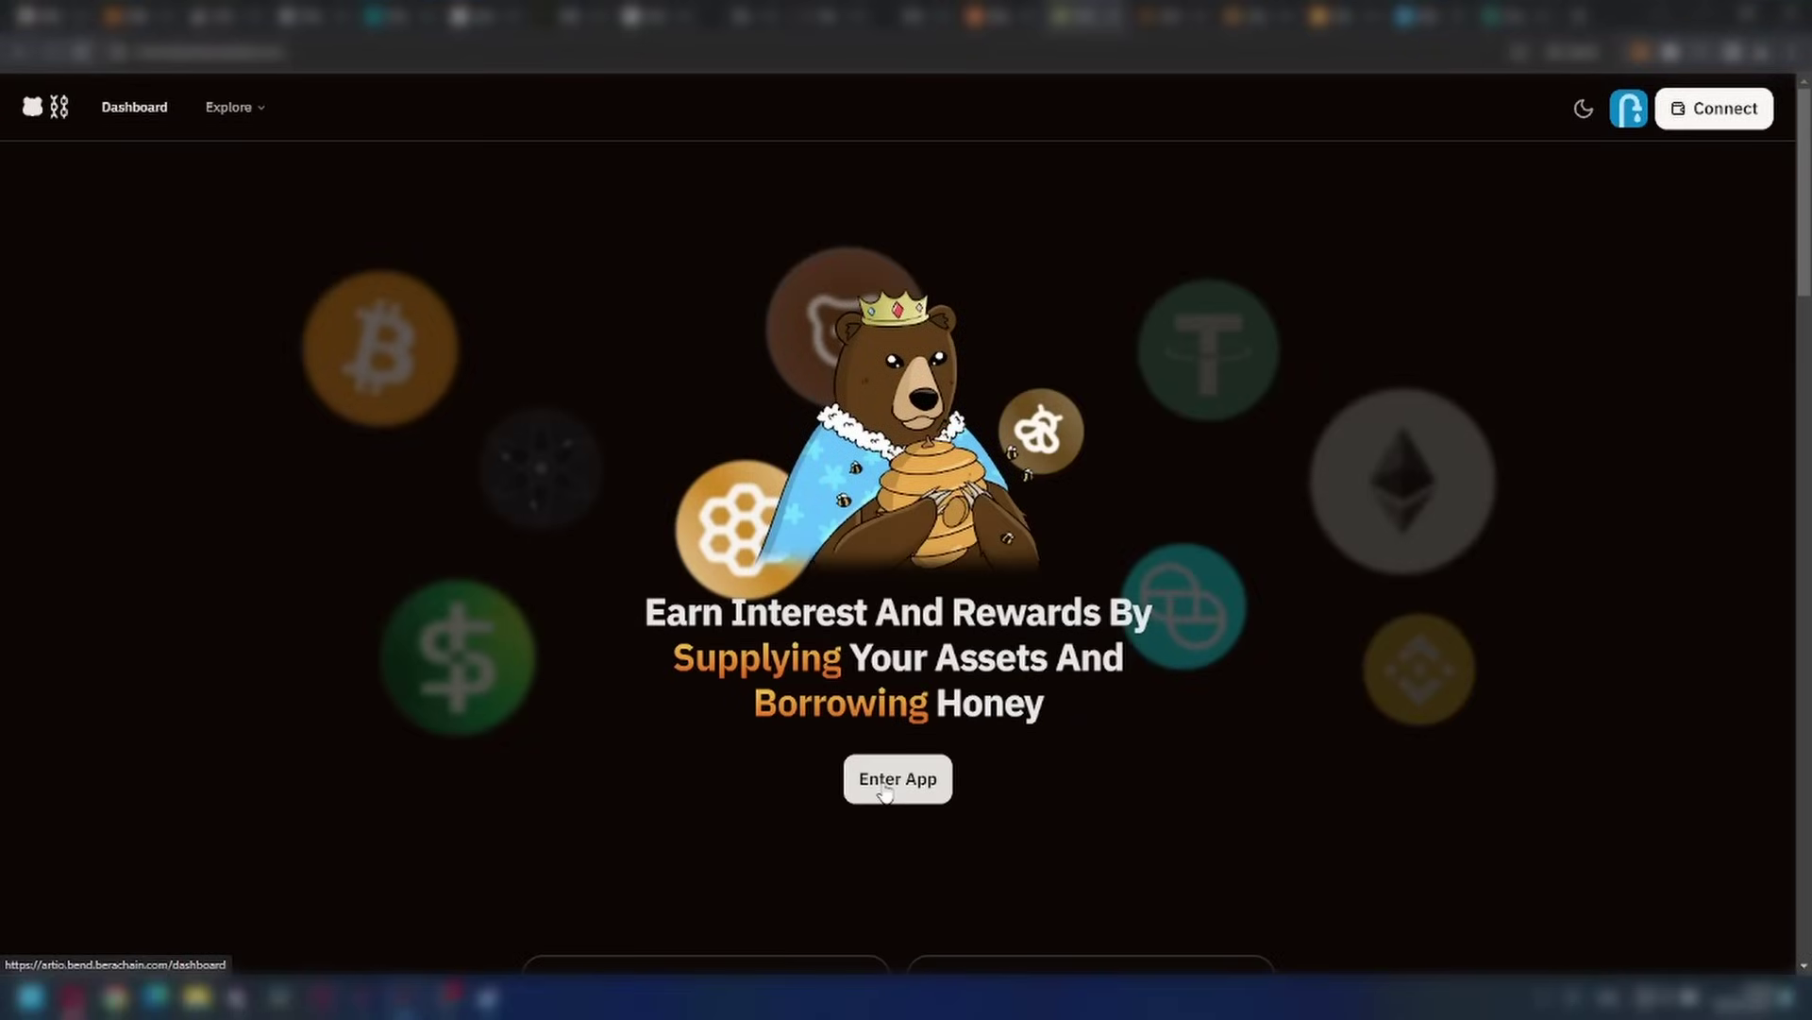
{"action": "left_click", "coordinate": [895, 781]}
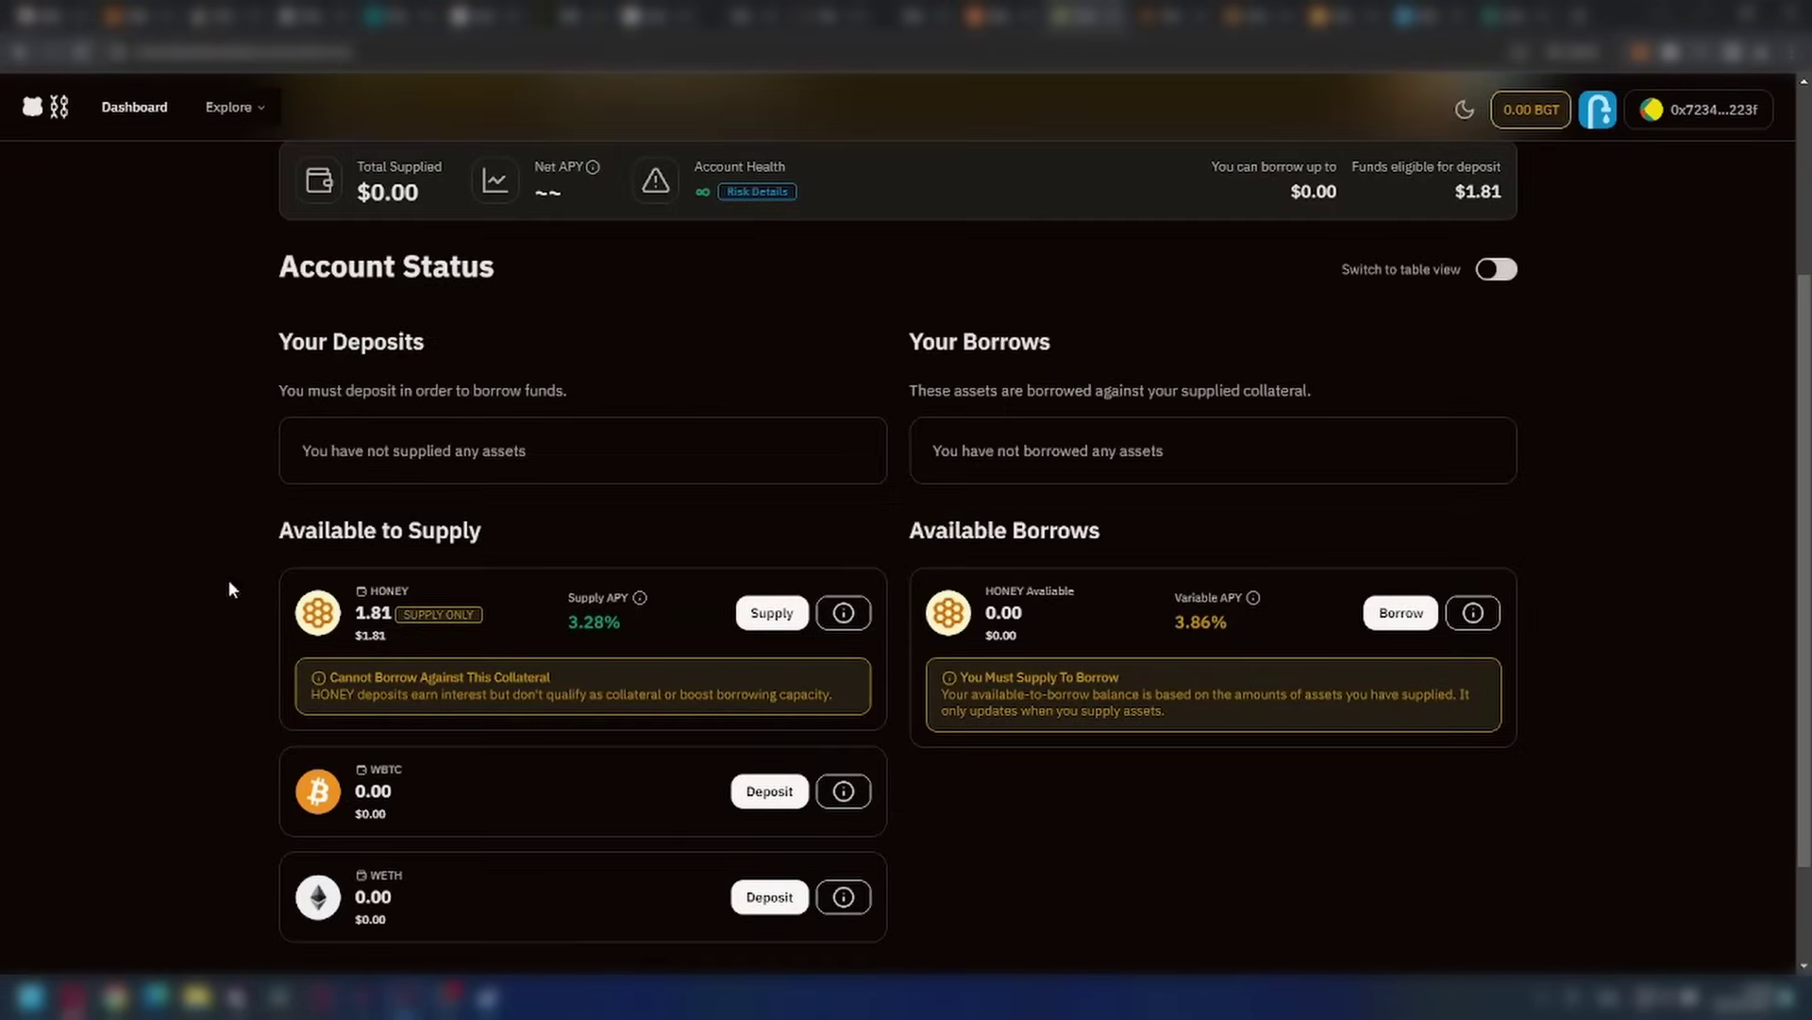
{"action": "left_click", "coordinate": [772, 613]}
{"action": "type", "text": "0.8"}
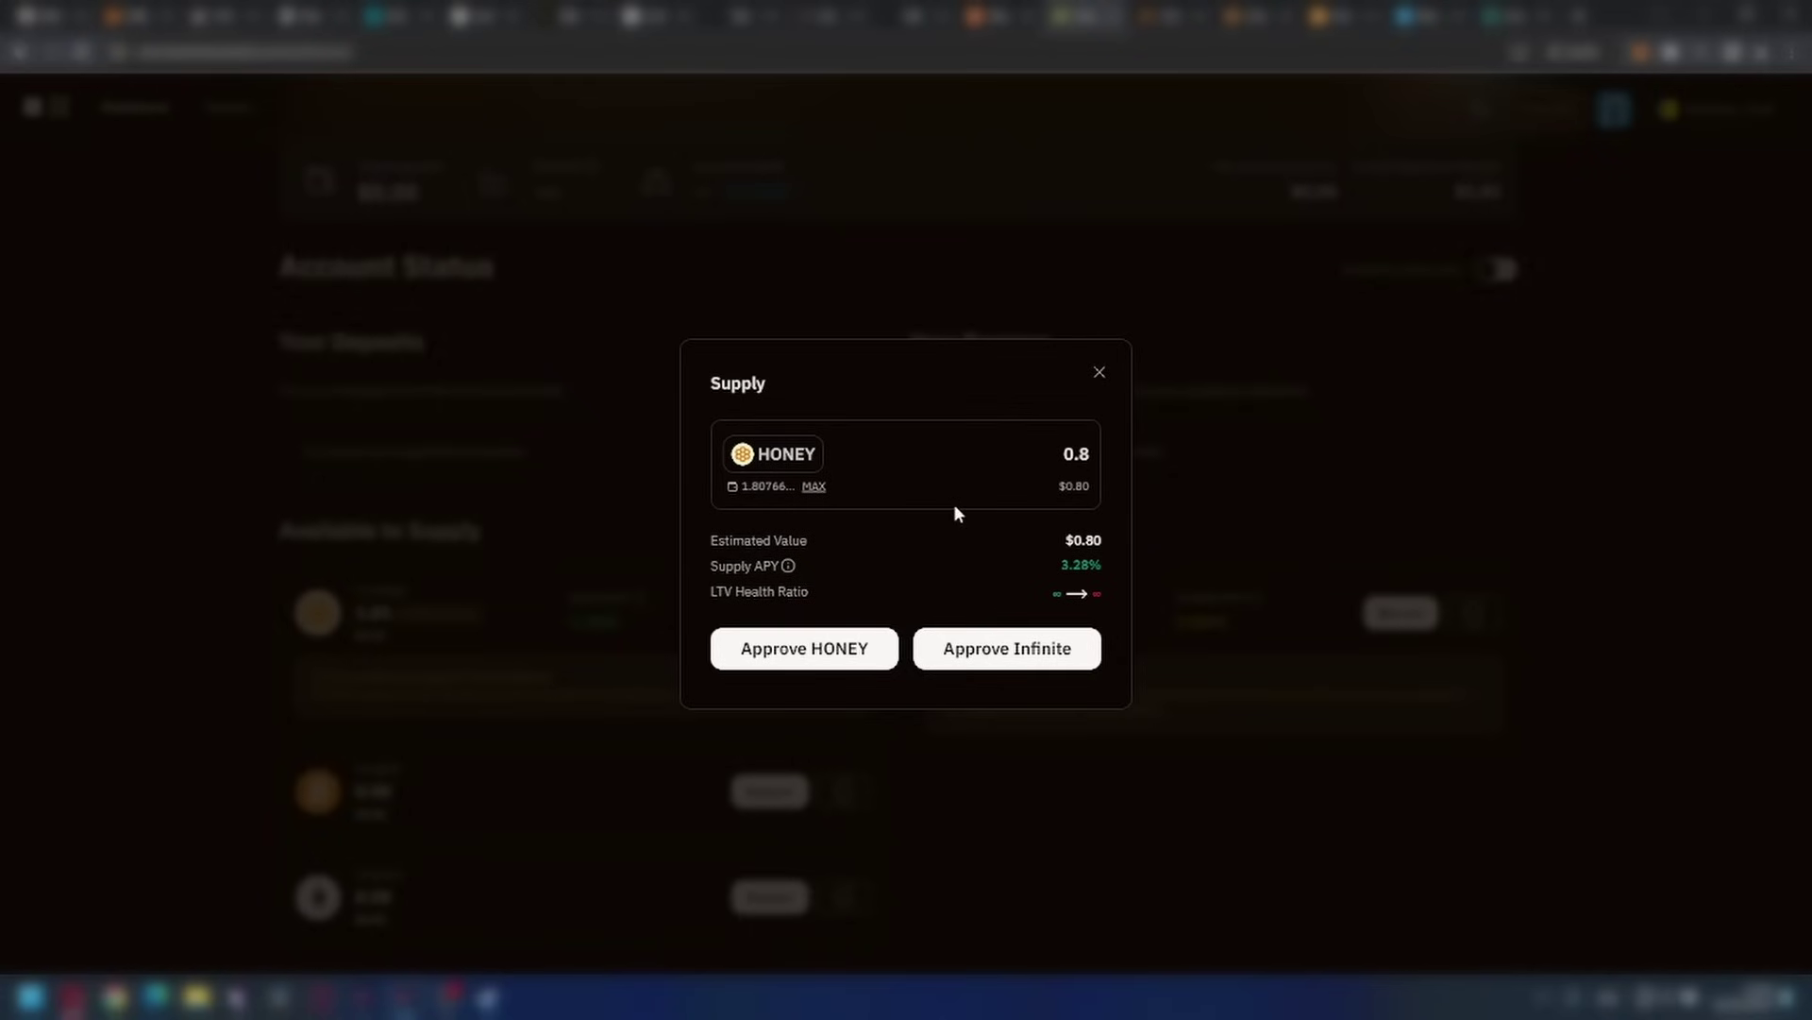
{"action": "left_click", "coordinate": [813, 647]}
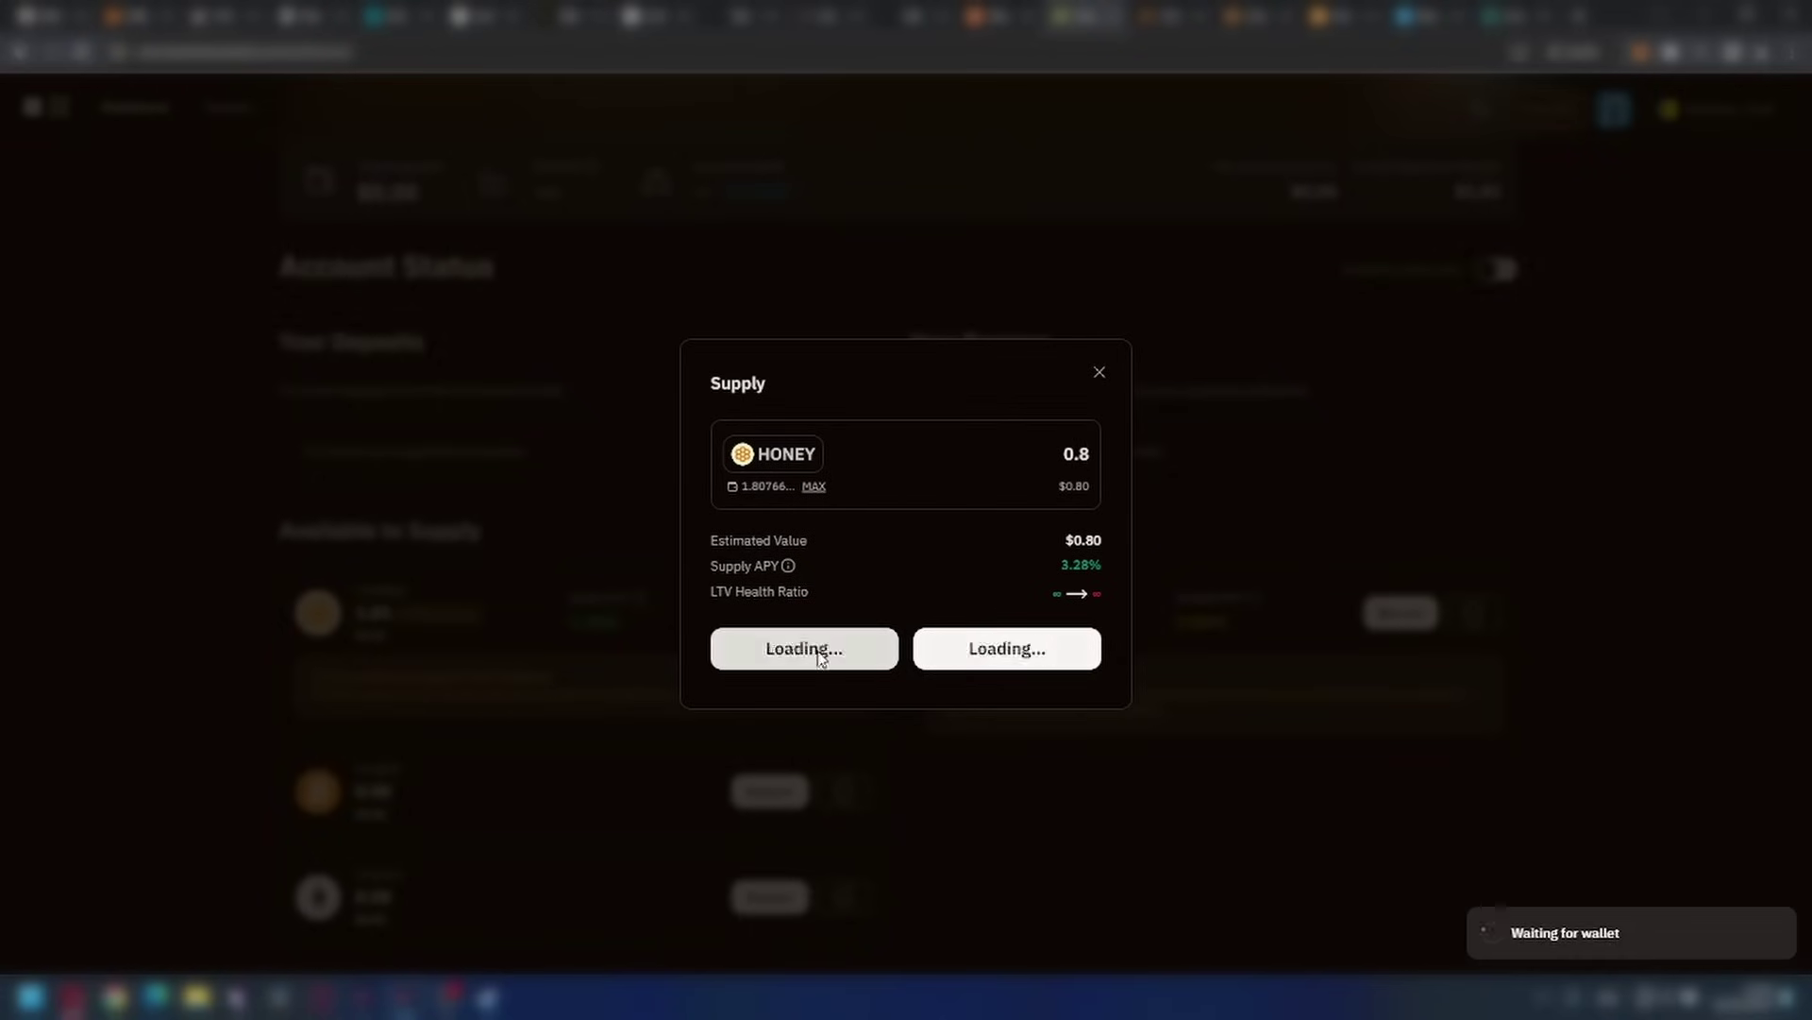
{"action": "left_click", "coordinate": [873, 658]}
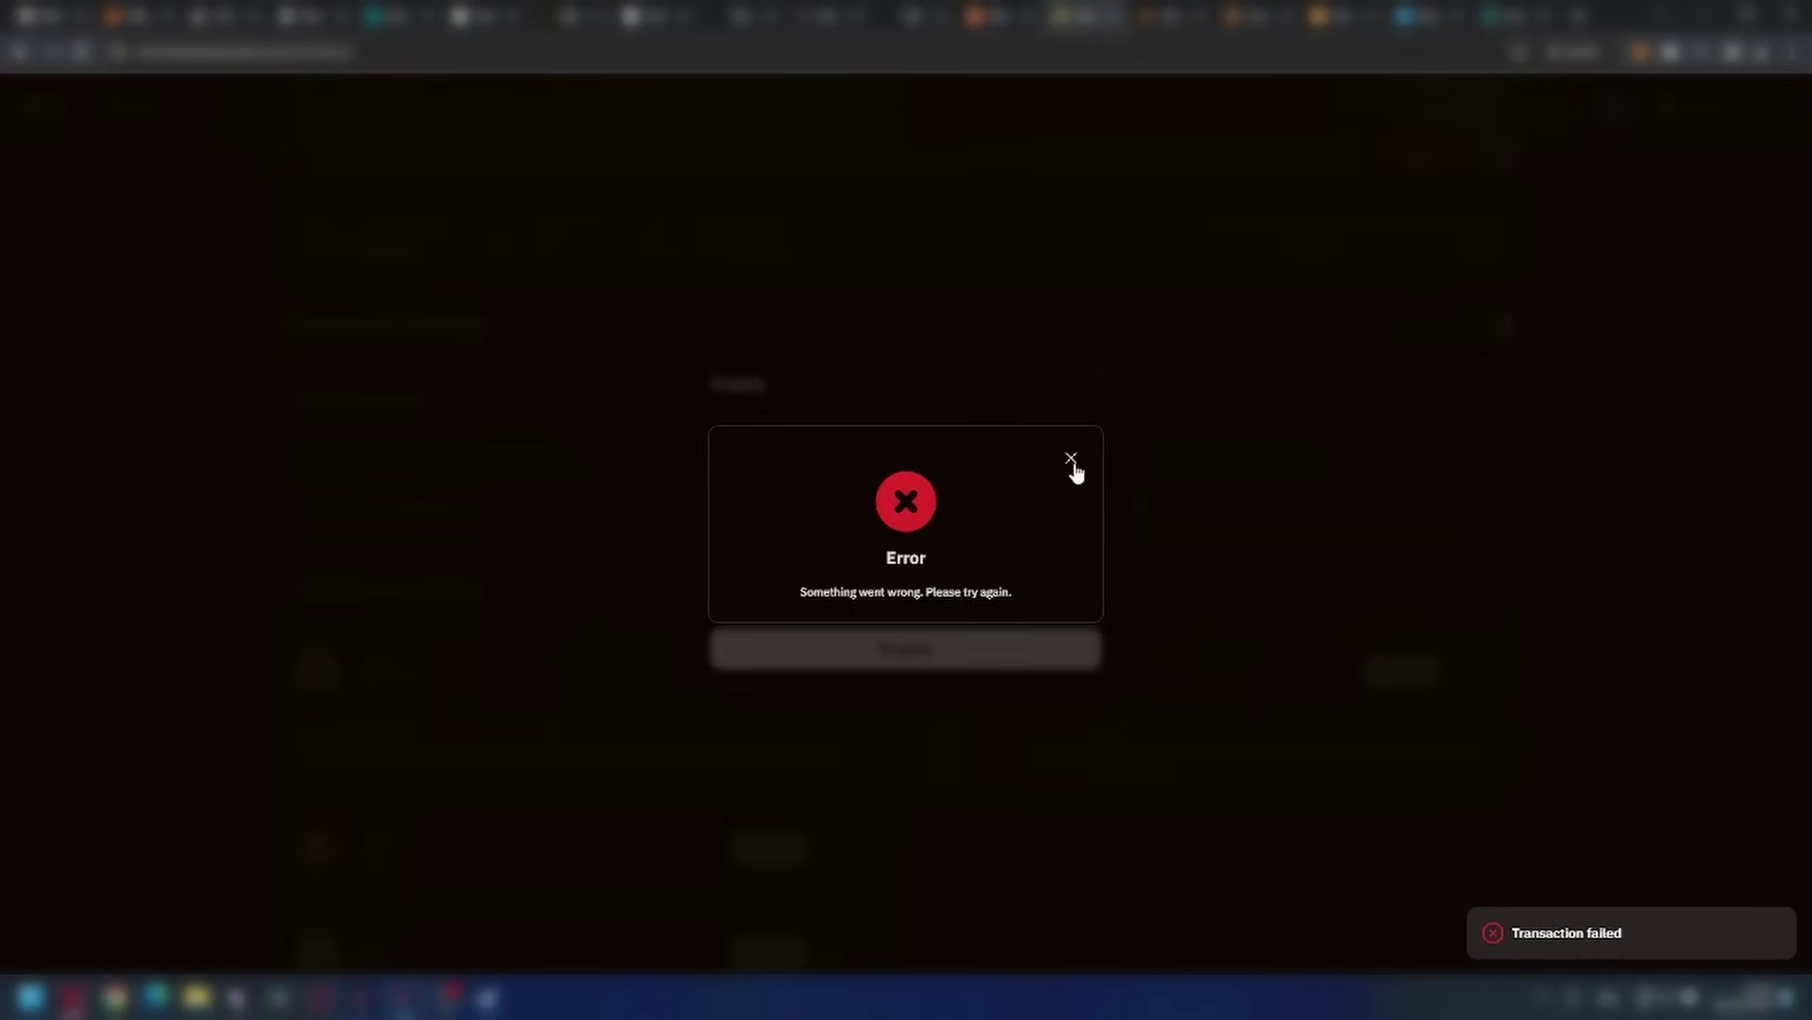
{"action": "left_click", "coordinate": [1072, 459]}
{"action": "left_click", "coordinate": [906, 648]}
{"action": "scroll", "coordinate": [1329, 547], "scroll_direction": "down", "scroll_amount": 1}
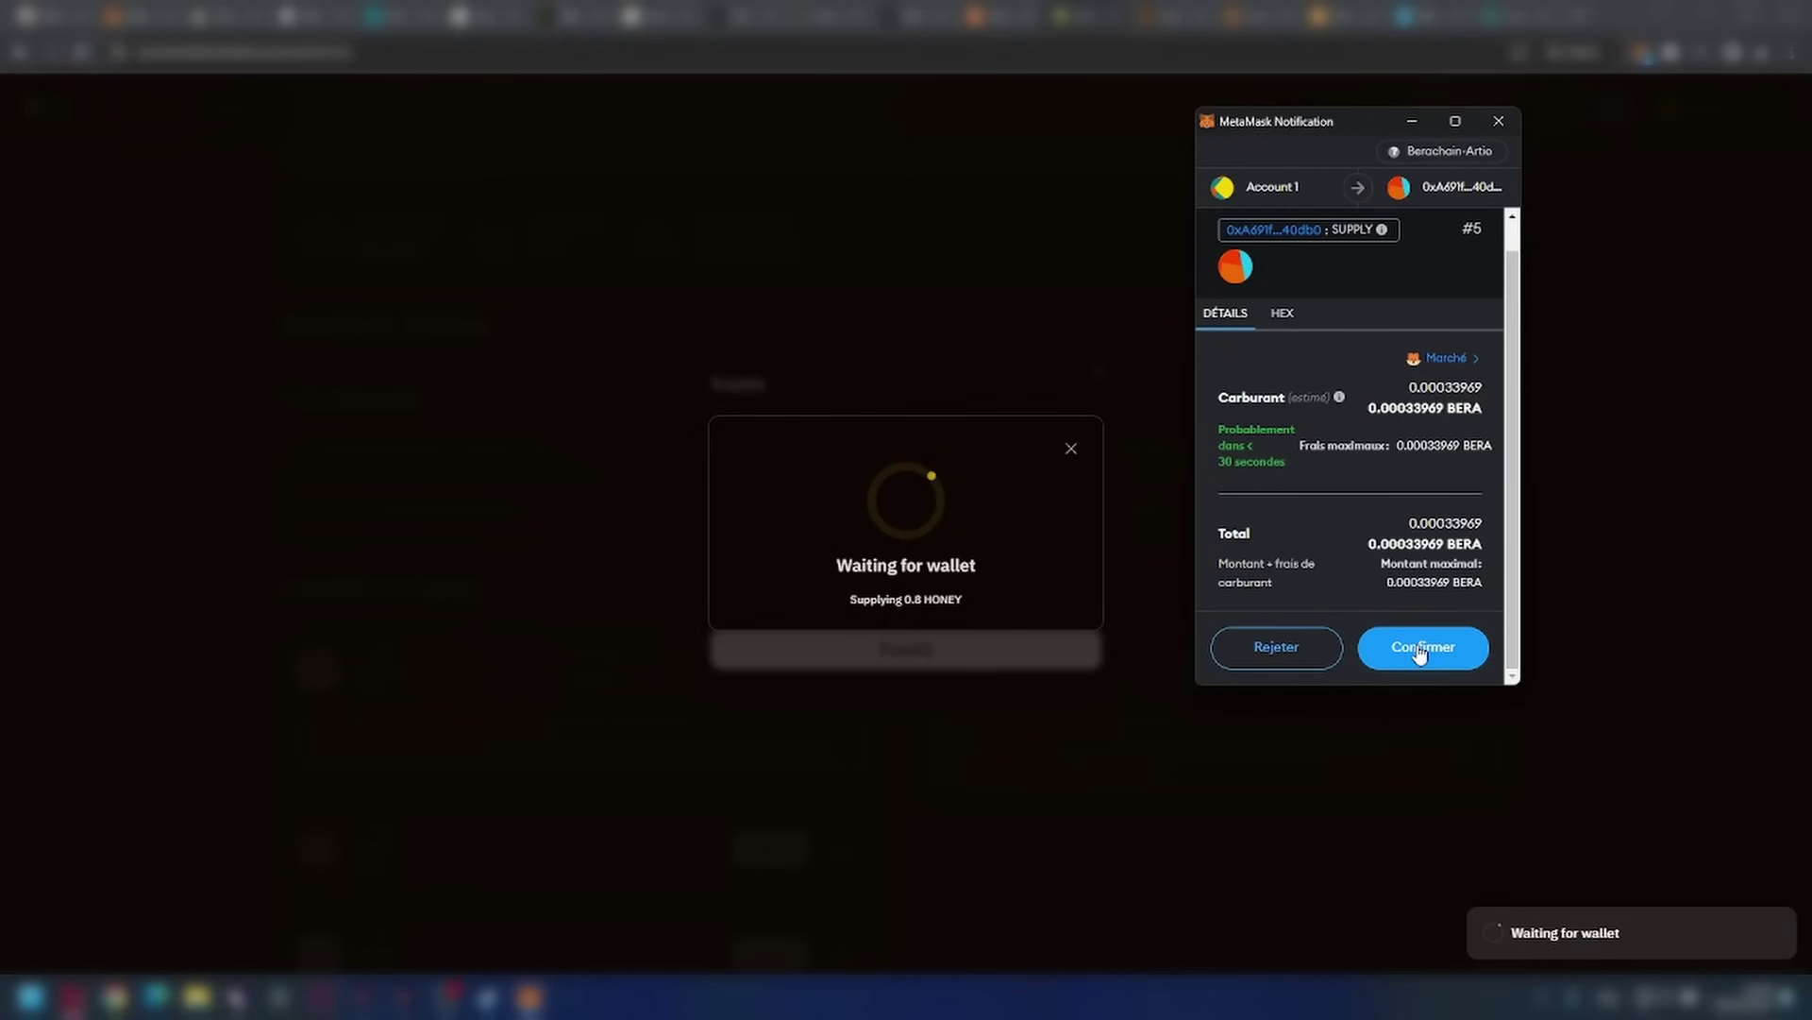
{"action": "left_click", "coordinate": [1423, 648]}
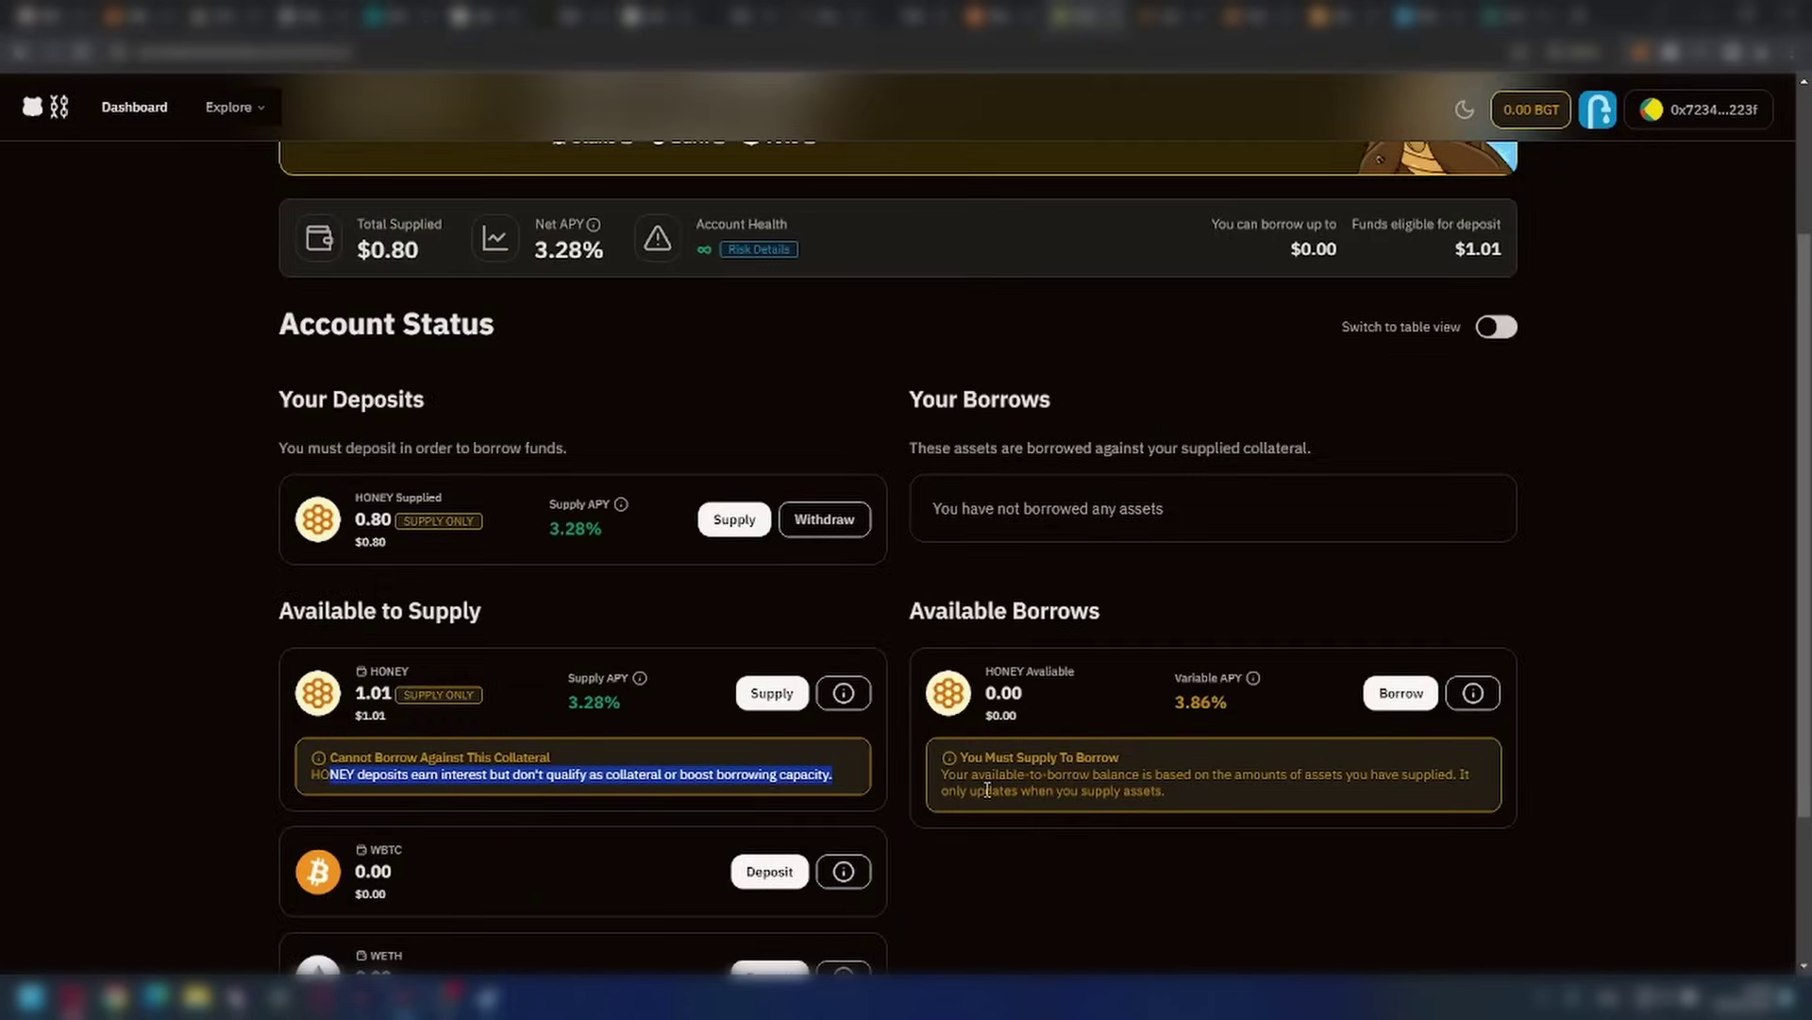
{"action": "left_click", "coordinate": [1401, 693]}
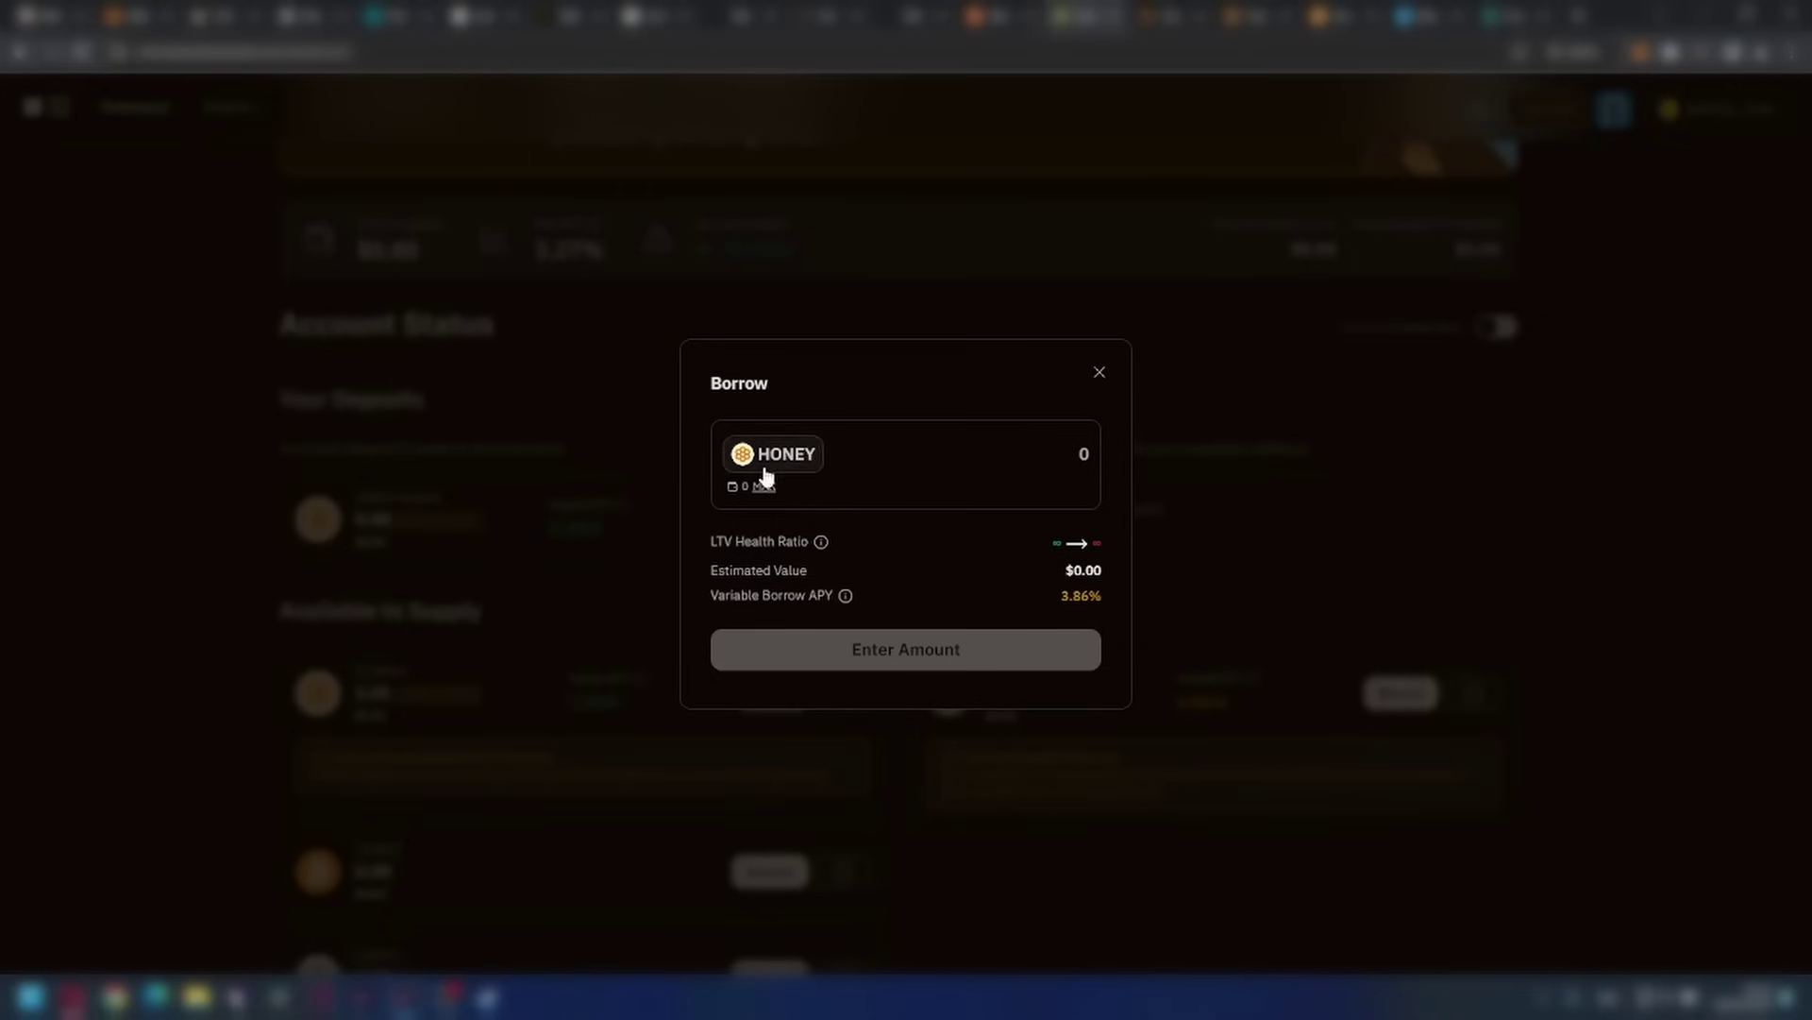
- Try to set up a long ETH-USDC market position on BERPS with 1 HONEY at 1.2x leverage
{"action": "left_click", "coordinate": [397, 288]}
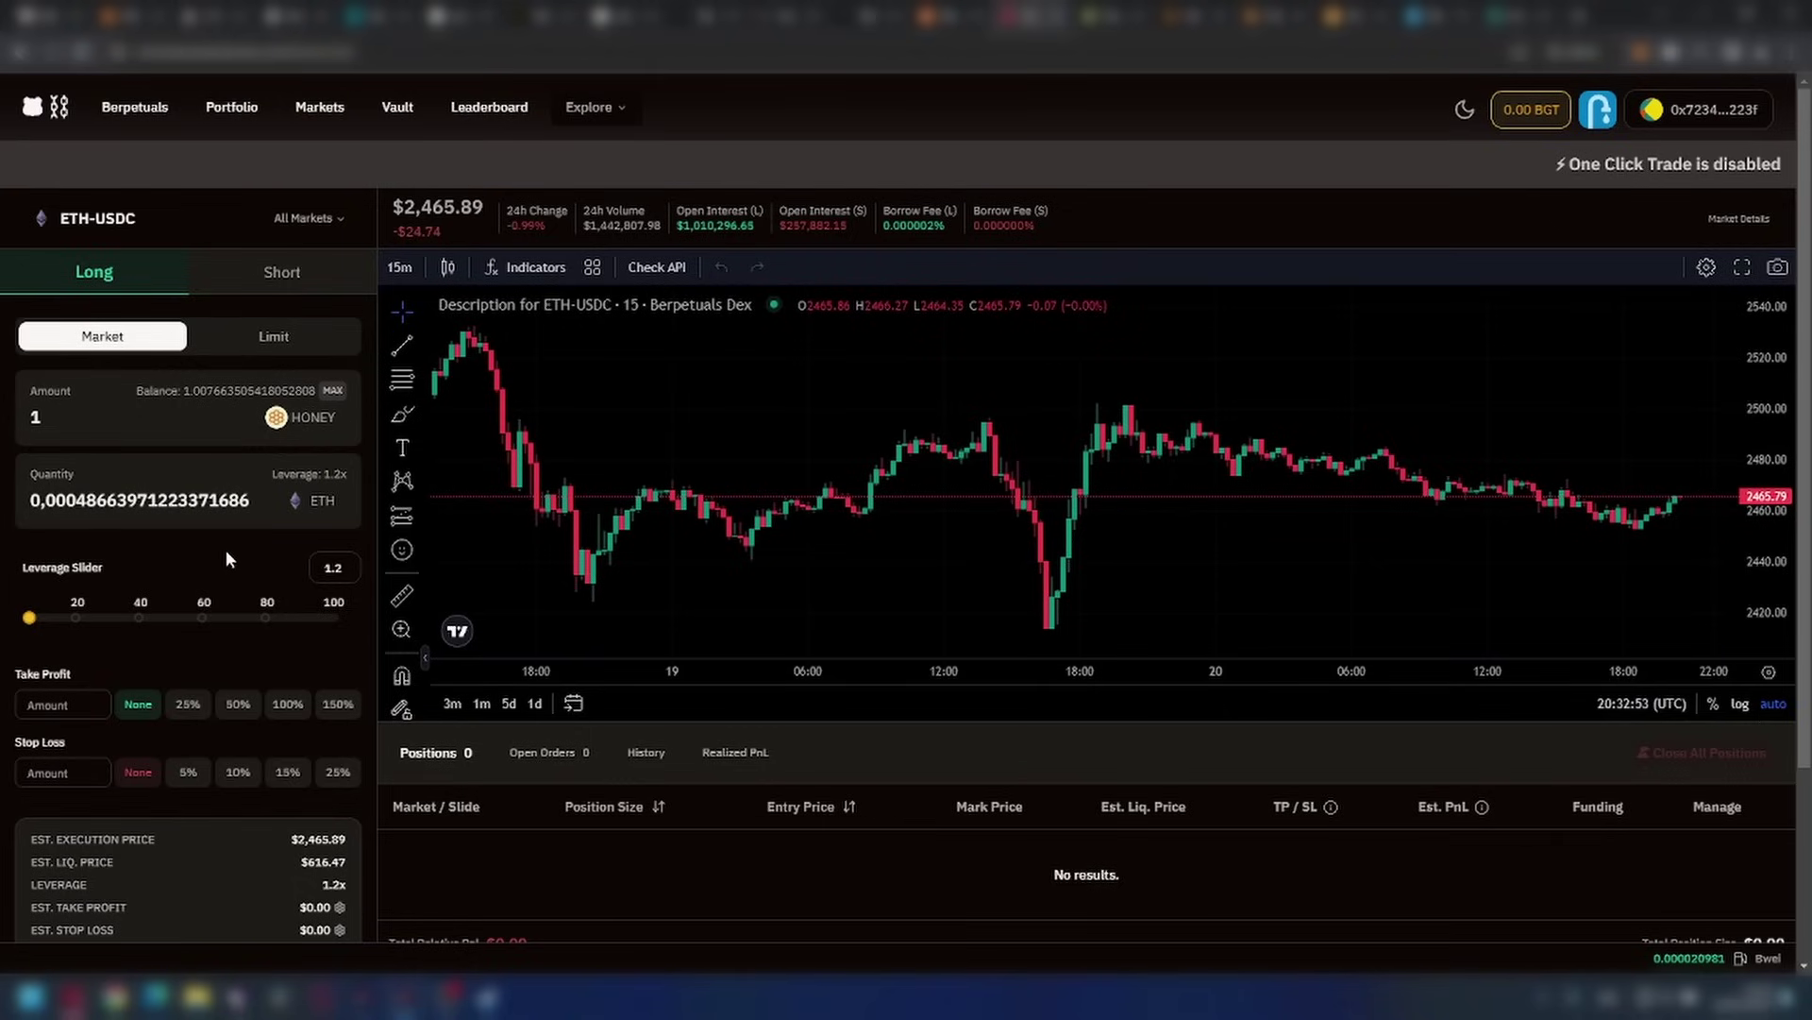
{"action": "scroll", "coordinate": [225, 549], "scroll_direction": "down", "scroll_amount": 3}
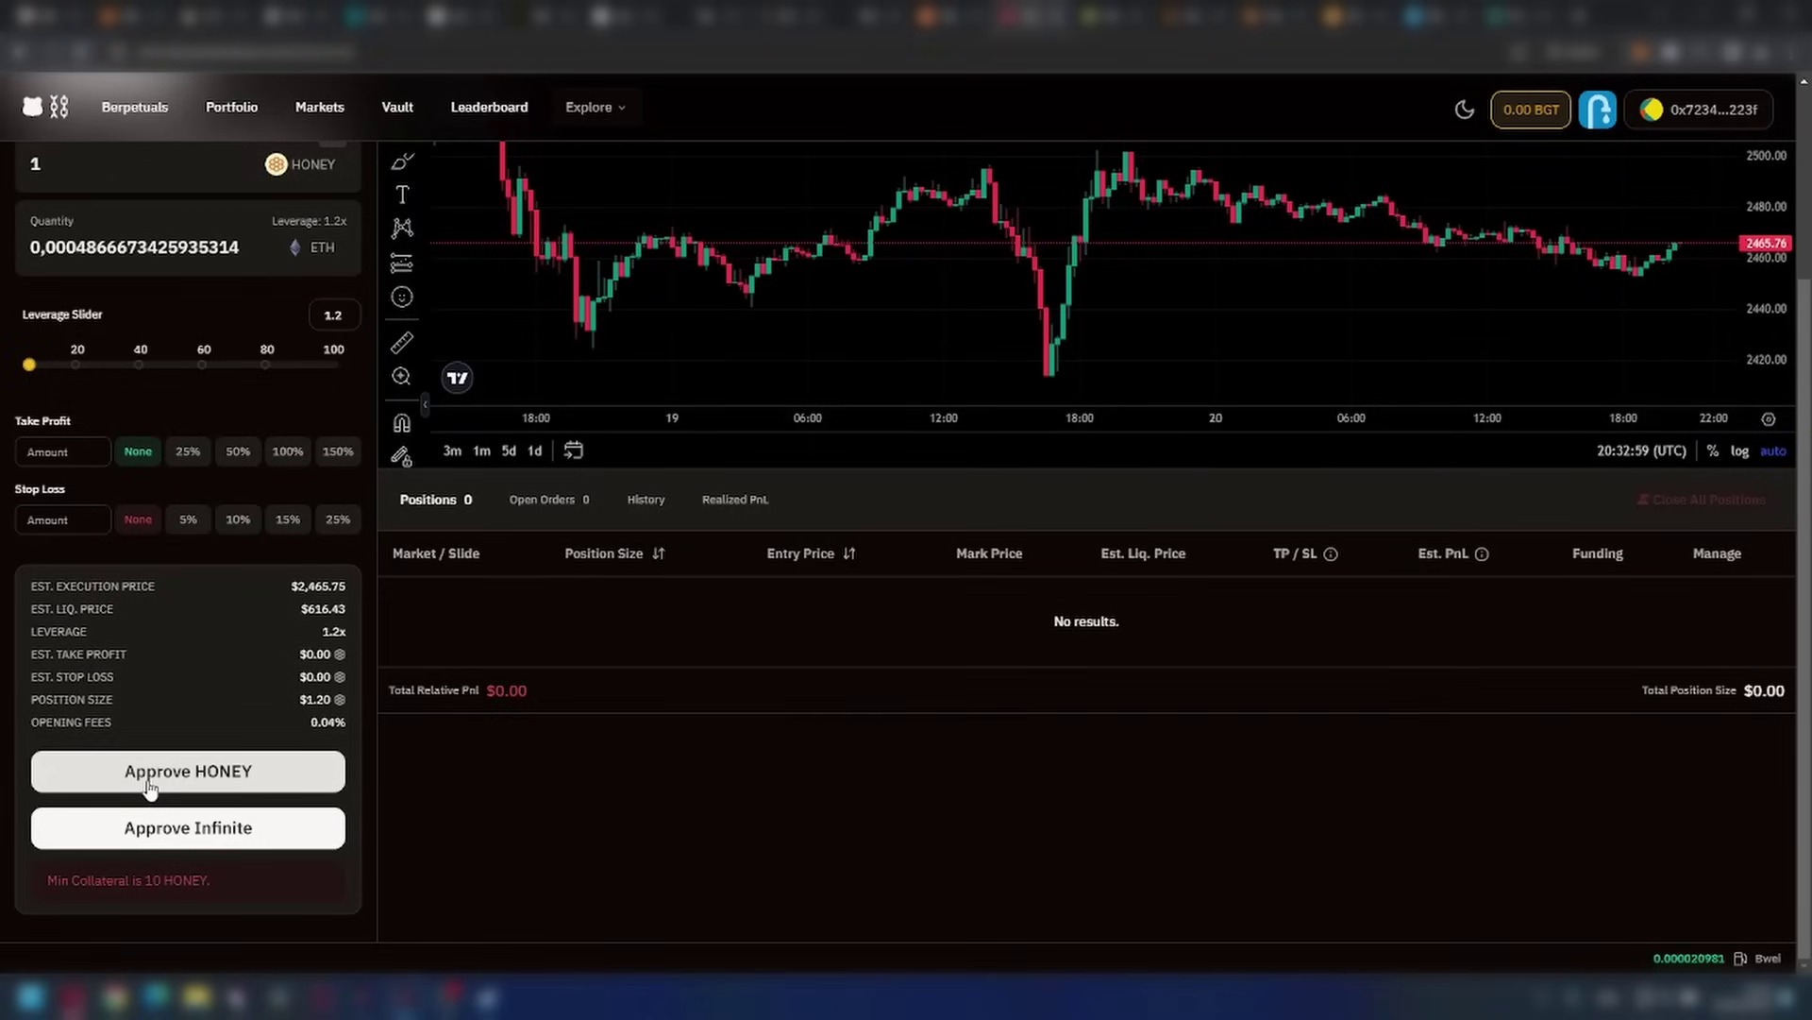
{"action": "left_click_drag", "start_coordinate": [212, 879], "coordinate": [48, 879]}
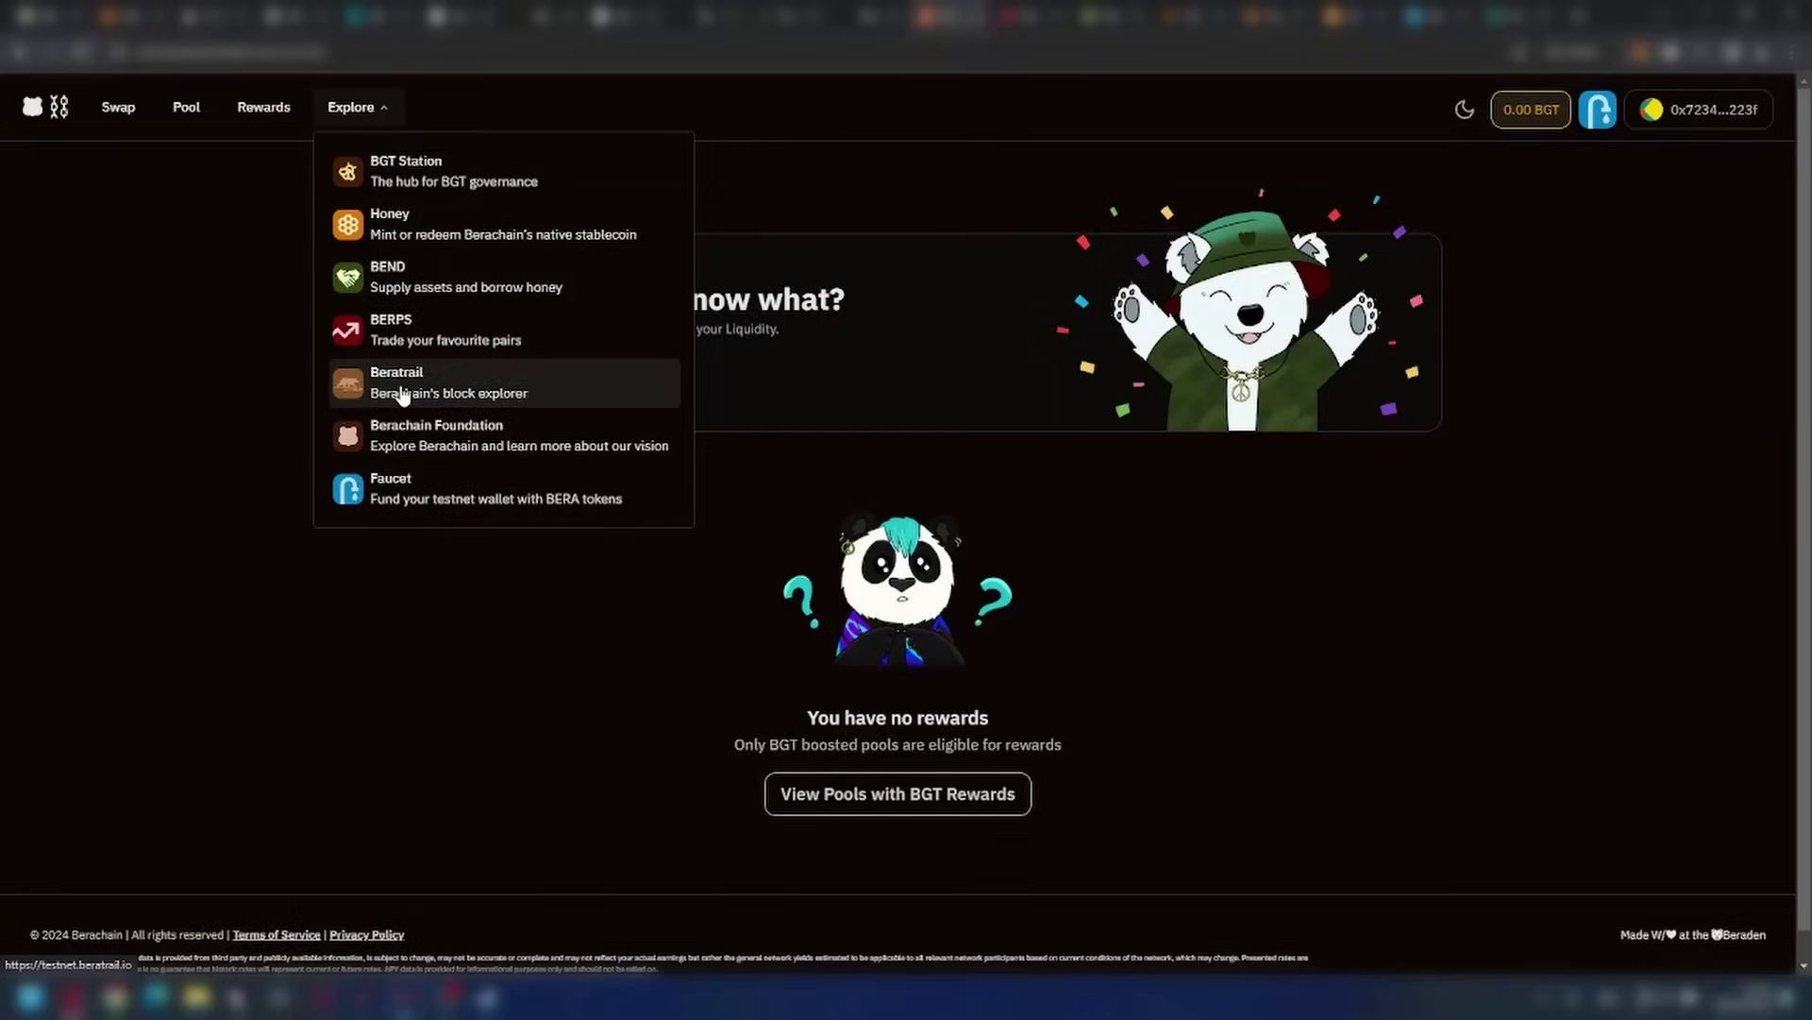
- Open the Beratrail block explorer and examine the details of one of the latest transactions
{"action": "left_click", "coordinate": [403, 382]}
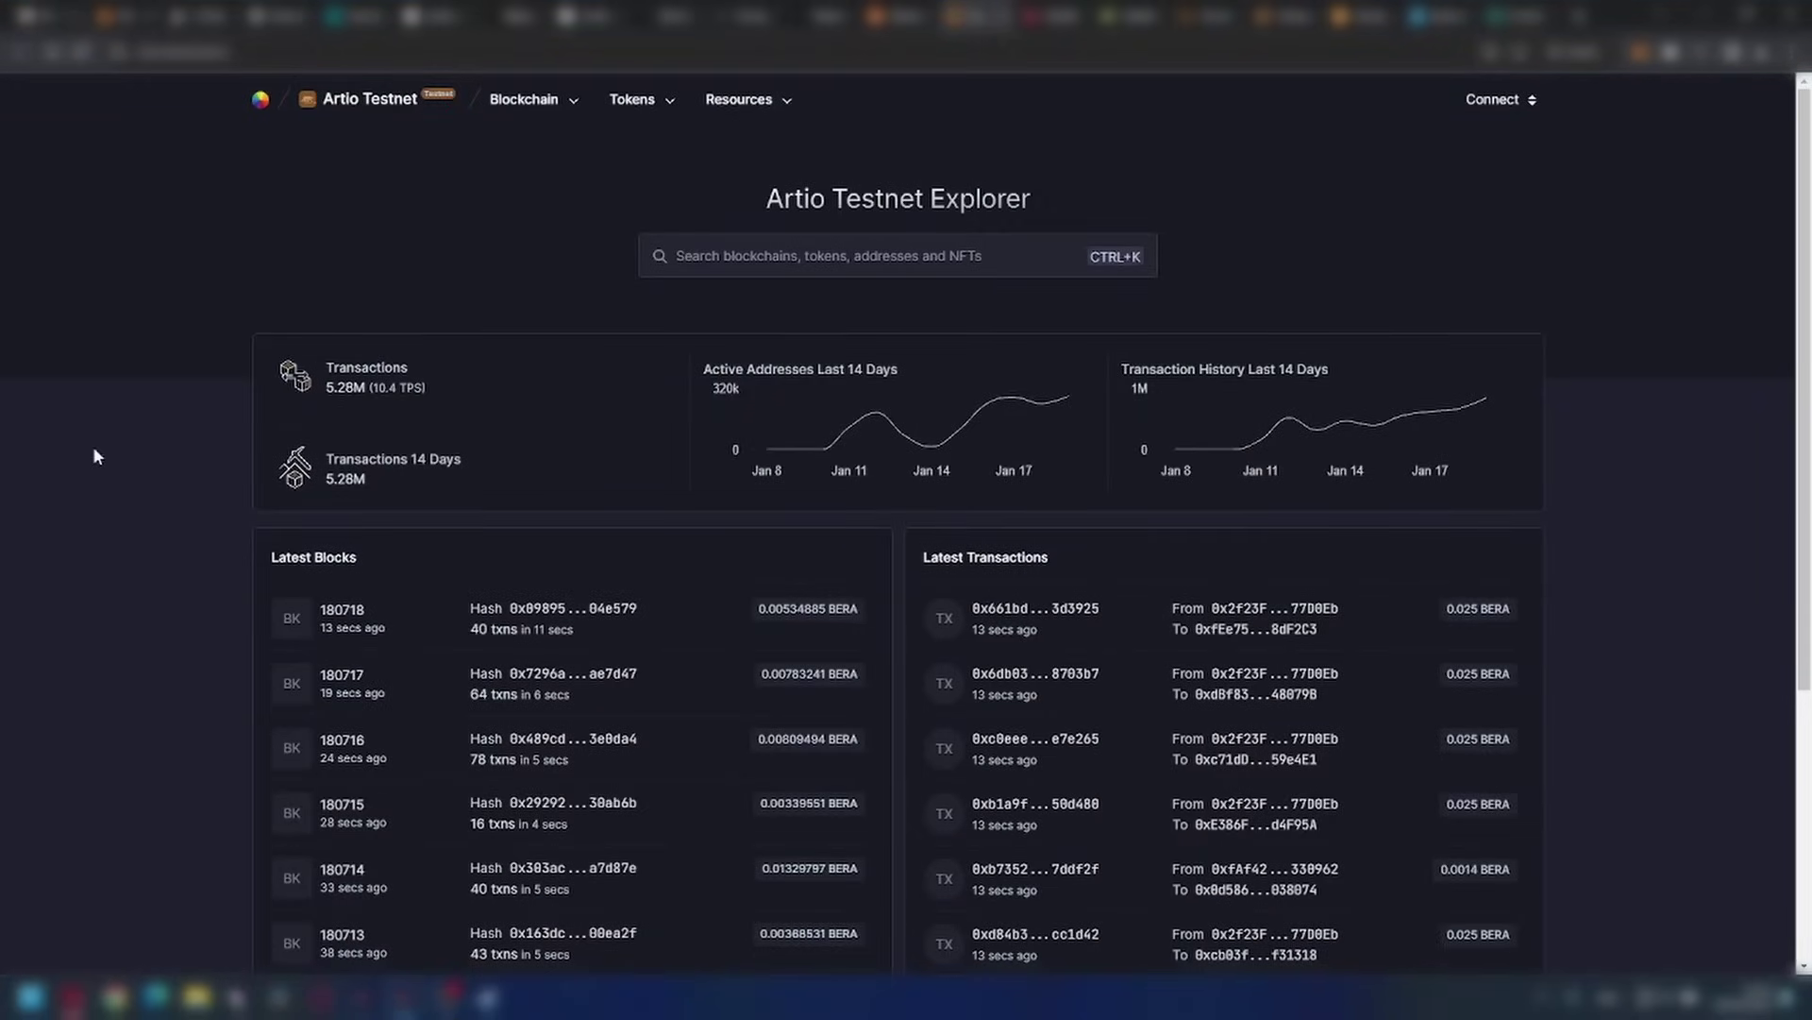
{"action": "left_click", "coordinate": [1323, 659]}
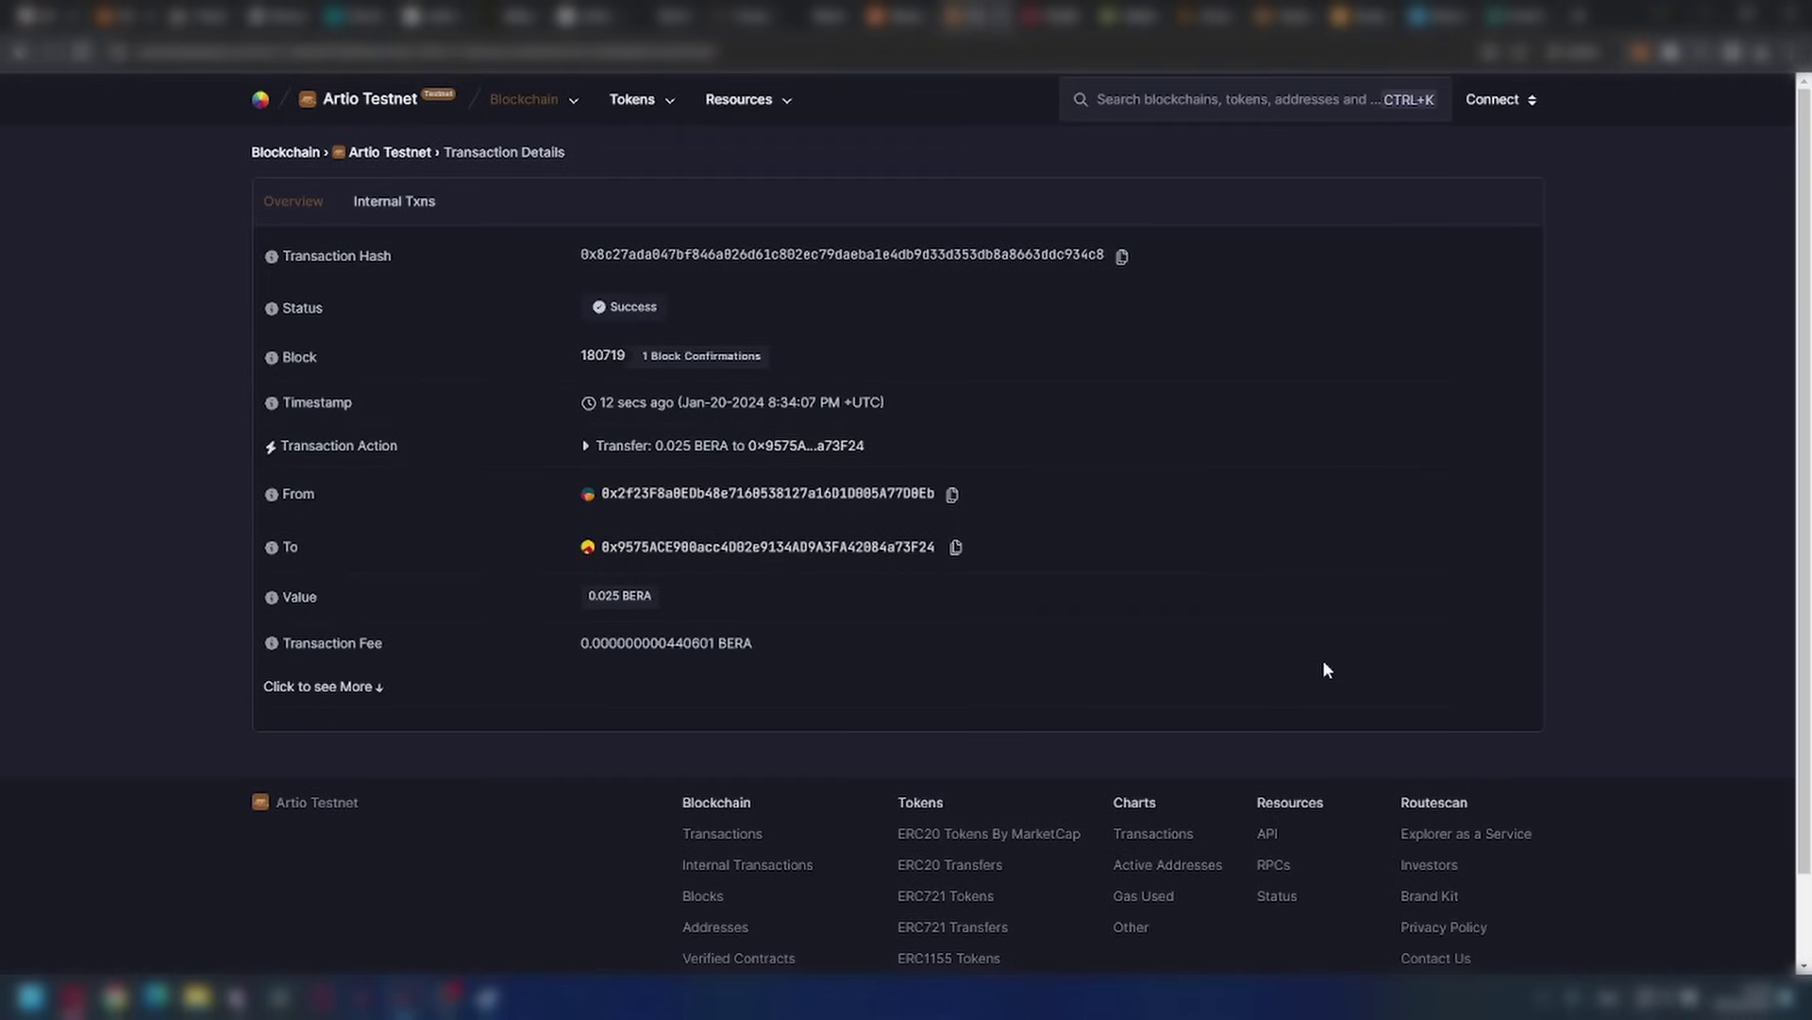
{"action": "scroll", "coordinate": [1377, 608], "scroll_direction": "down", "scroll_amount": 1}
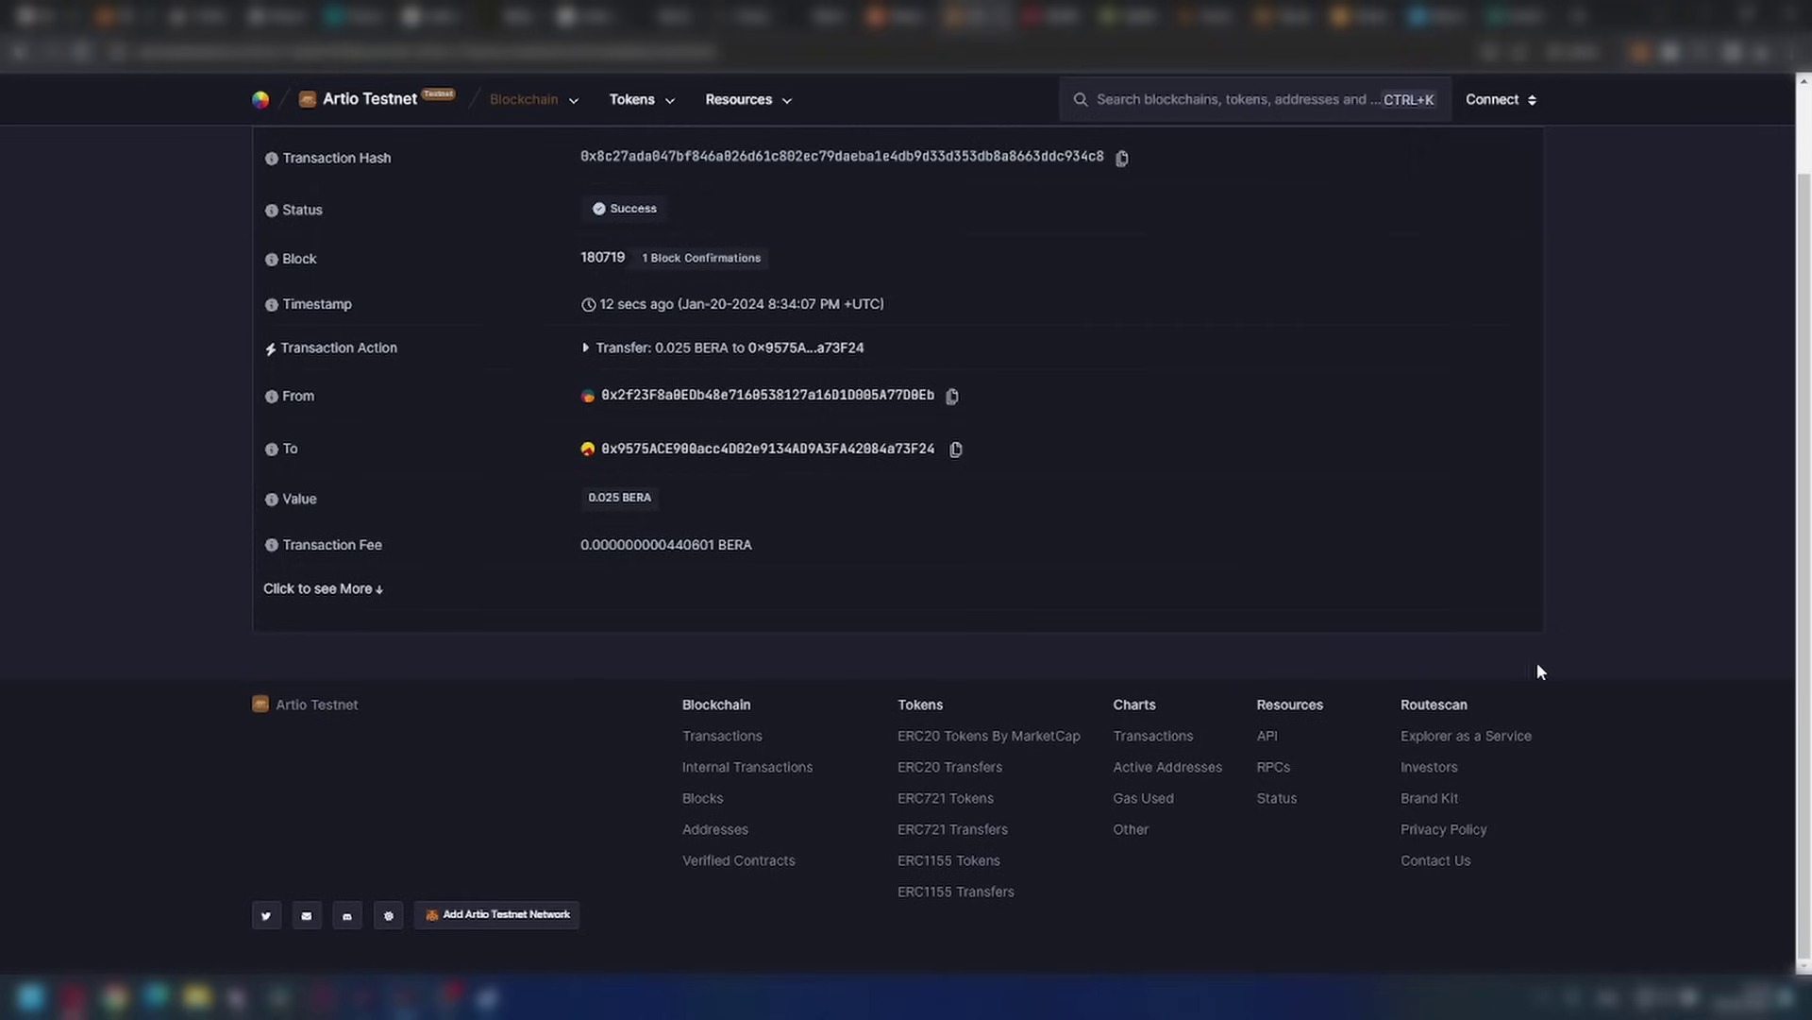
- View the block explorer provider's X profile and website, and visit the Berachain Foundation site
{"action": "left_click", "coordinate": [265, 915]}
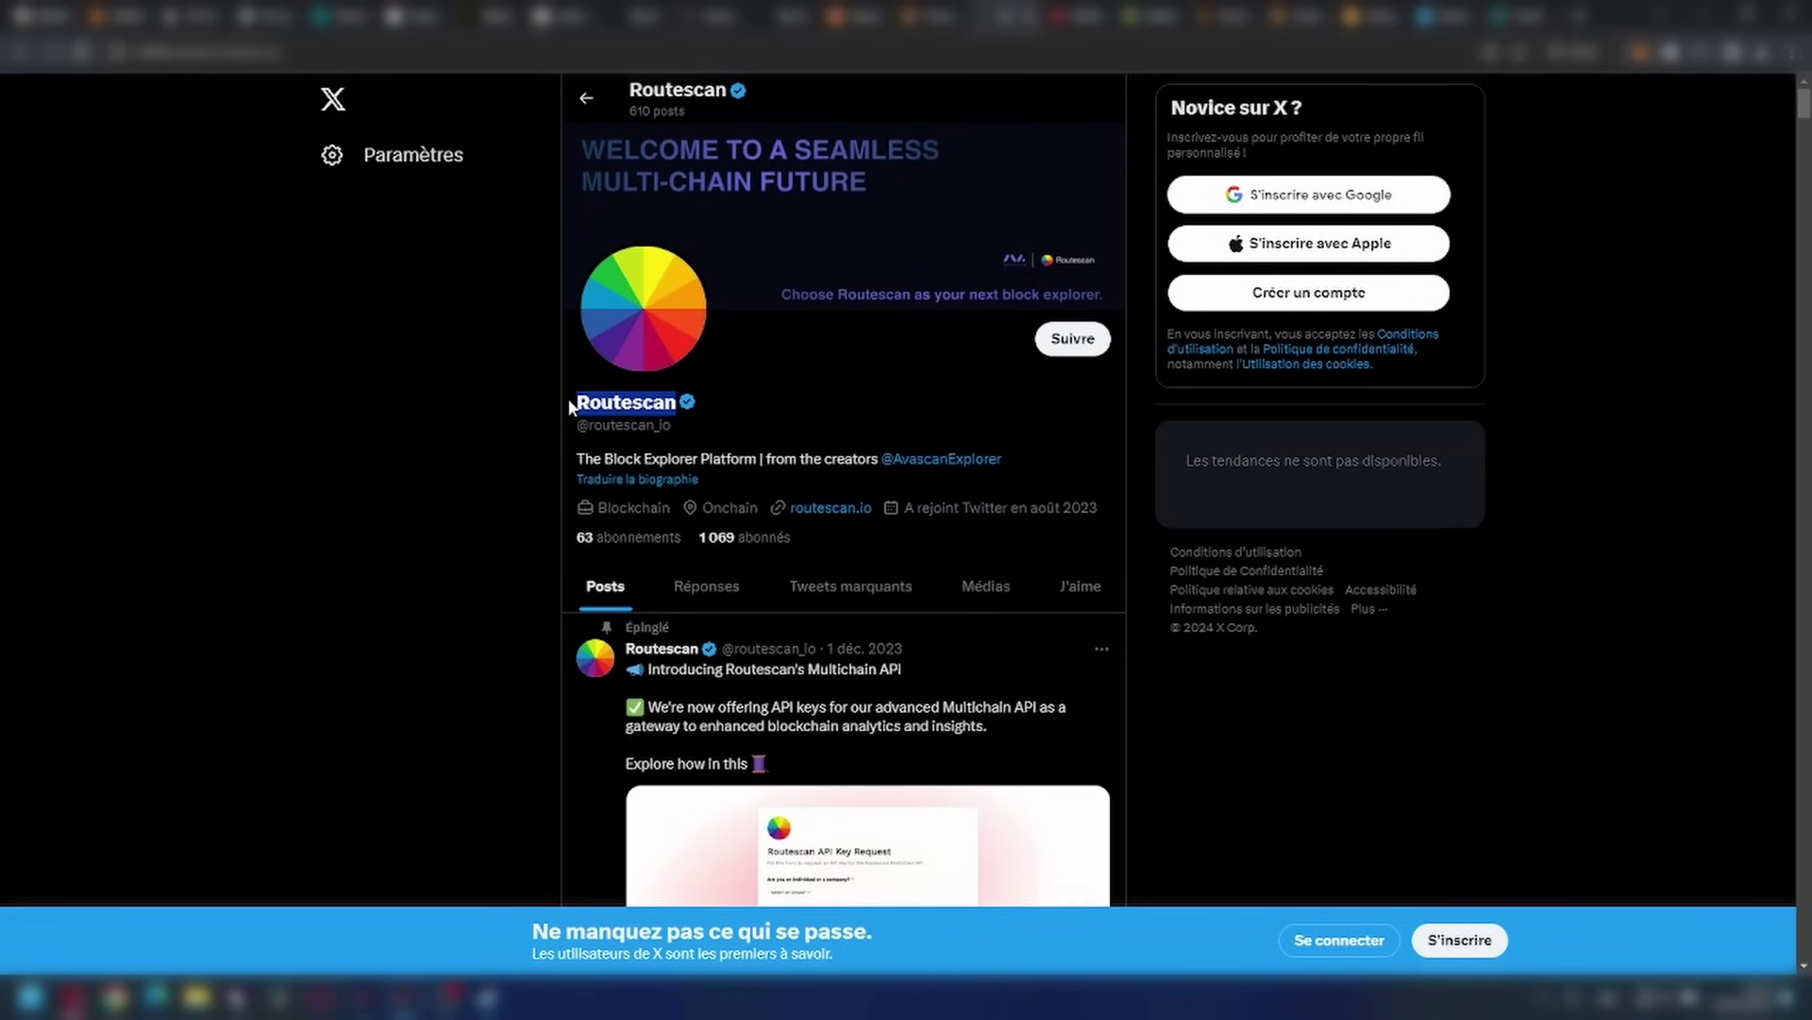
{"action": "left_click", "coordinate": [844, 507]}
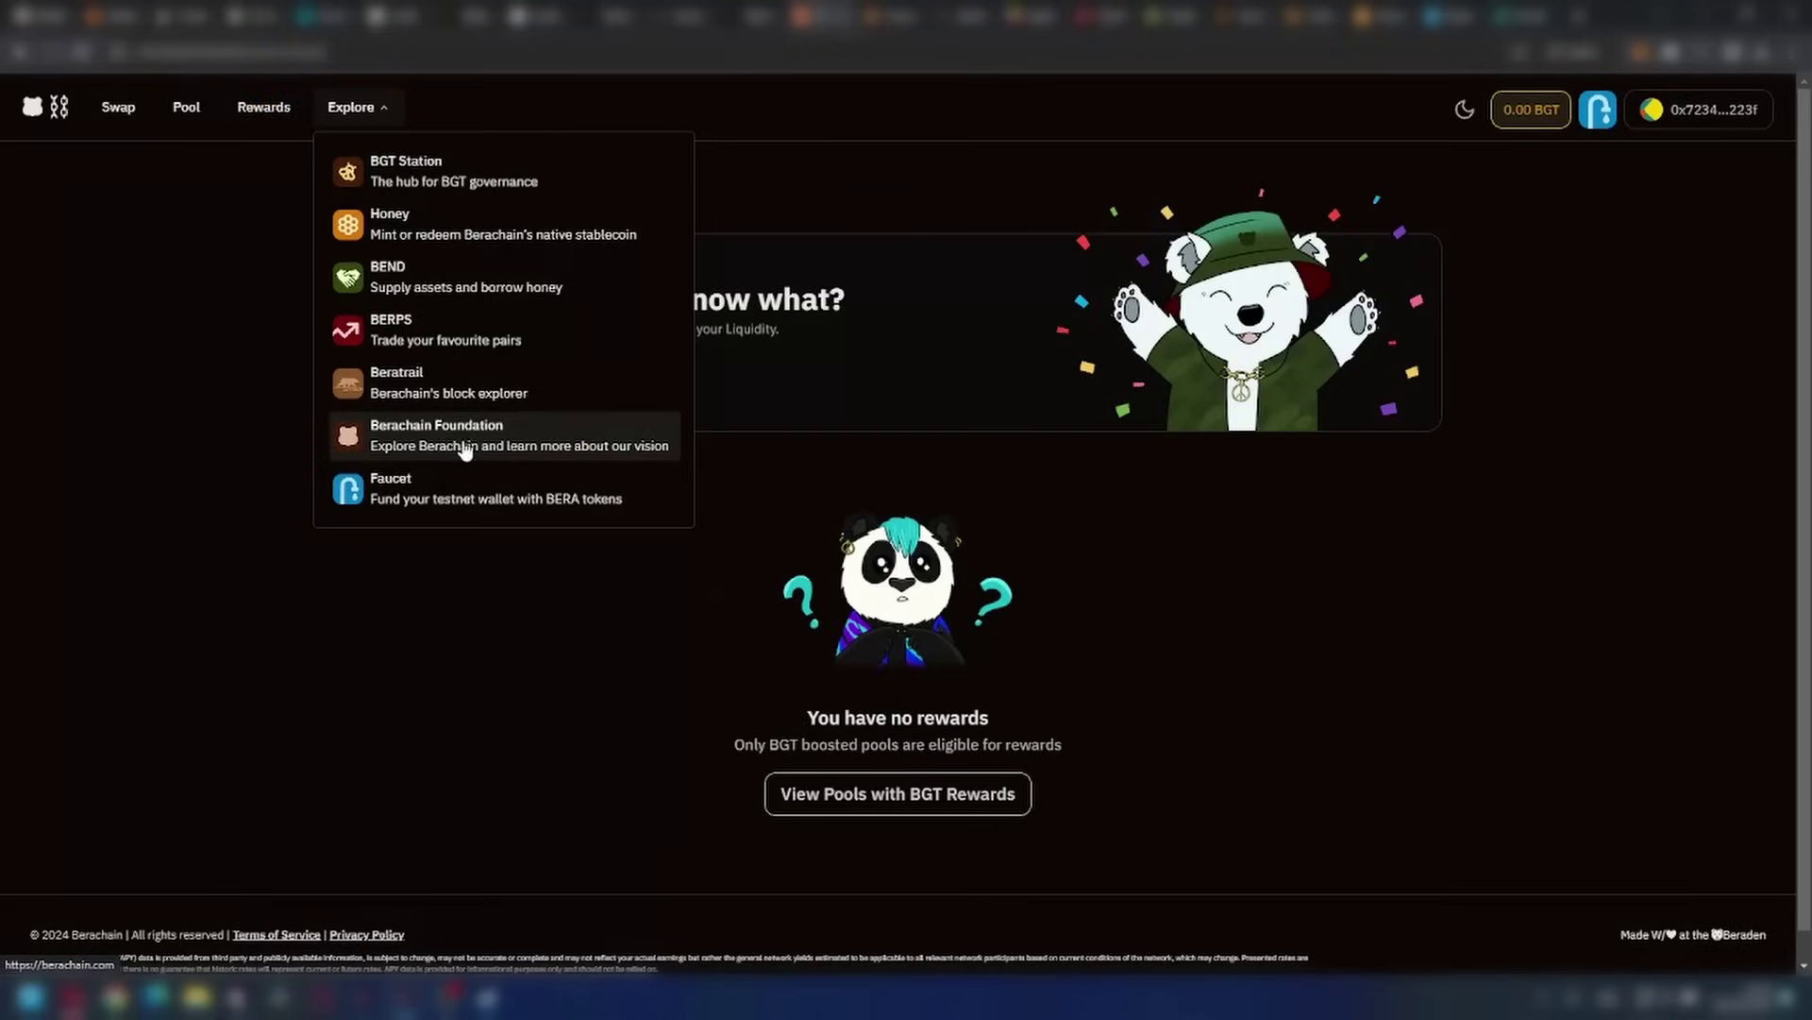
{"action": "left_click", "coordinate": [445, 448]}
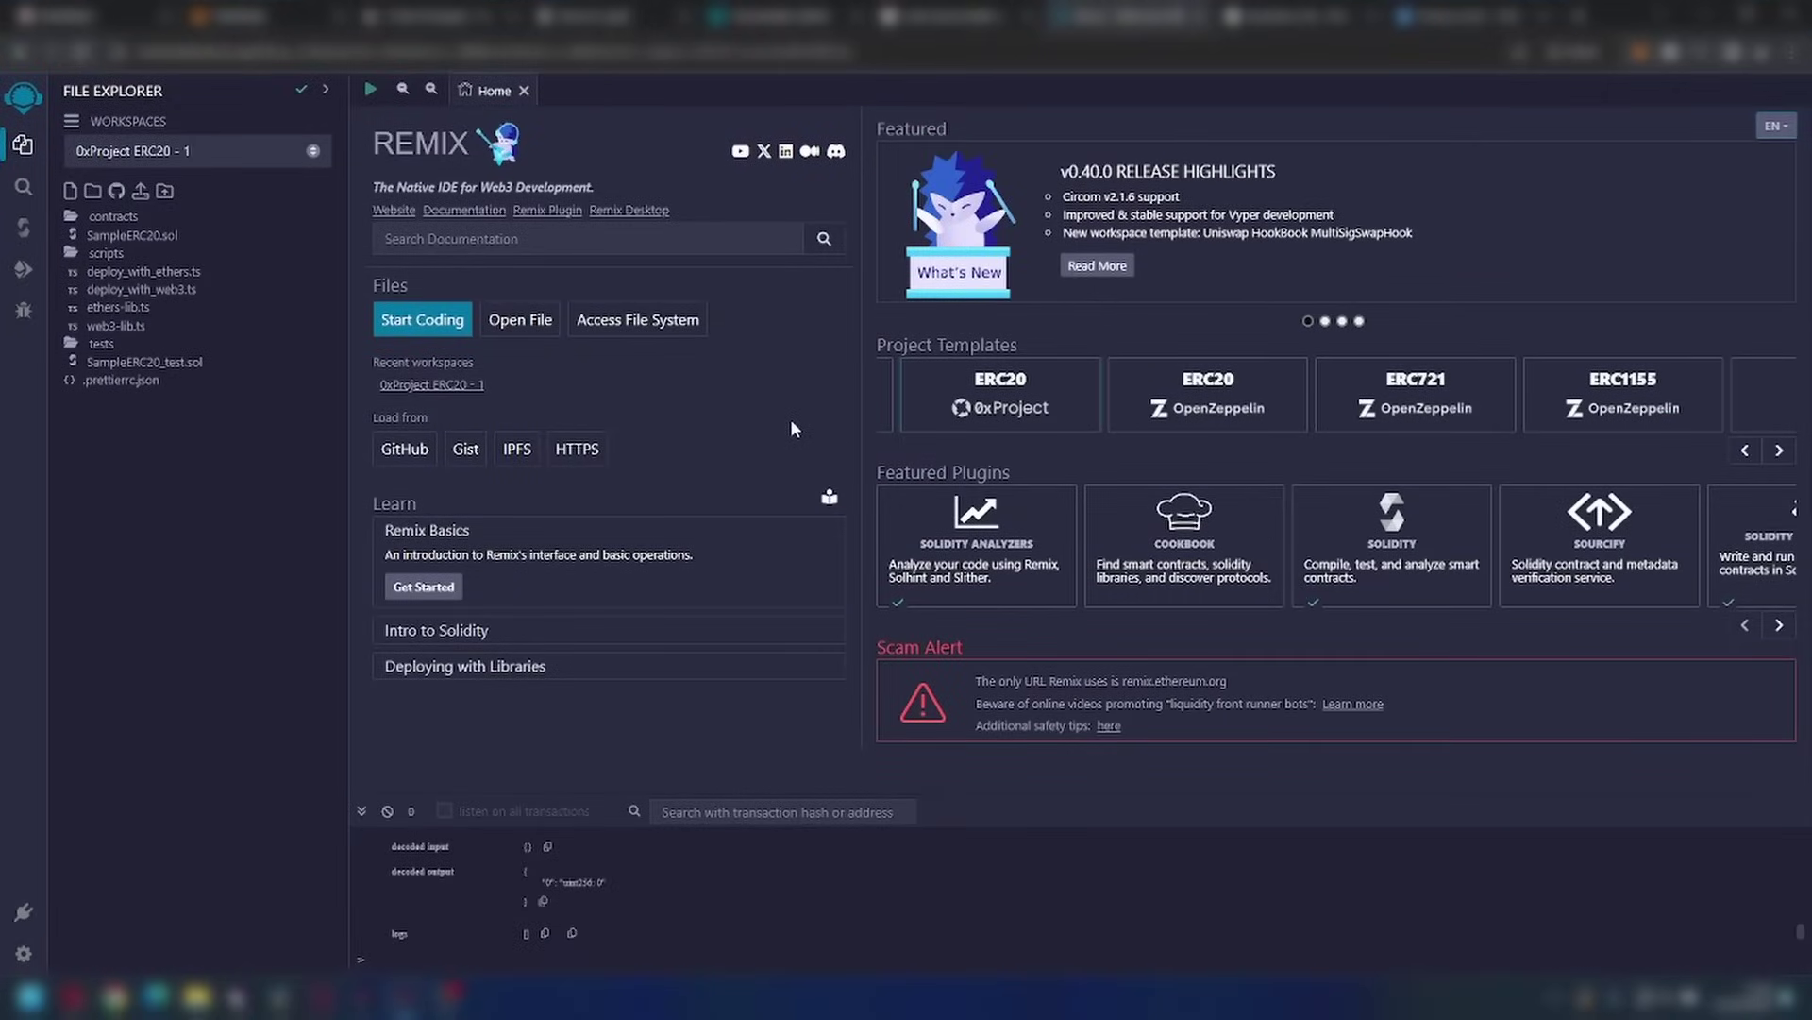
- Switch to Remix, create a workspace from the Basic project template, and open the 1_Storage.sol contract
{"action": "scroll", "coordinate": [1333, 397], "scroll_direction": "right", "scroll_amount": 2}
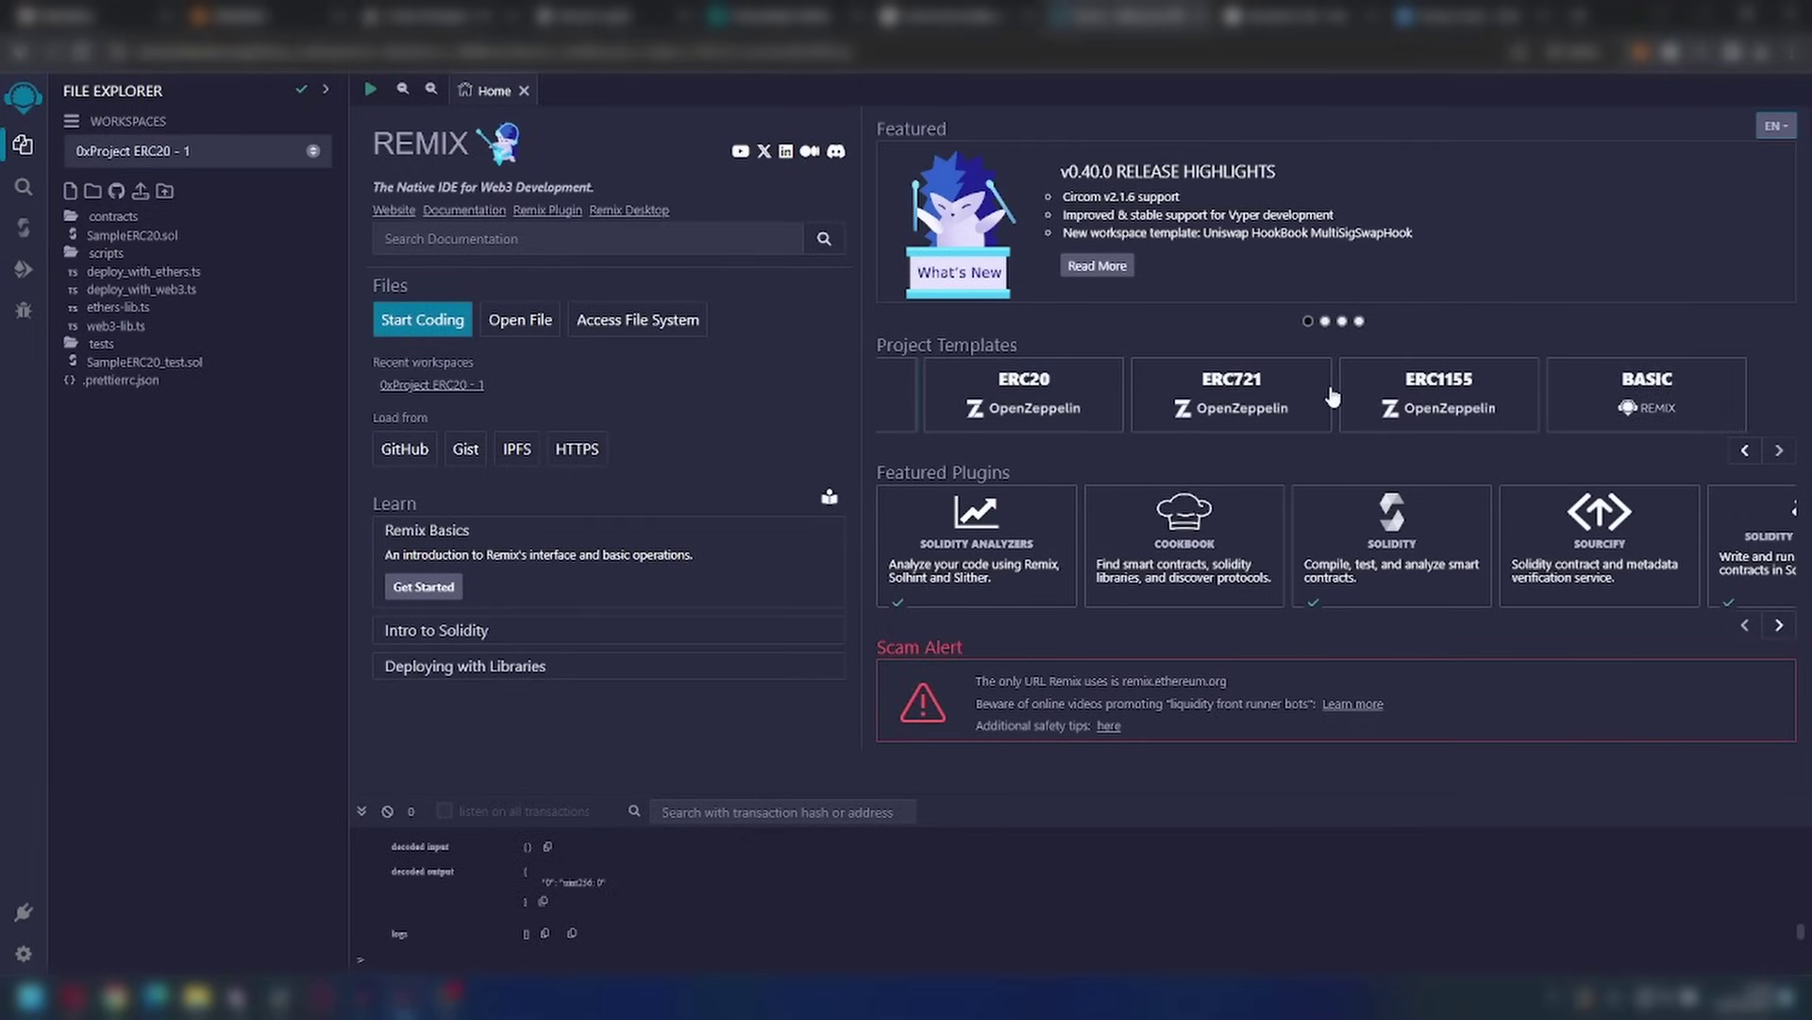
{"action": "left_click", "coordinate": [1638, 415]}
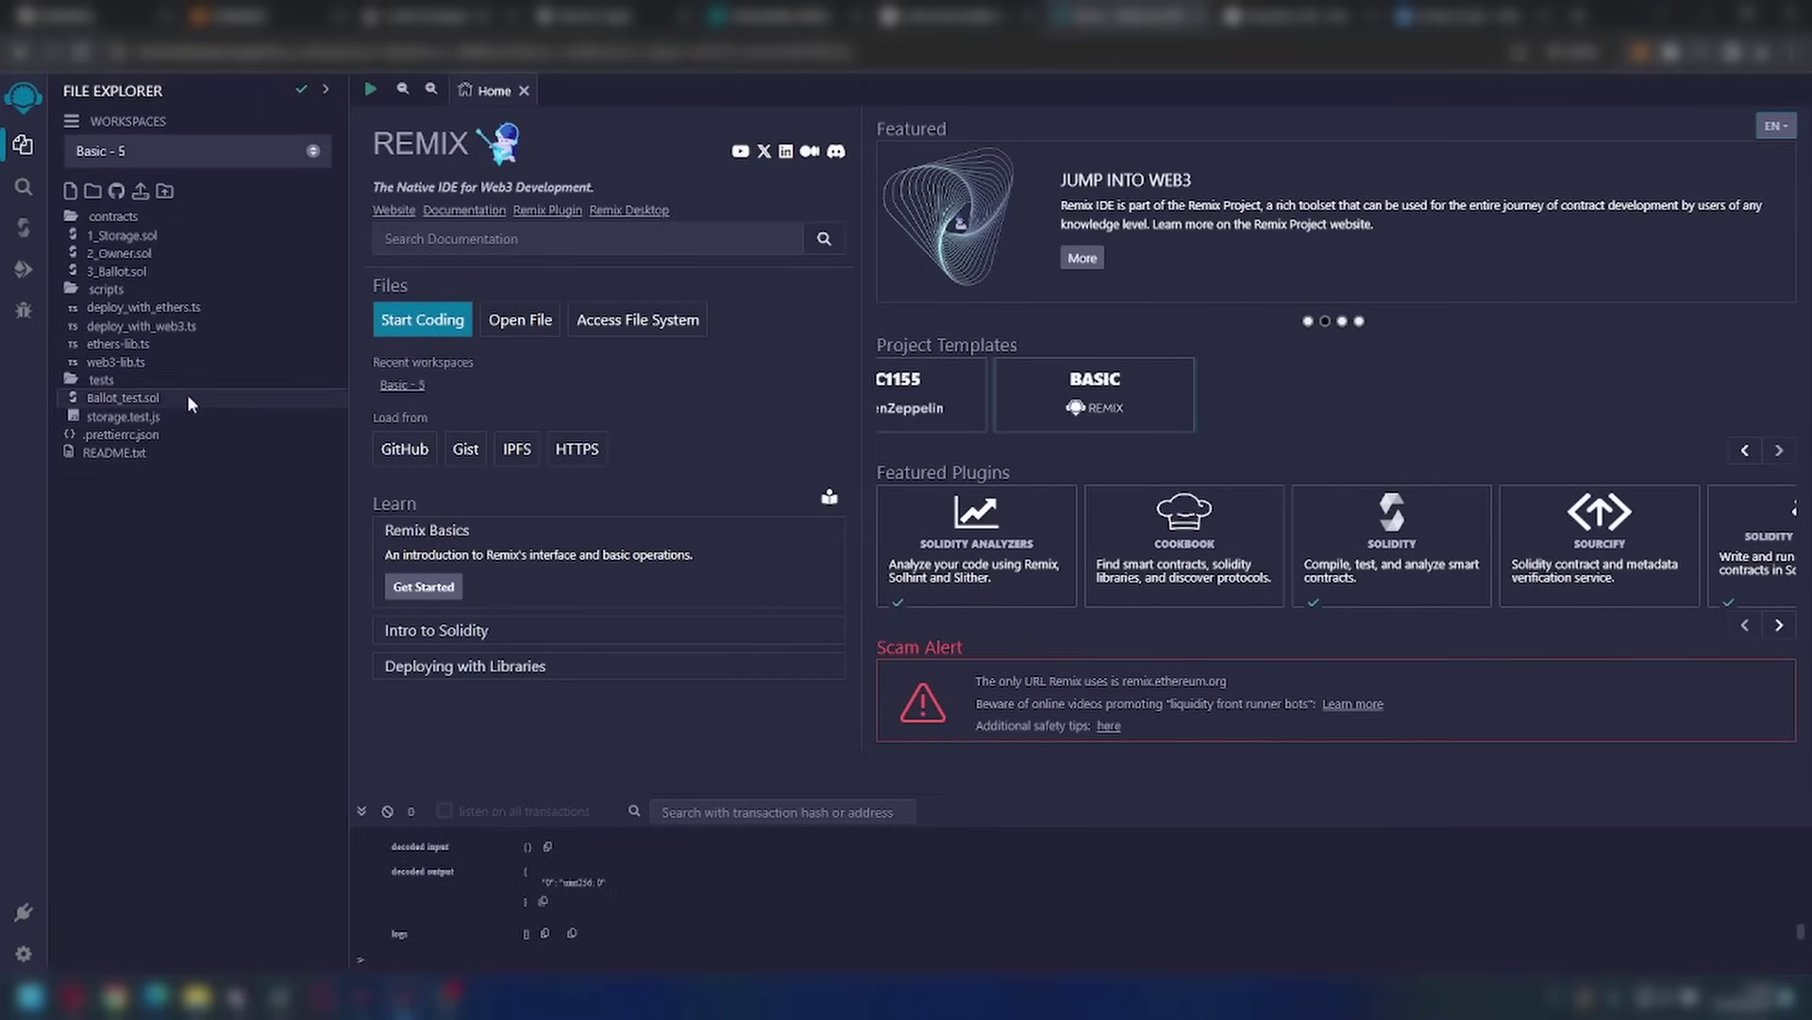
{"action": "left_click", "coordinate": [207, 238]}
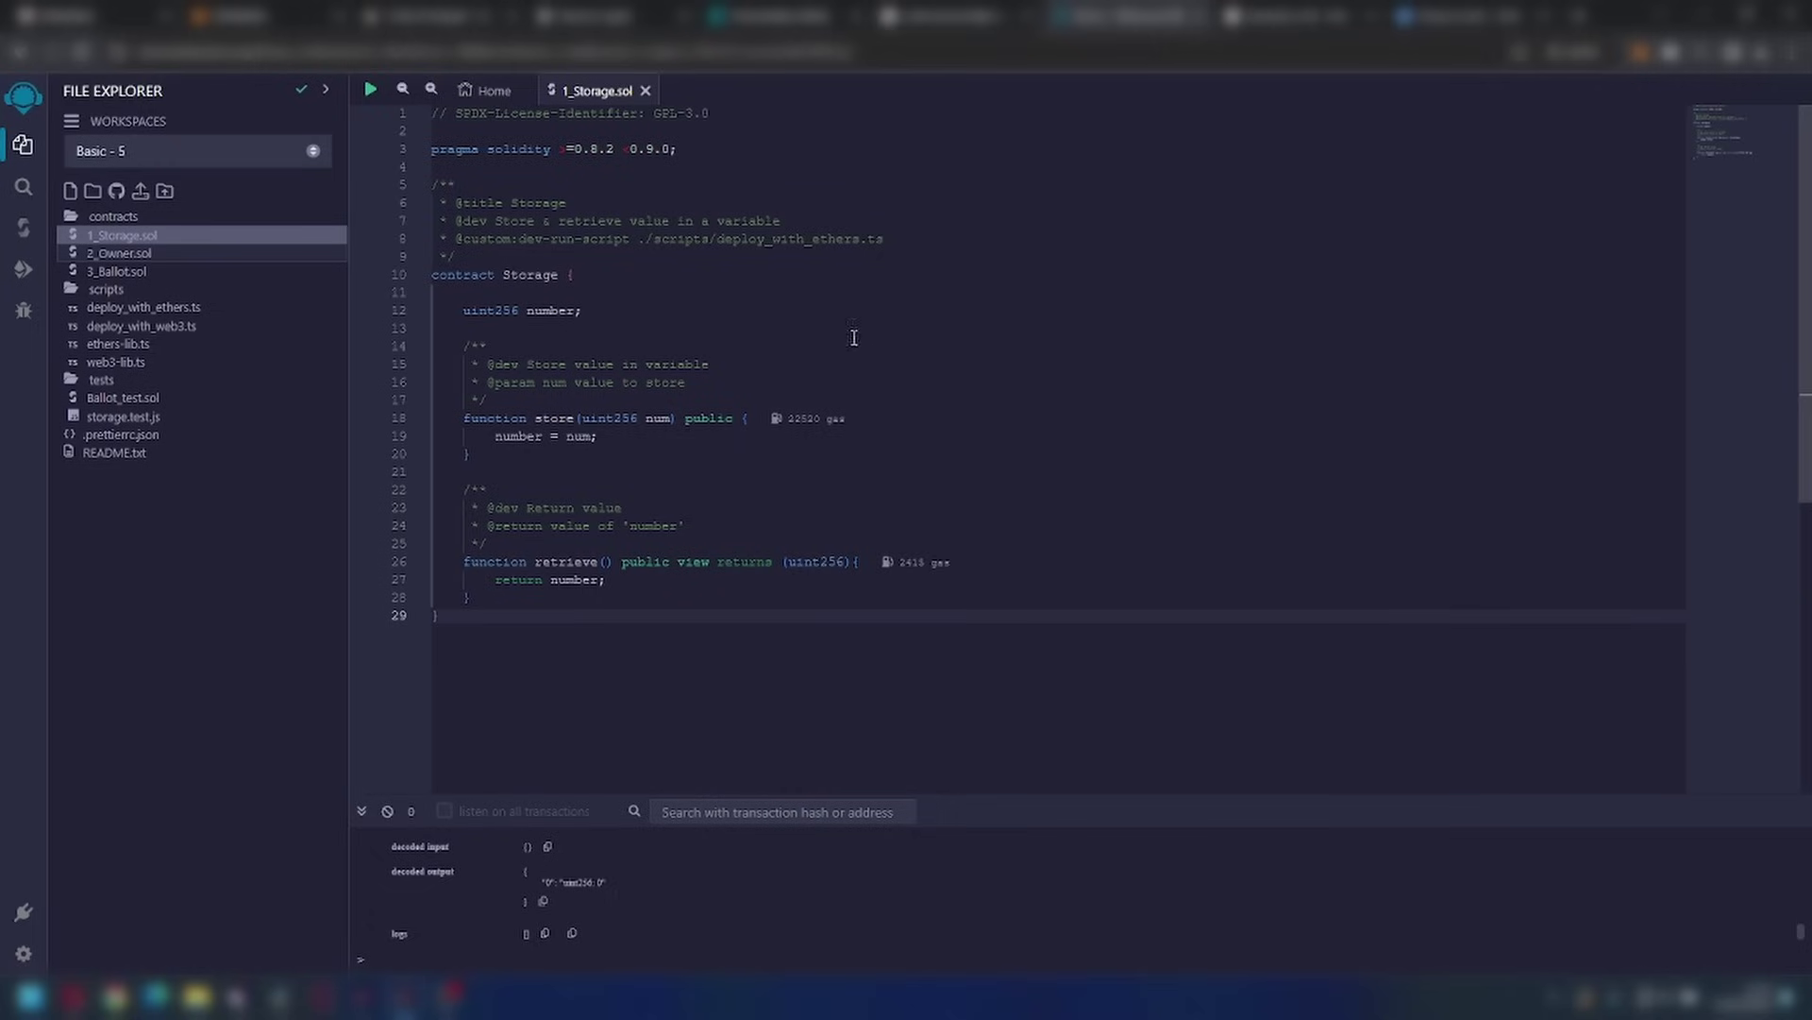
- Compile 1_Storage.sol and set the deployment environment to Injected Provider - MetaMask
{"action": "left_click", "coordinate": [25, 236]}
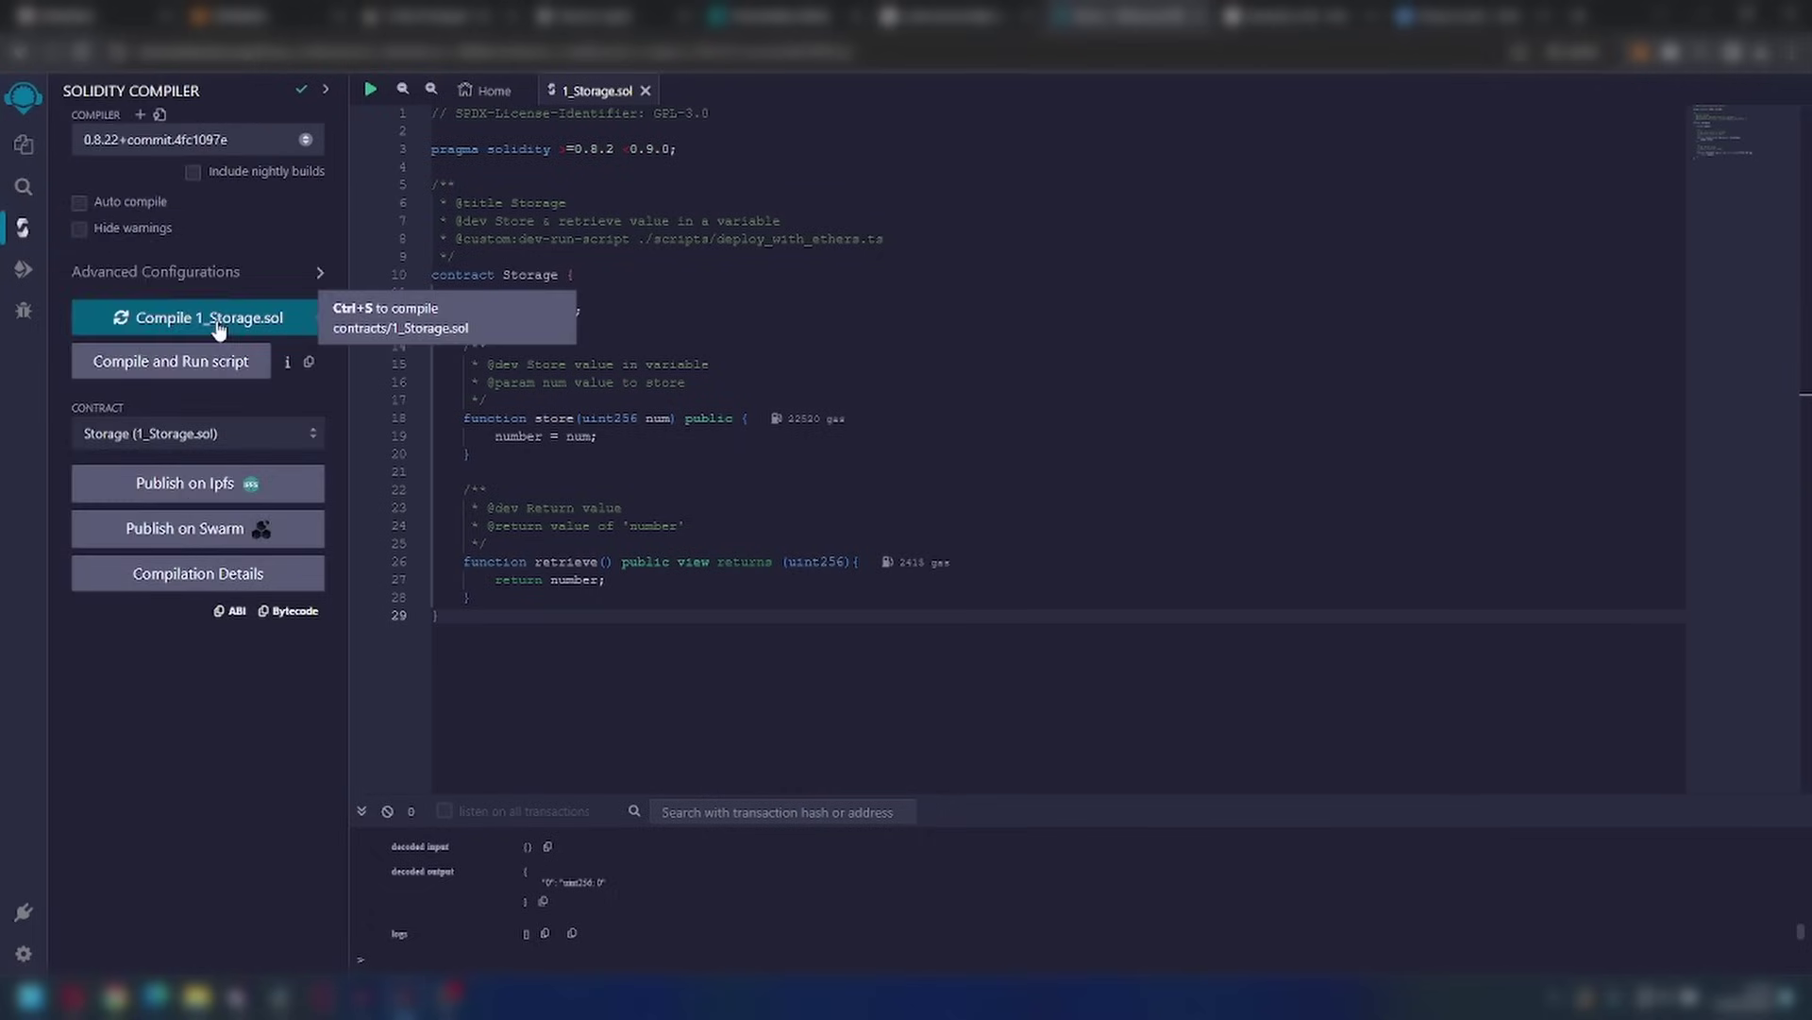
{"action": "left_click", "coordinate": [220, 324]}
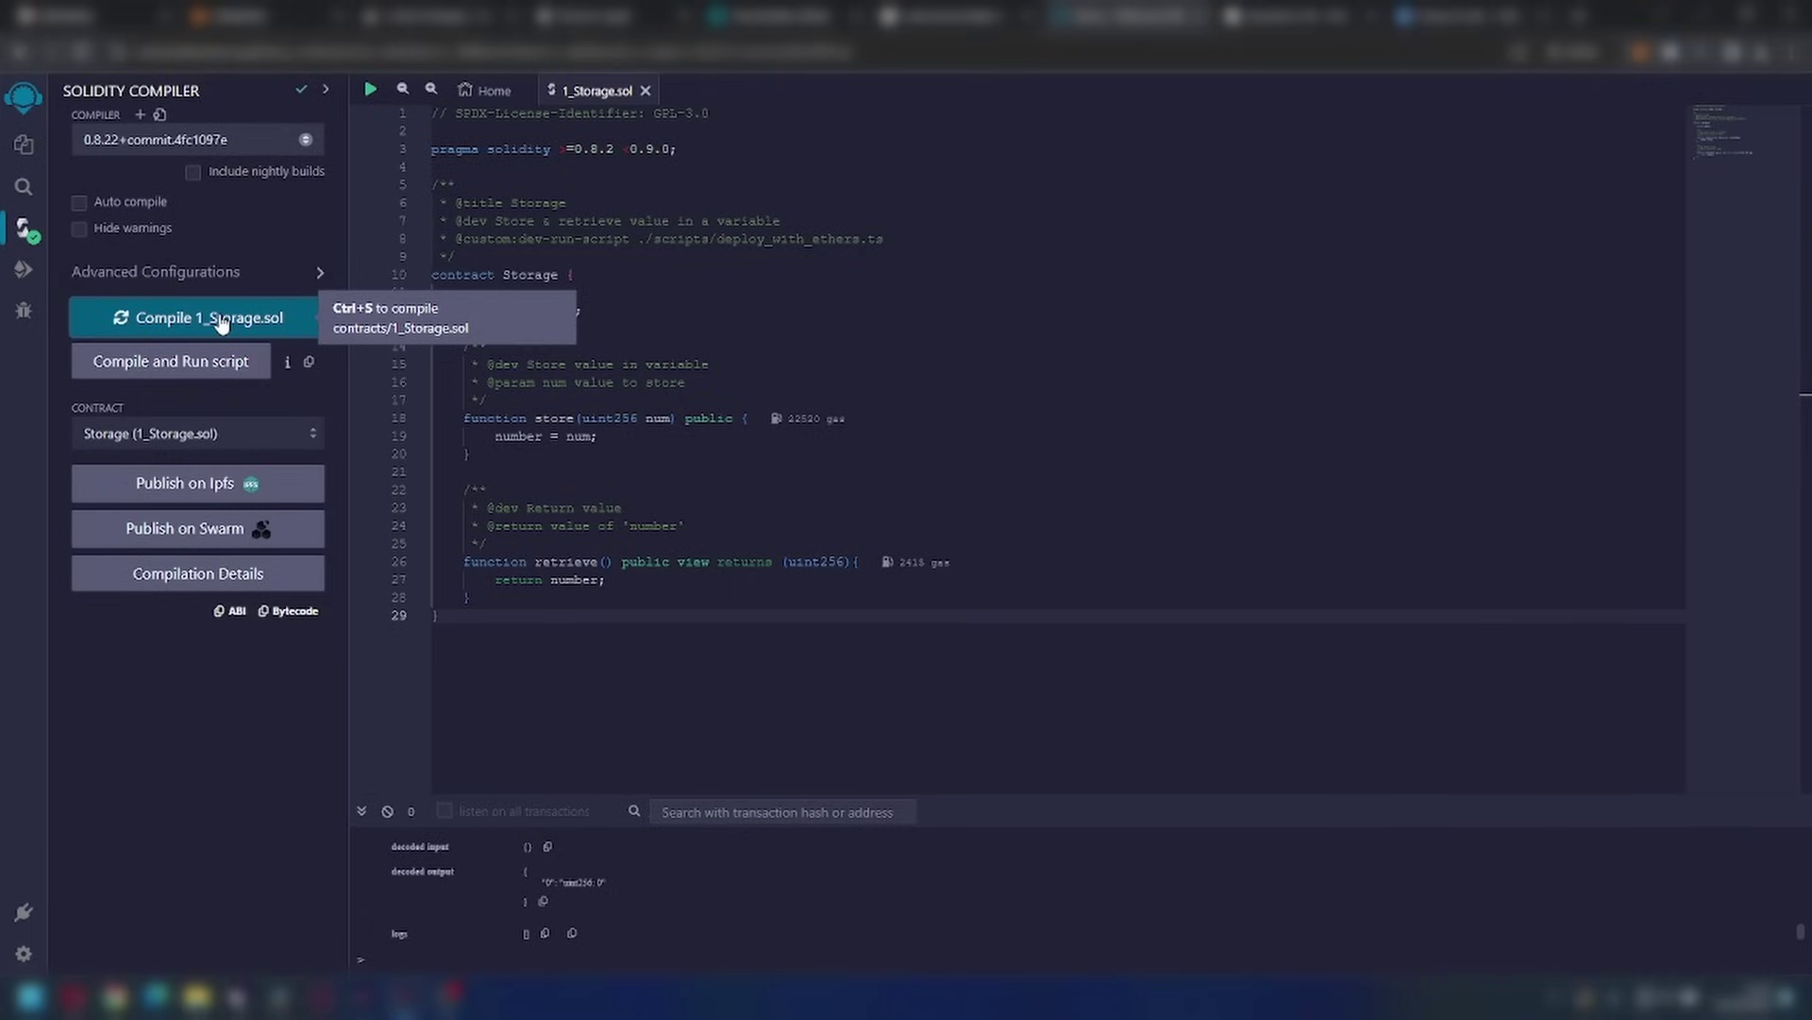
{"action": "left_click", "coordinate": [24, 272]}
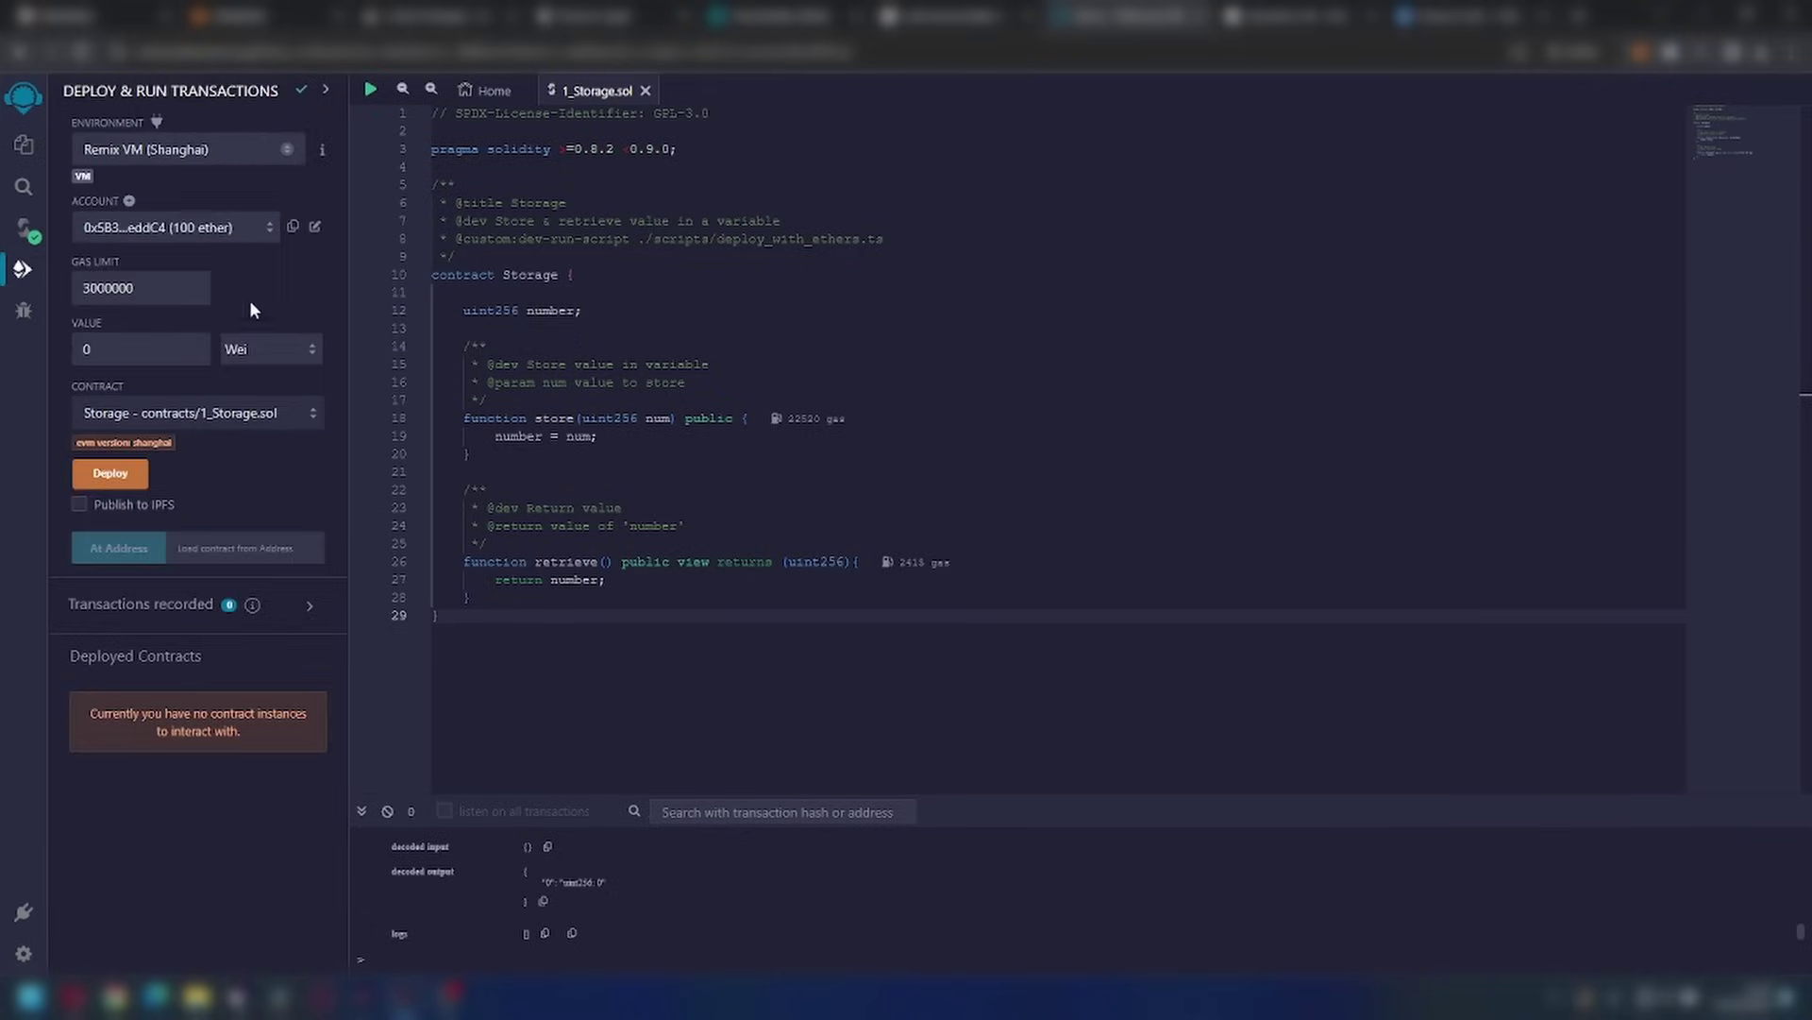
{"action": "left_click", "coordinate": [146, 155]}
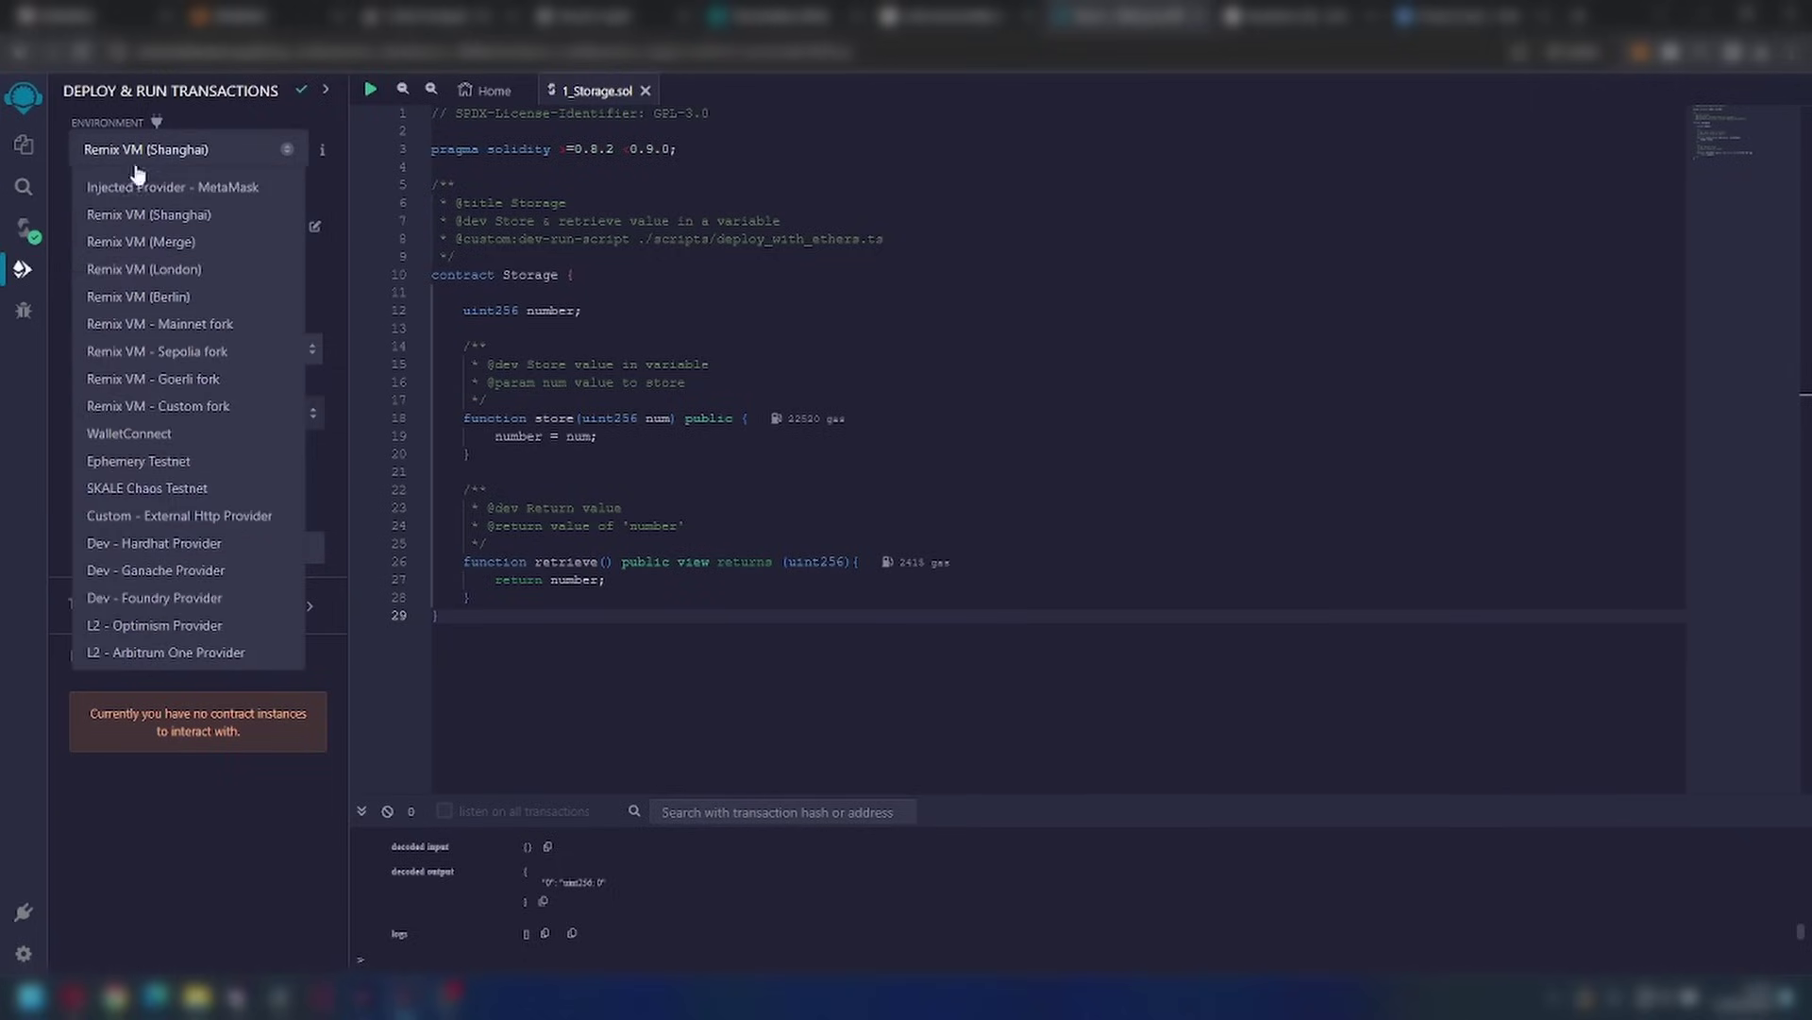
{"action": "left_click", "coordinate": [198, 188]}
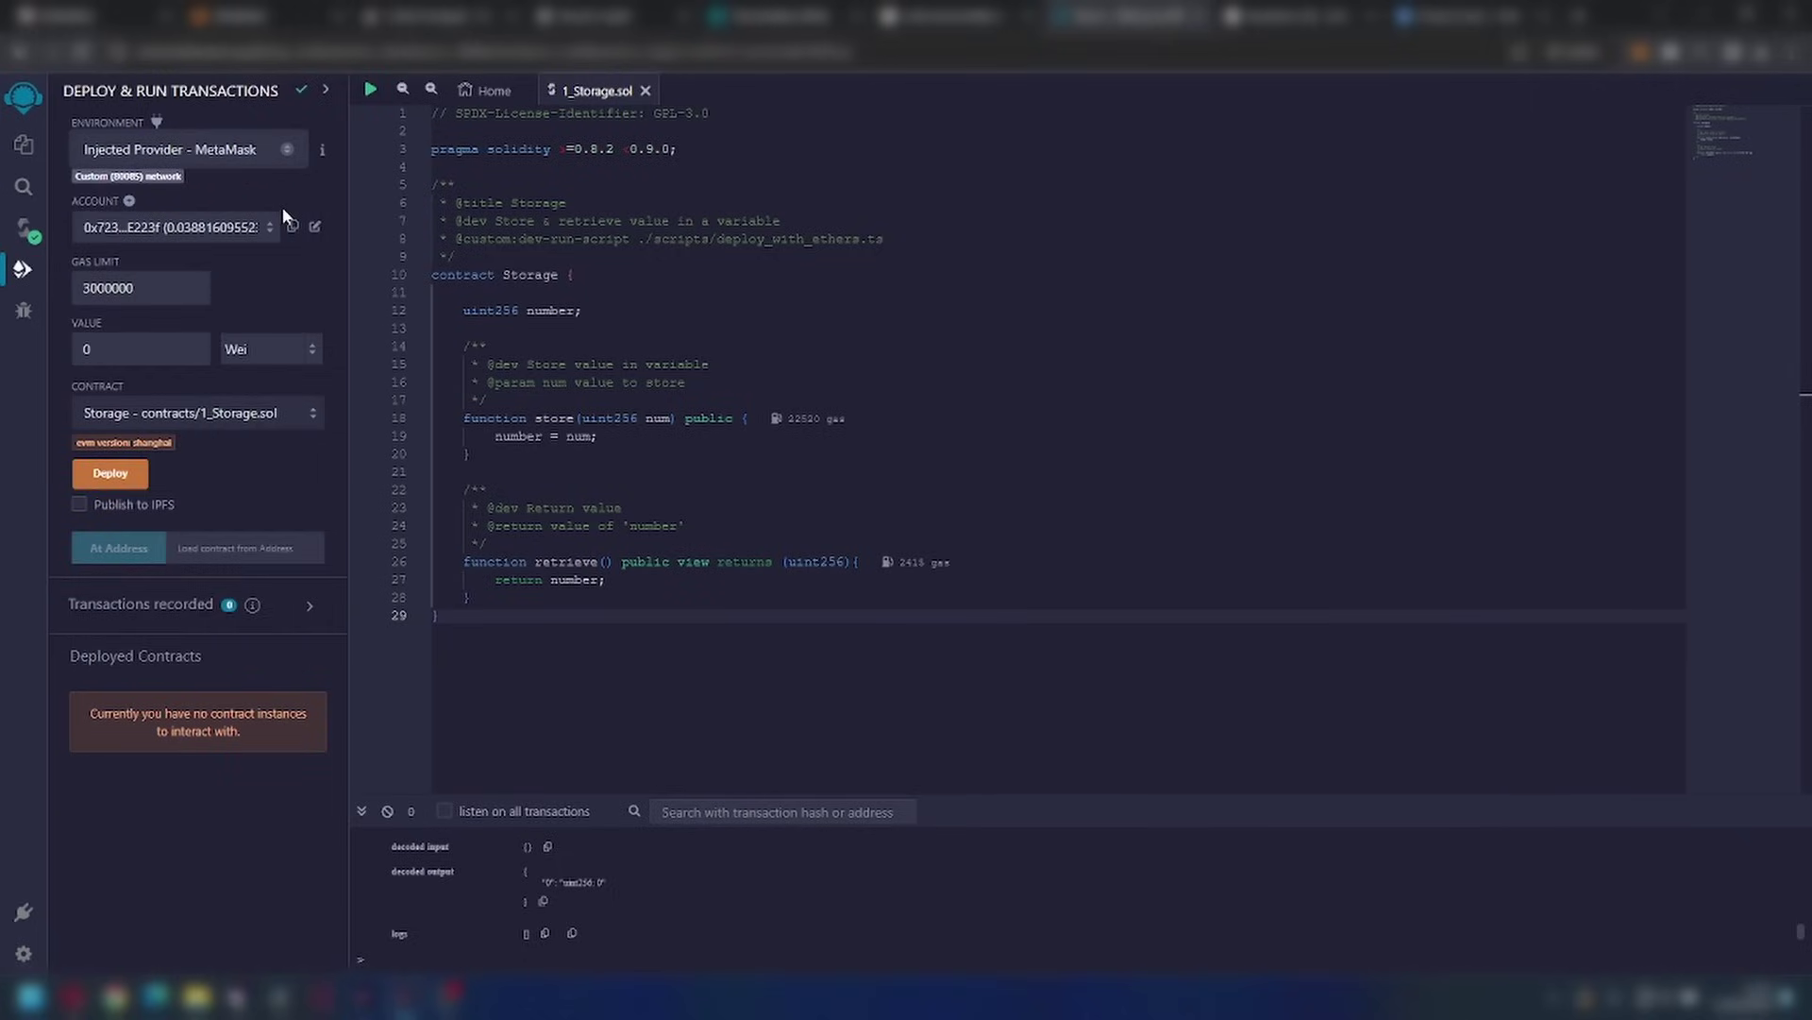
- Check the wallet's BERA balance and deploy the Storage contract to Berachain Artio, approving the deployment in MetaMask
{"action": "left_click", "coordinate": [1641, 51]}
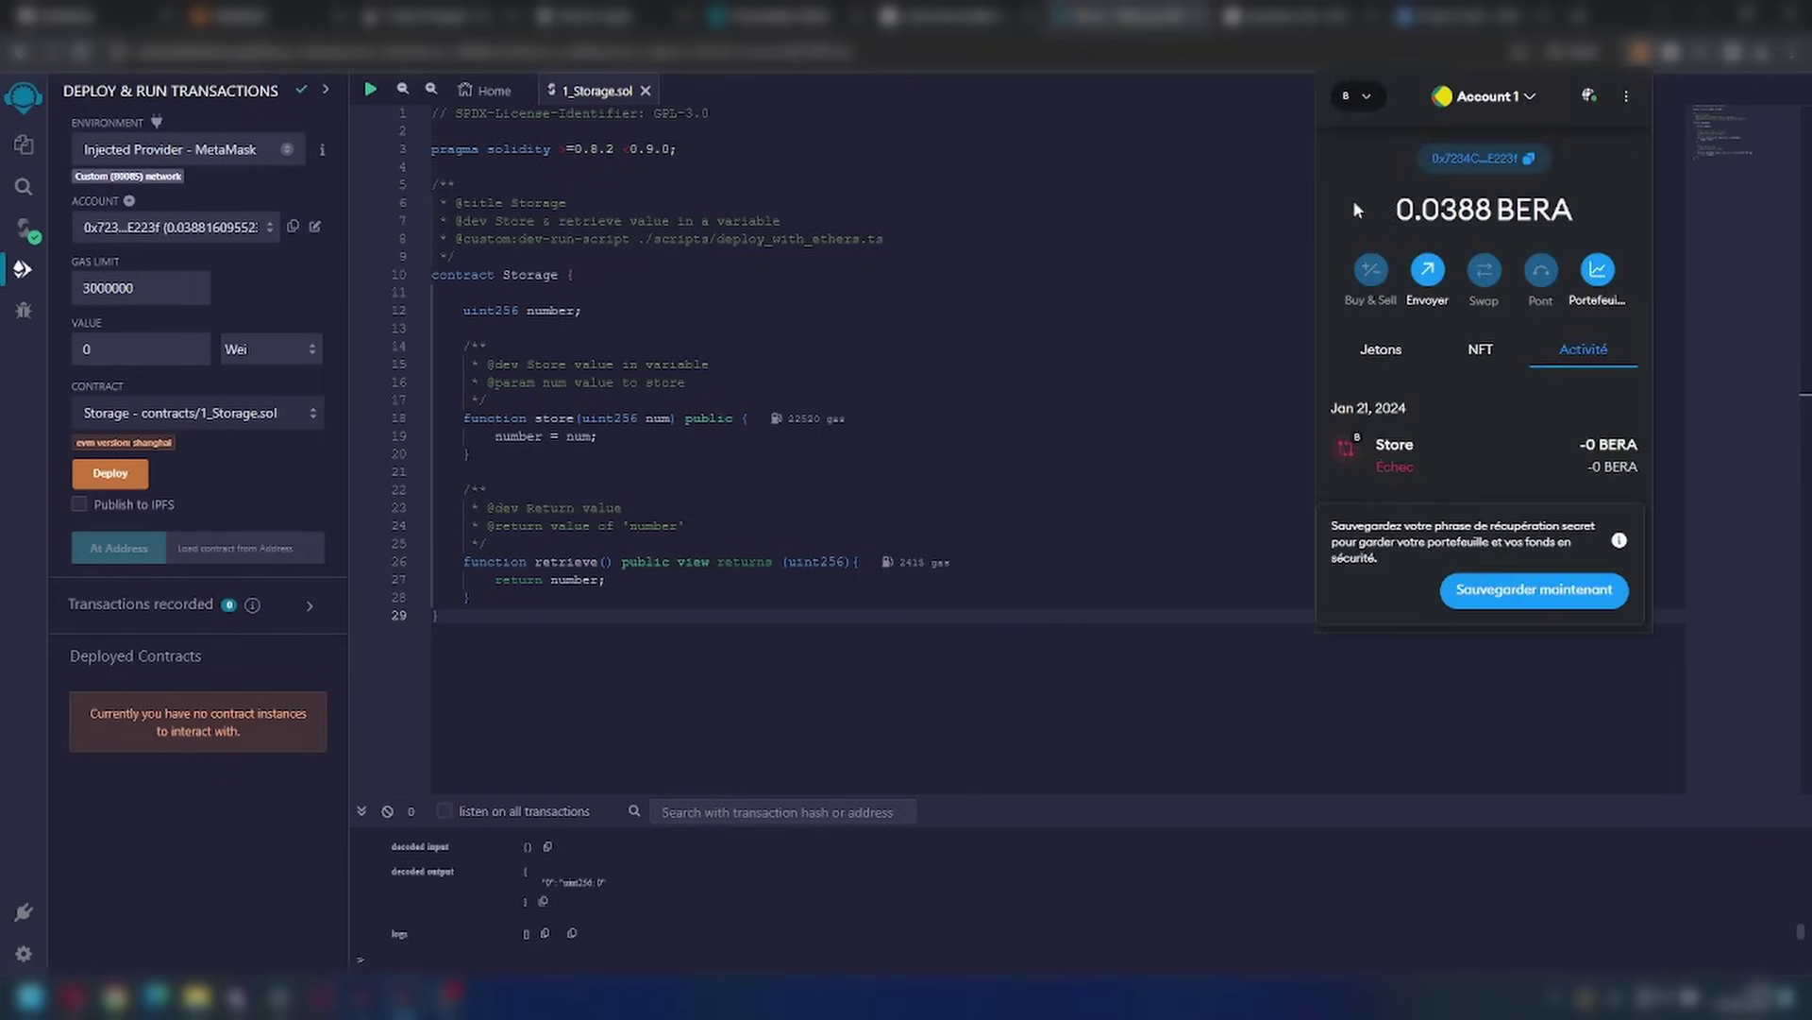
{"action": "left_click_drag", "start_coordinate": [1395, 210], "coordinate": [1575, 236]}
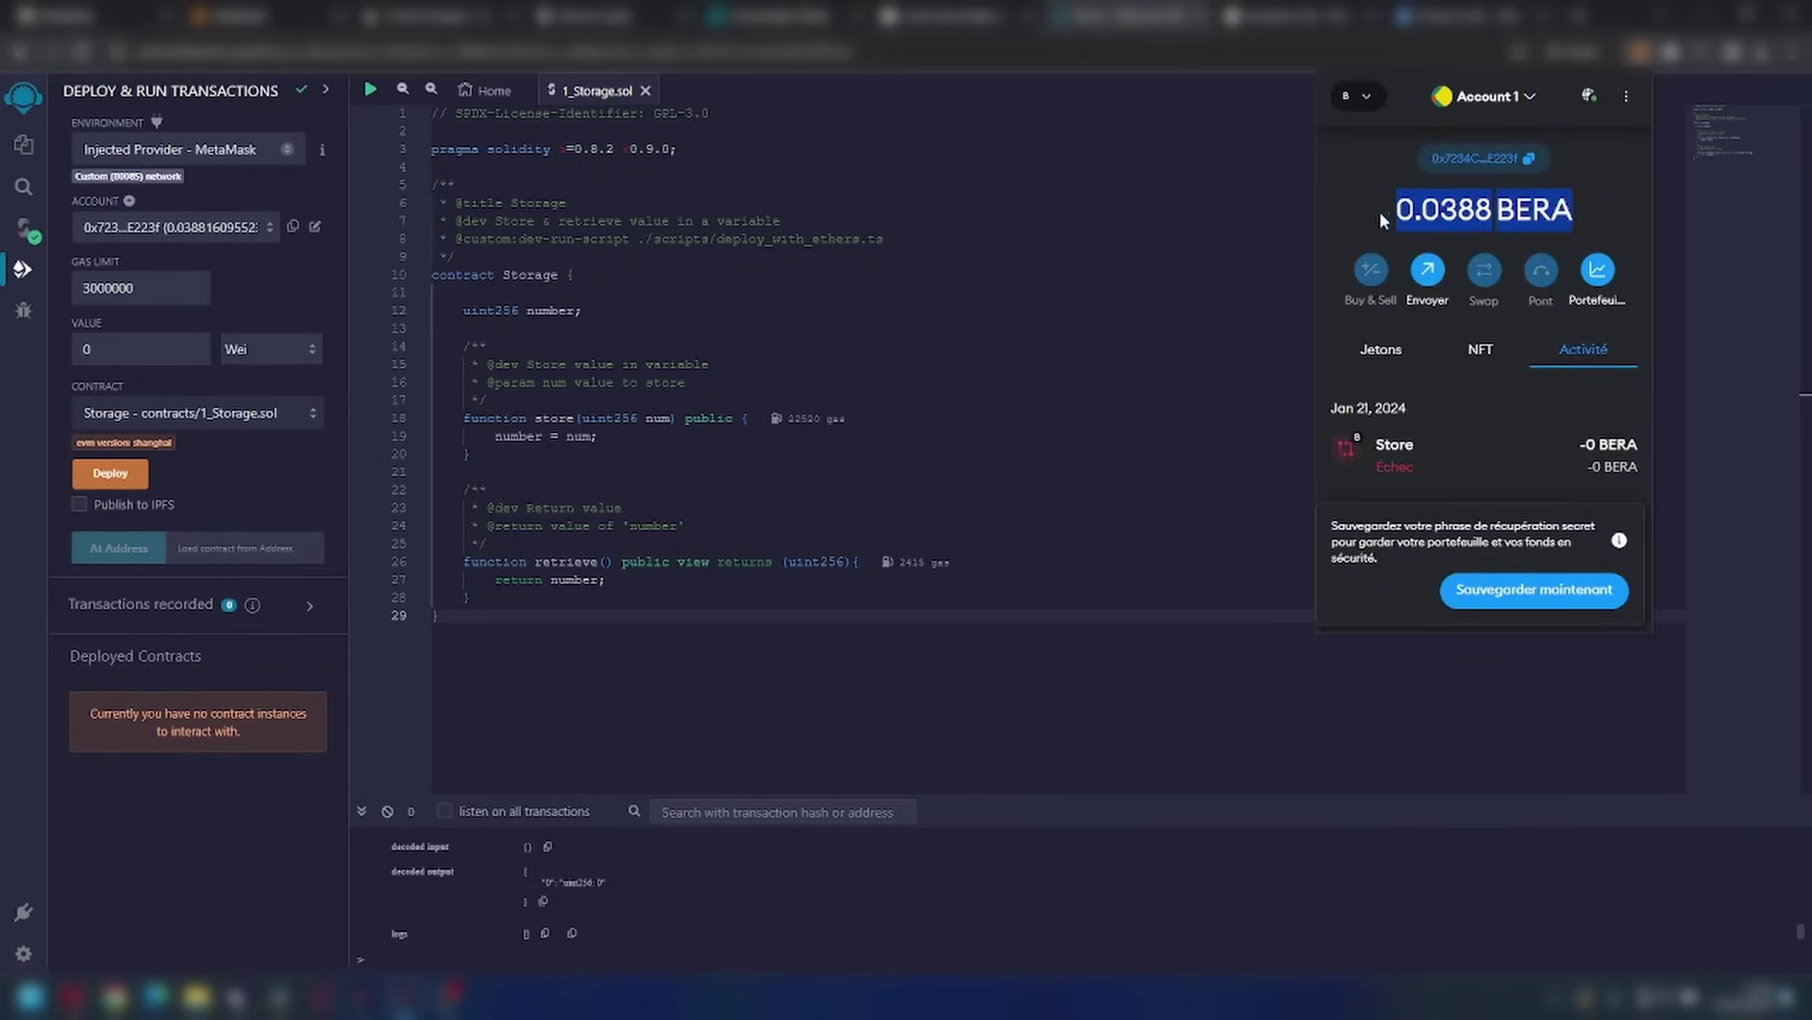
{"action": "left_click", "coordinate": [116, 478]}
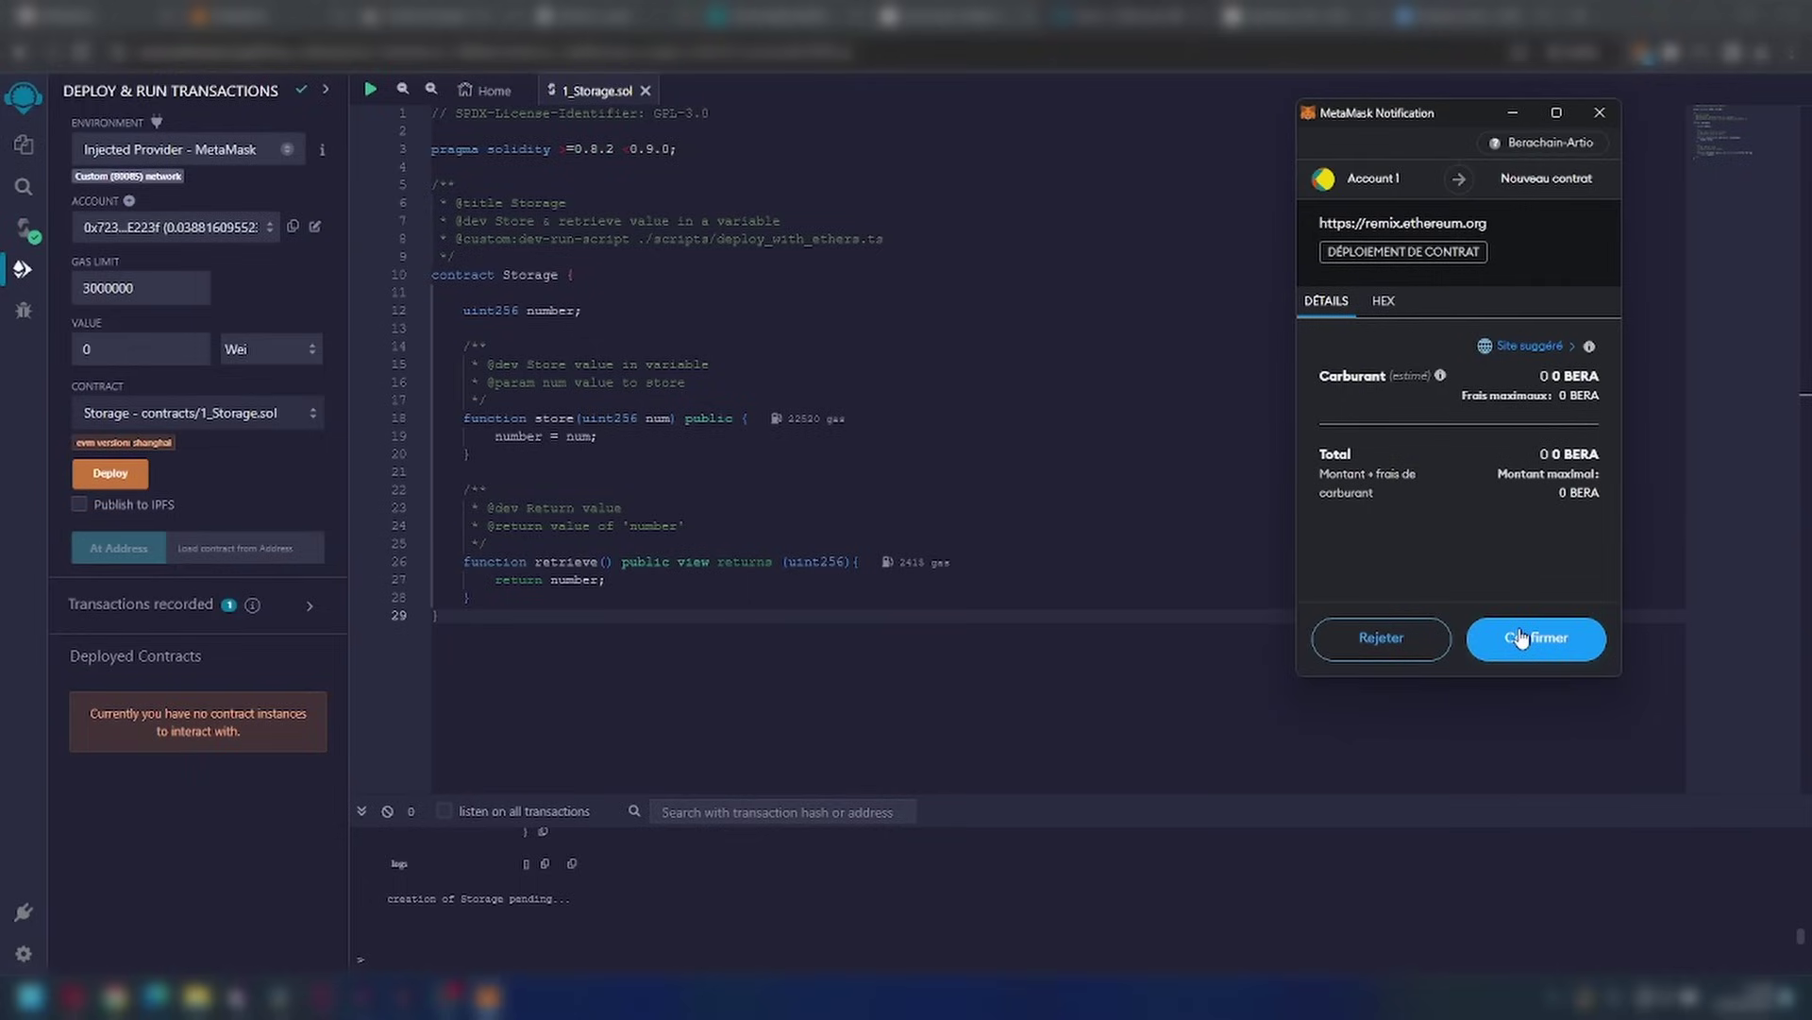
{"action": "left_click", "coordinate": [1530, 639]}
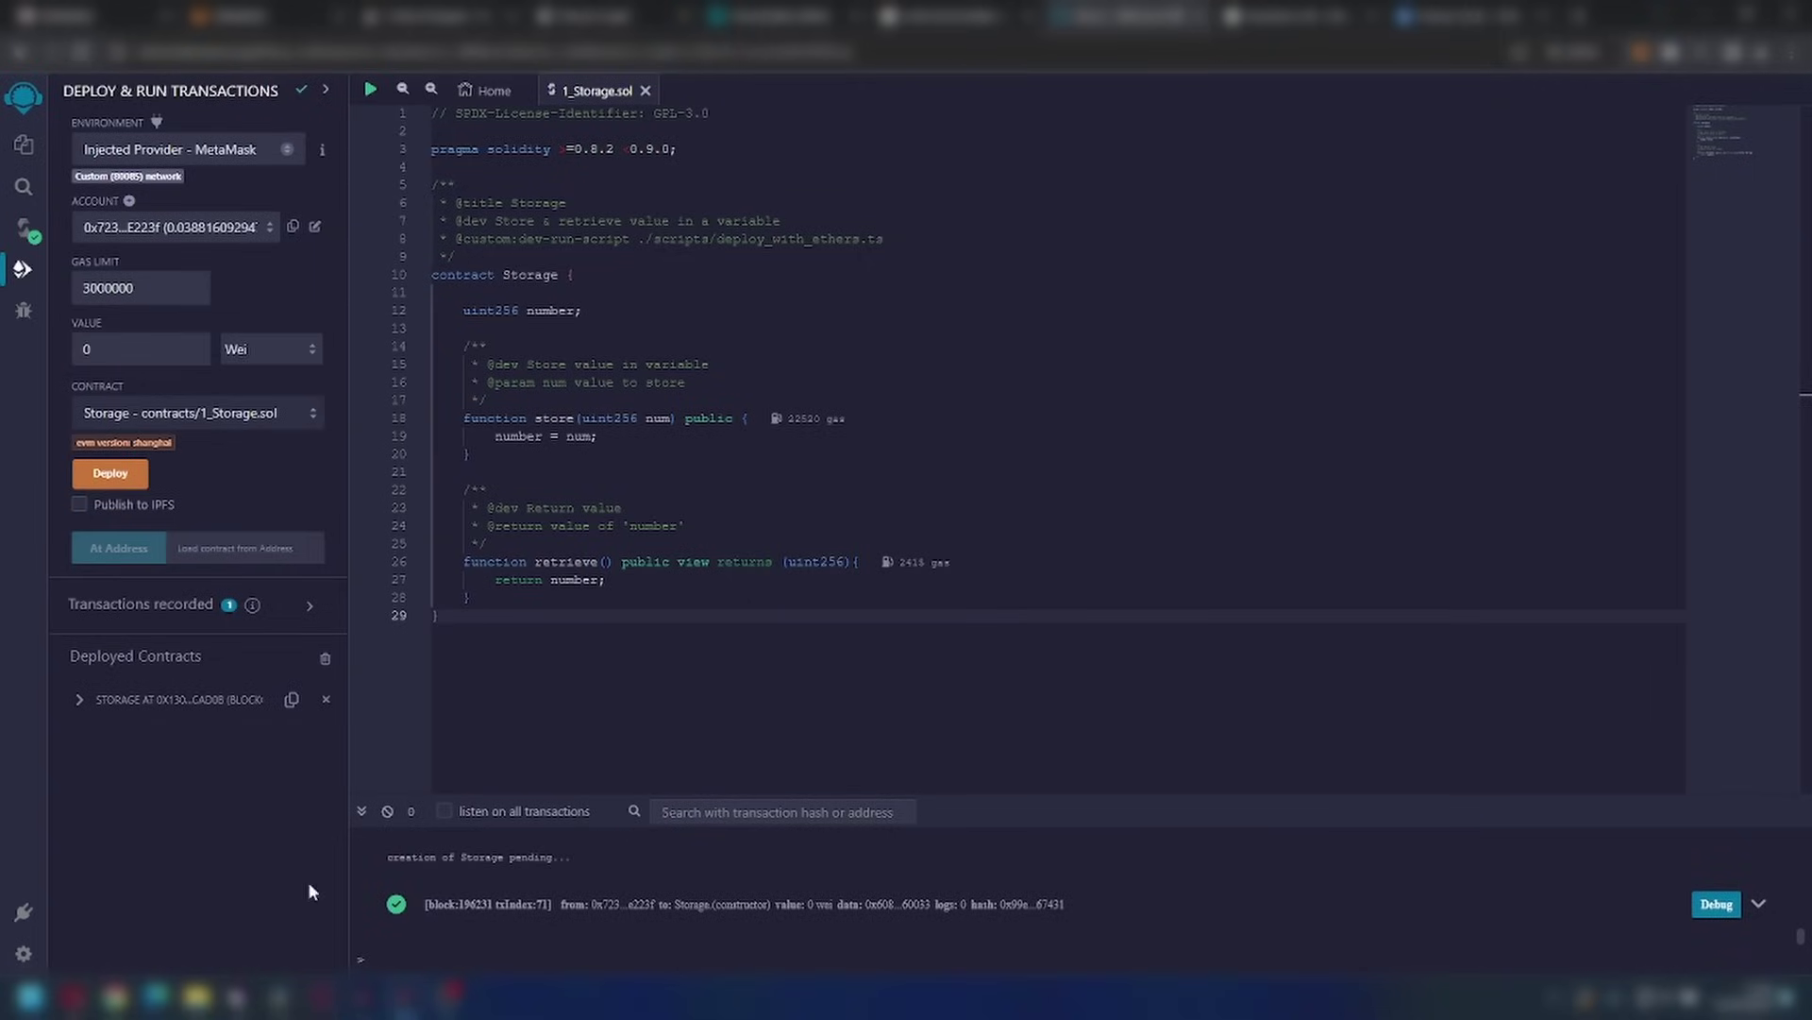
- Store the value 1 in the deployed Storage contract, approving the transaction in MetaMask, and retrieve the stored number
{"action": "left_click", "coordinate": [79, 700]}
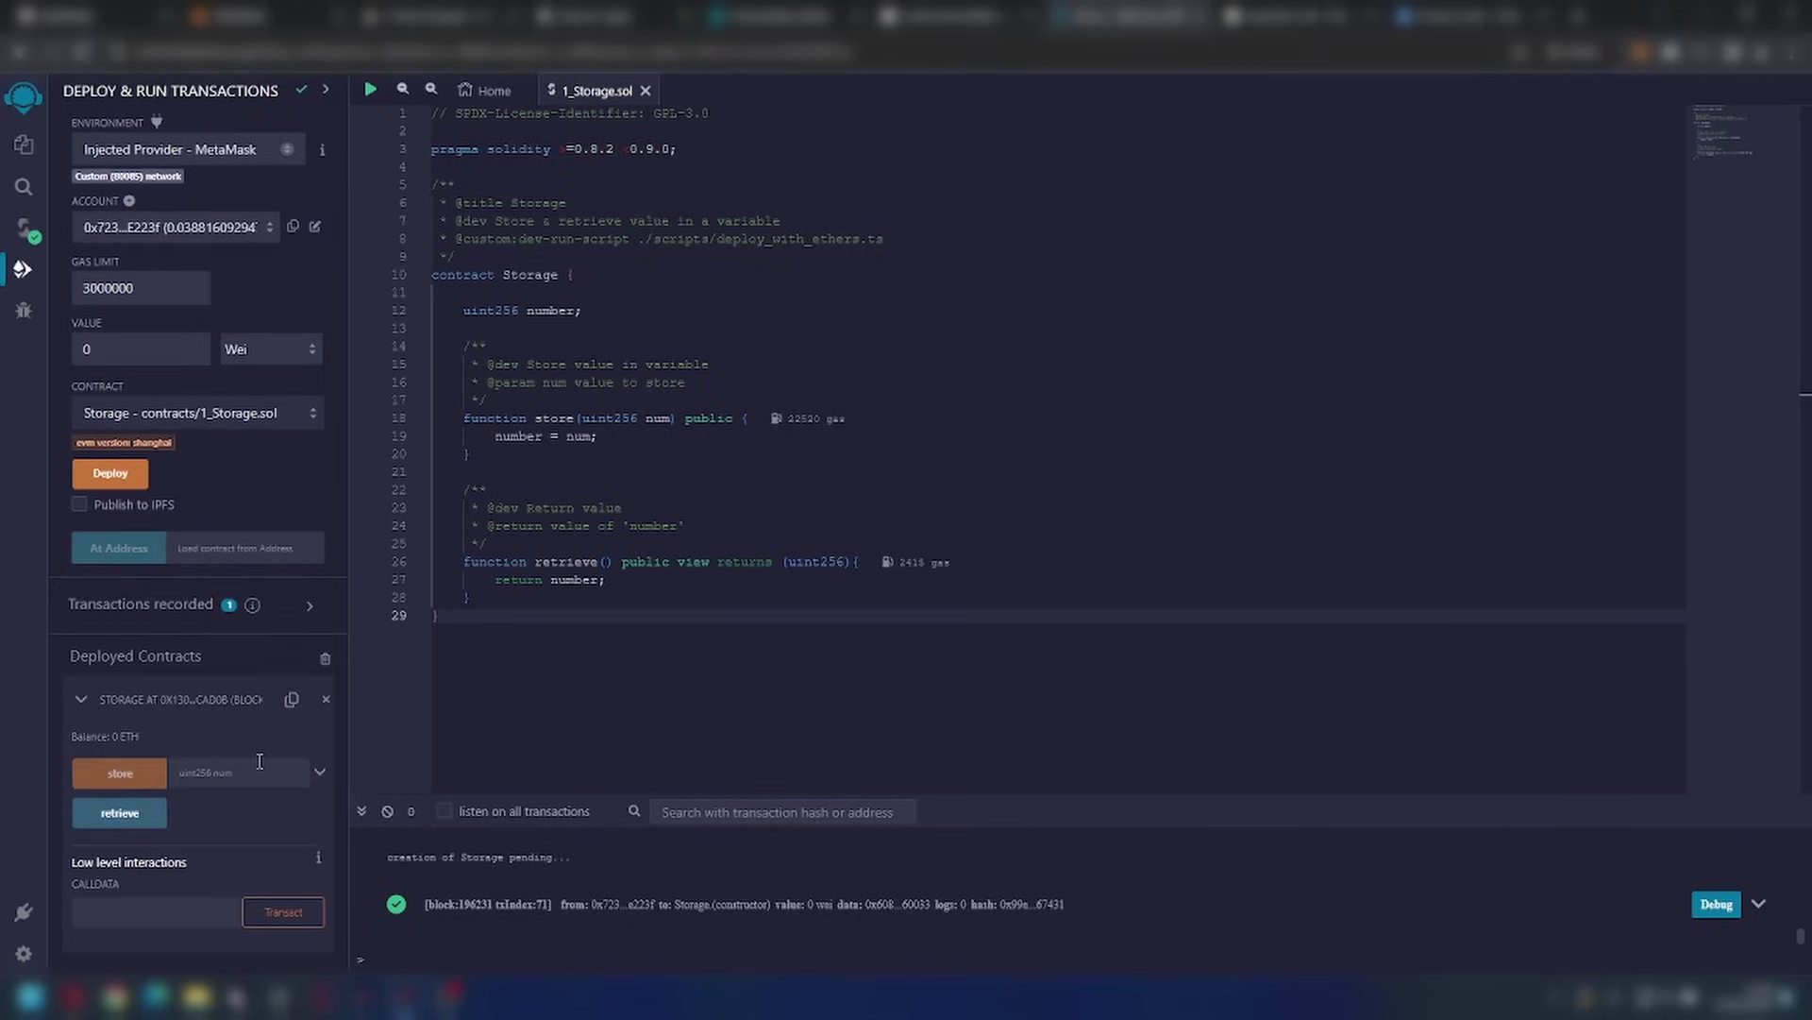
{"action": "left_click", "coordinate": [268, 766]}
{"action": "left_click", "coordinate": [120, 773]}
{"action": "scroll", "coordinate": [1467, 571], "scroll_direction": "down", "scroll_amount": 1}
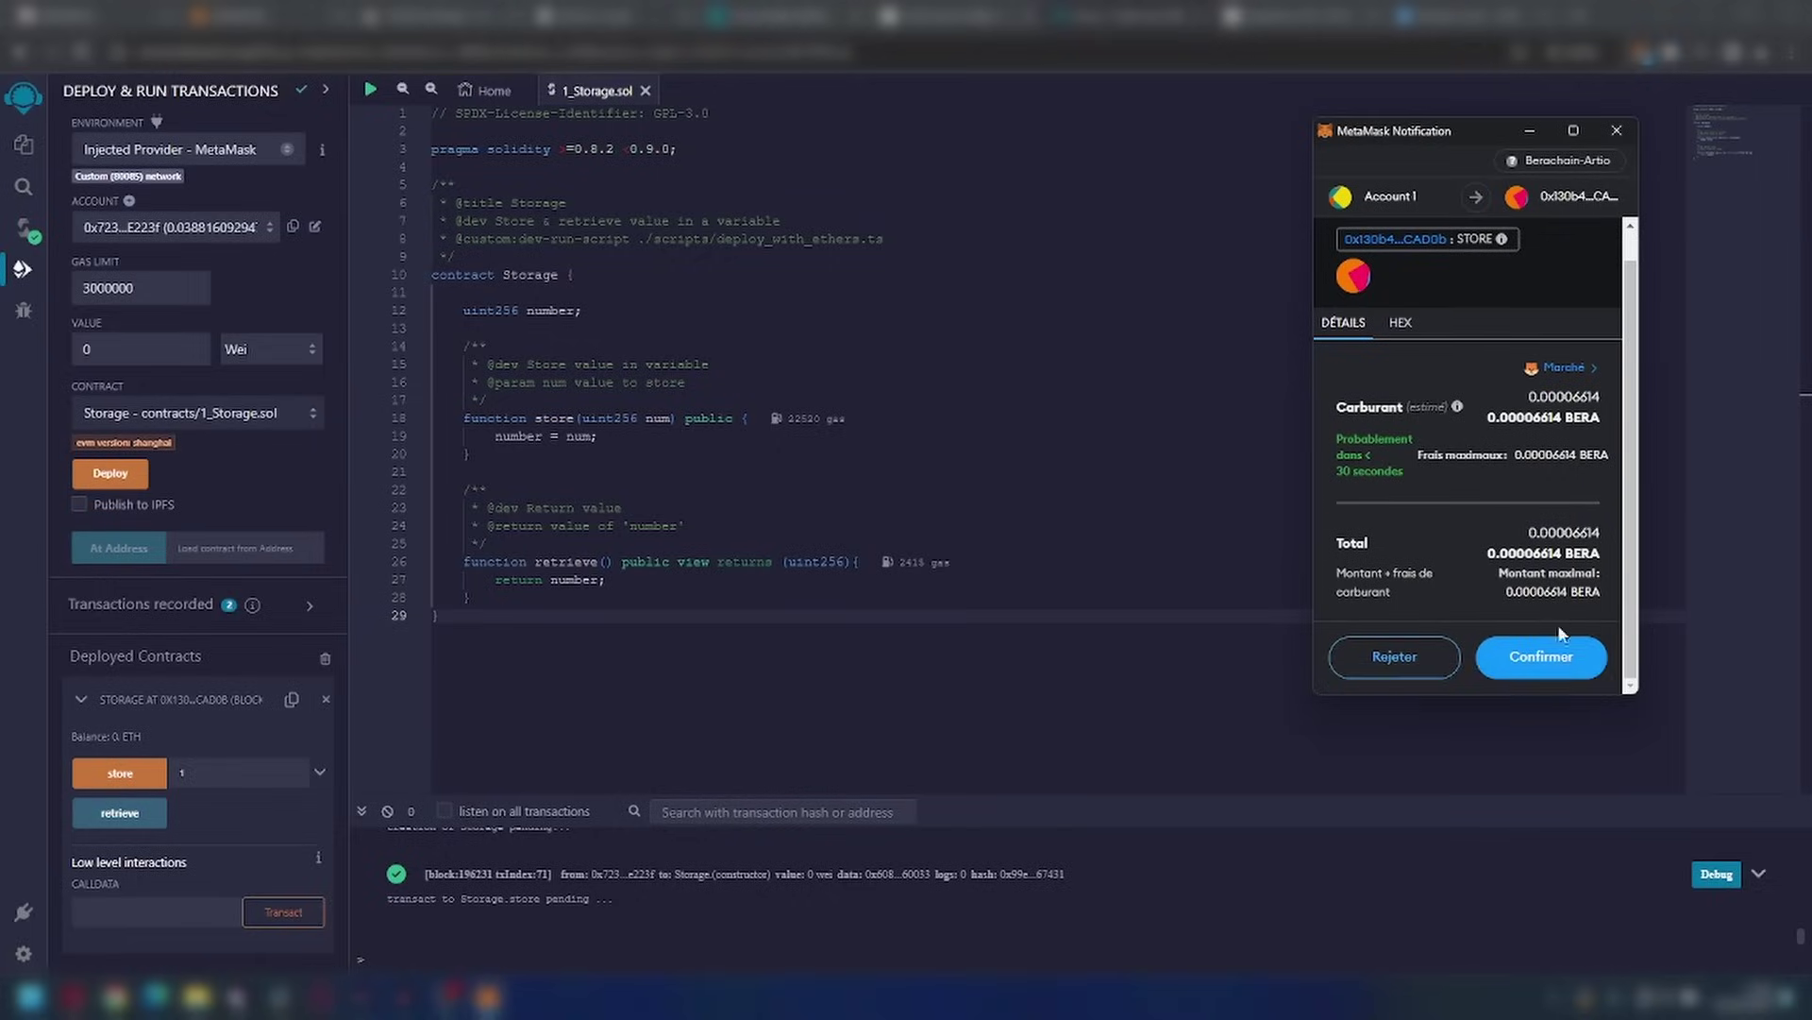
{"action": "left_click", "coordinate": [1520, 658]}
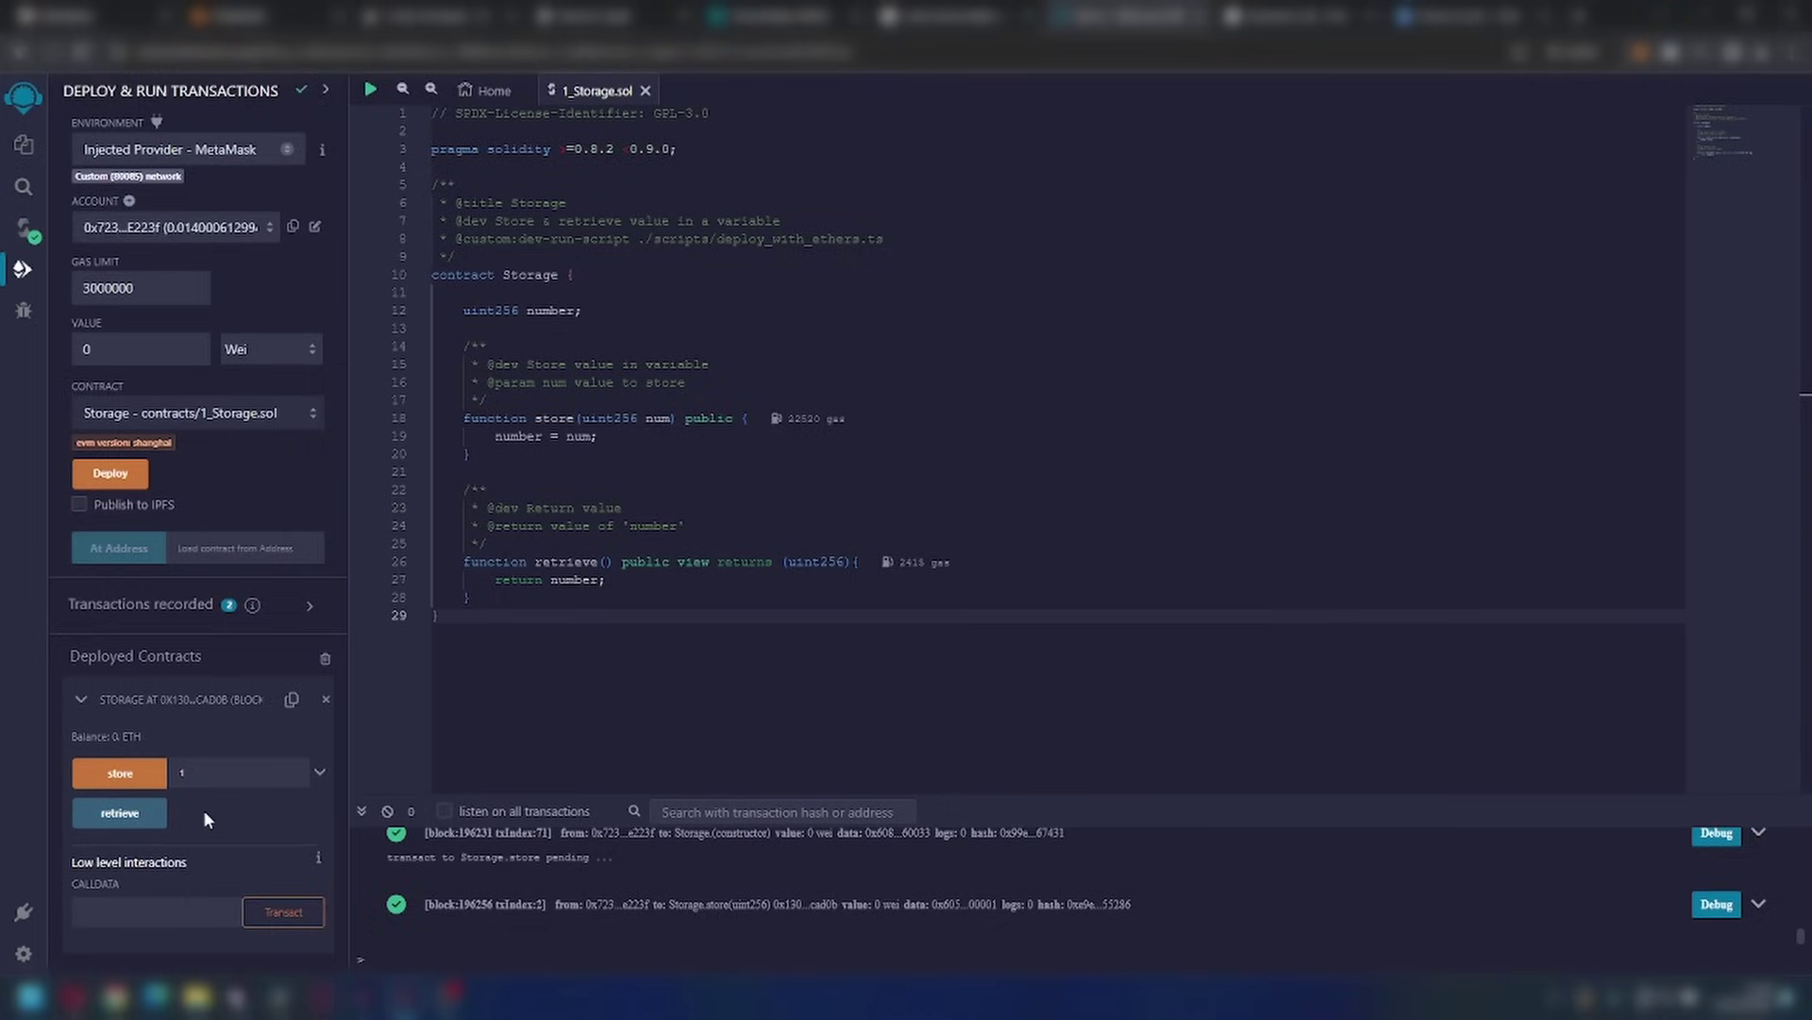
{"action": "left_click", "coordinate": [123, 818]}
{"action": "triple_click", "coordinate": [107, 843]}
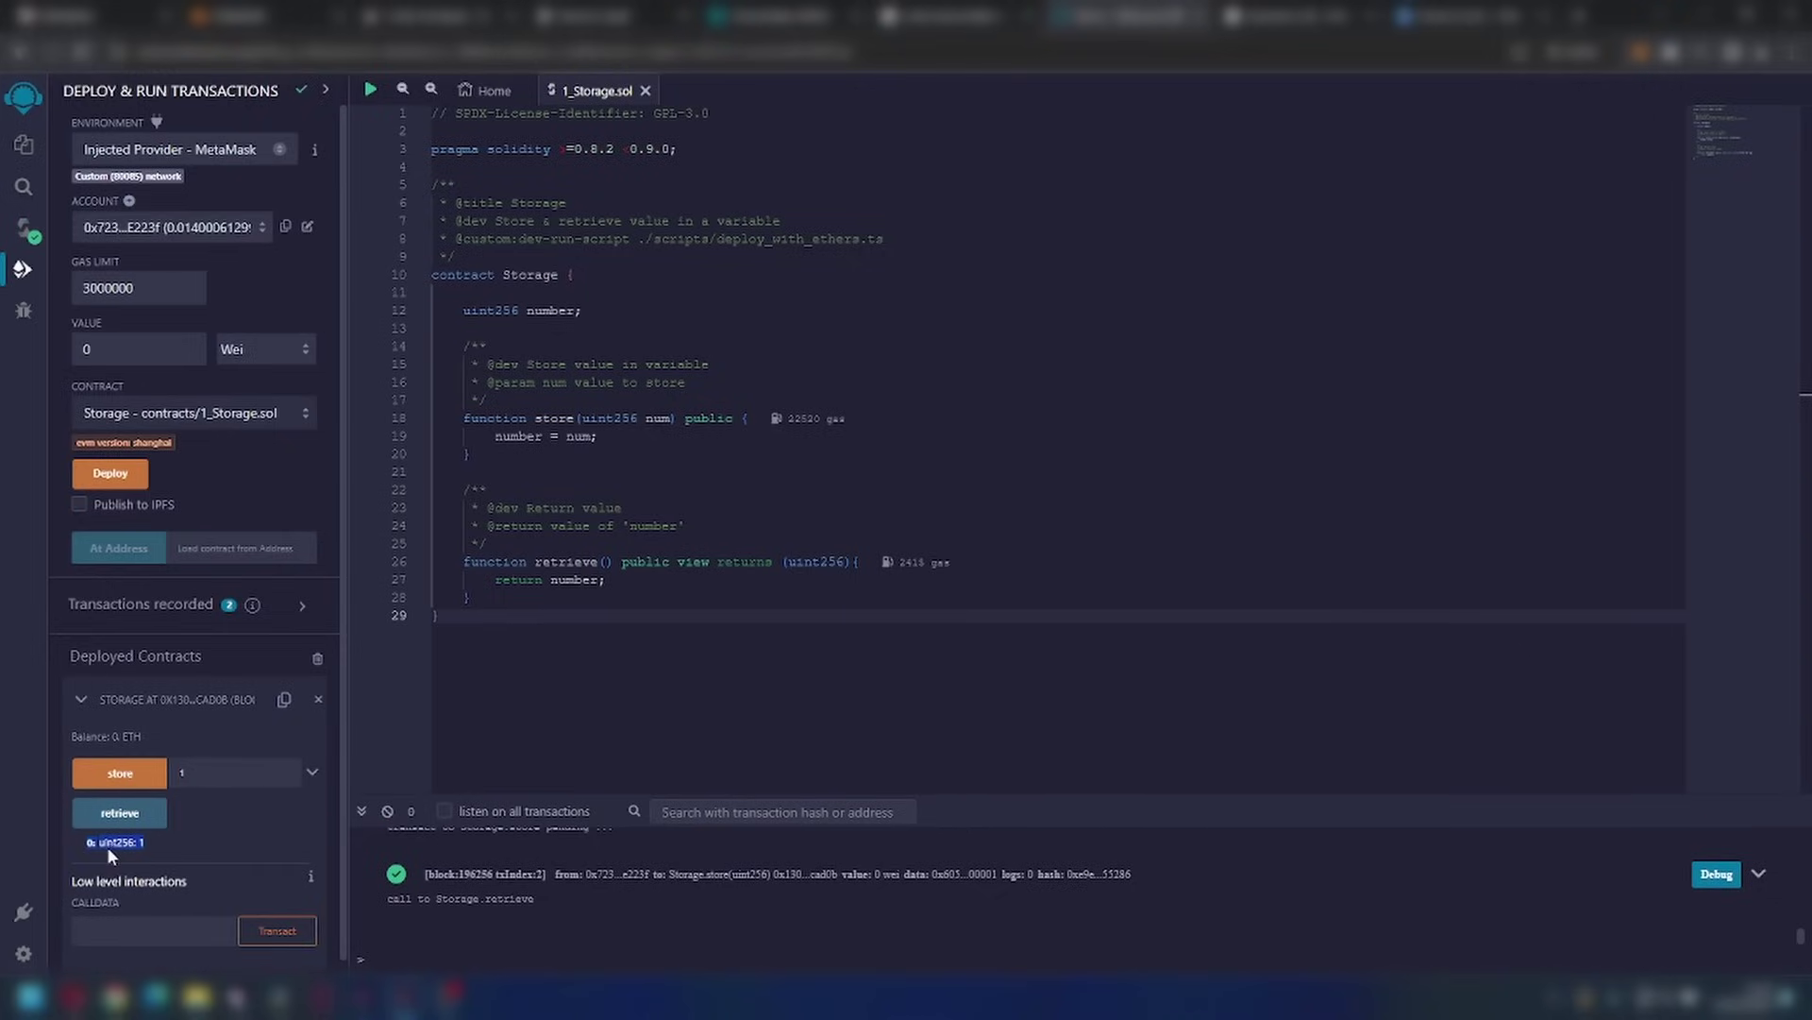